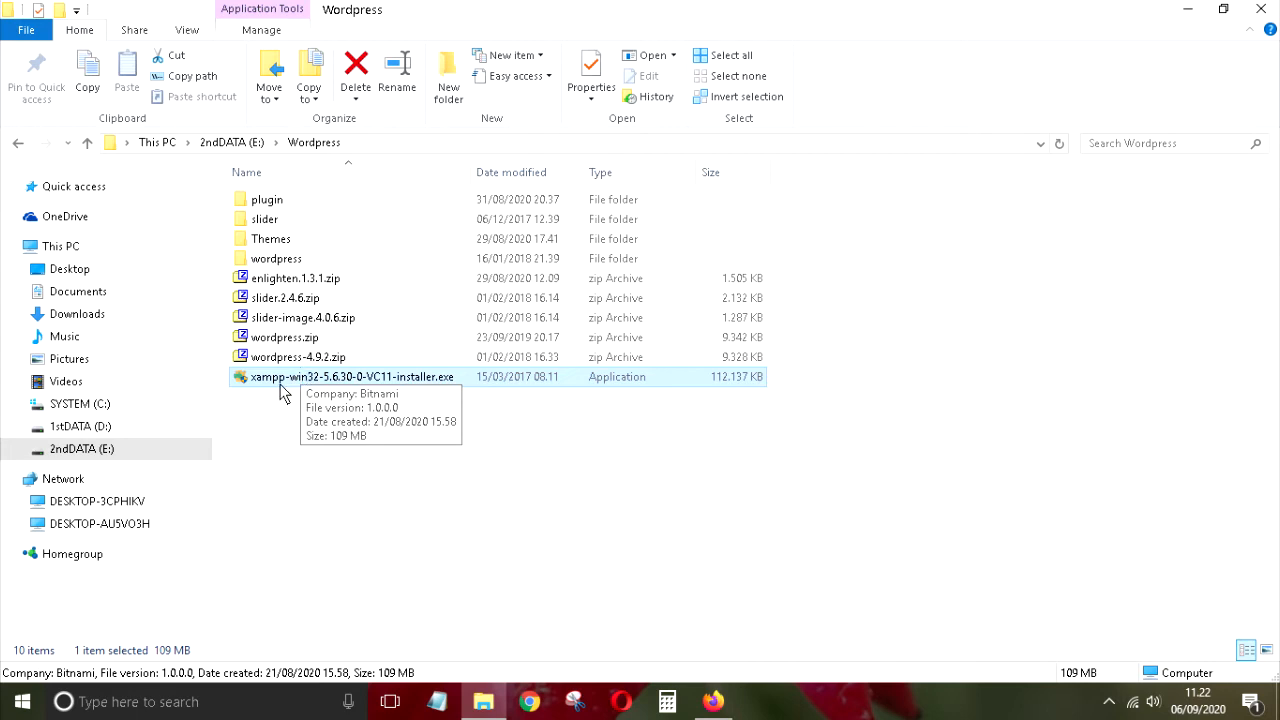
# Step: Find xampp-win32-5.6.30-0-VC11-installer.exe in the Wordpress folder and launch it
pyautogui.click(274, 262)
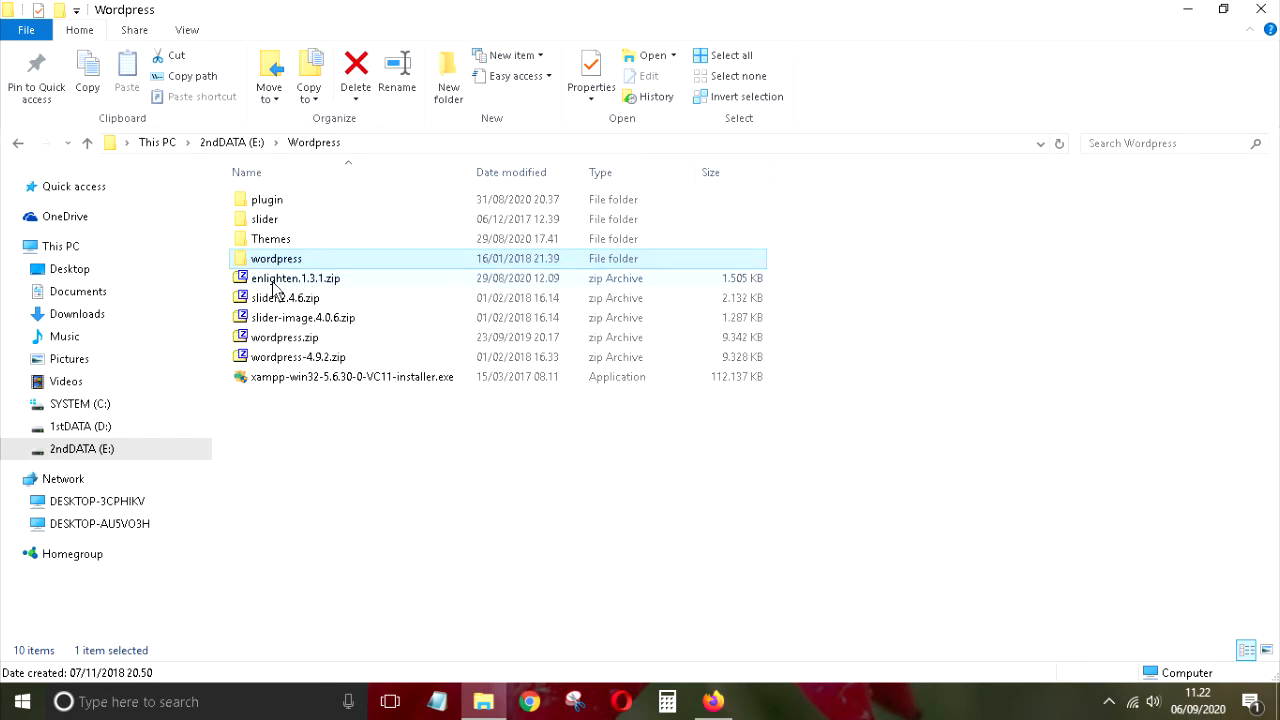
pyautogui.click(350, 382)
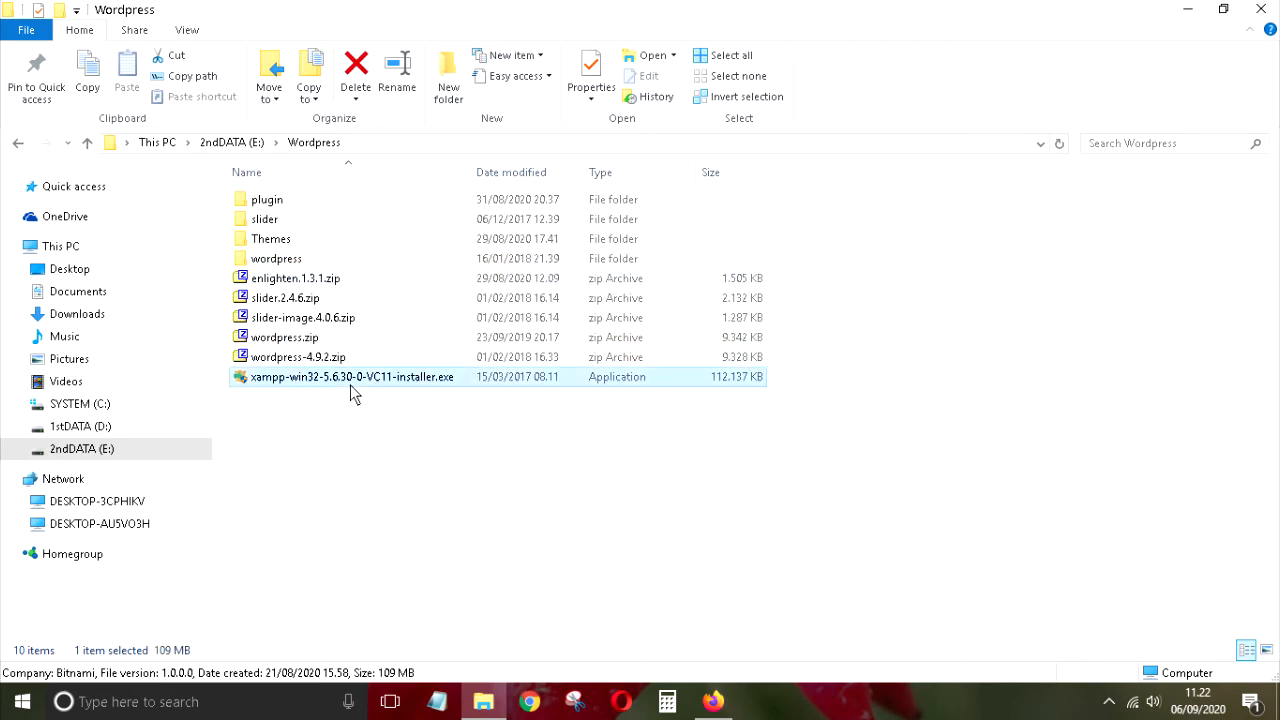
pyautogui.click(283, 385)
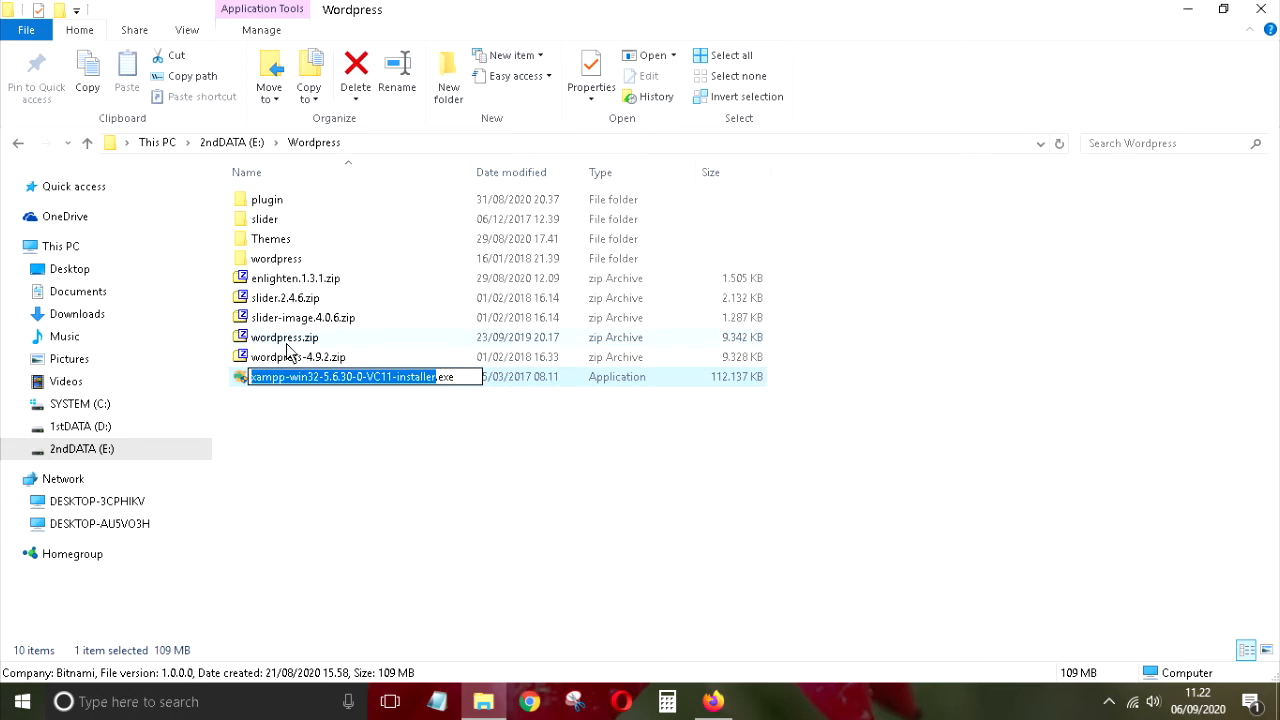
pyautogui.click(298, 345)
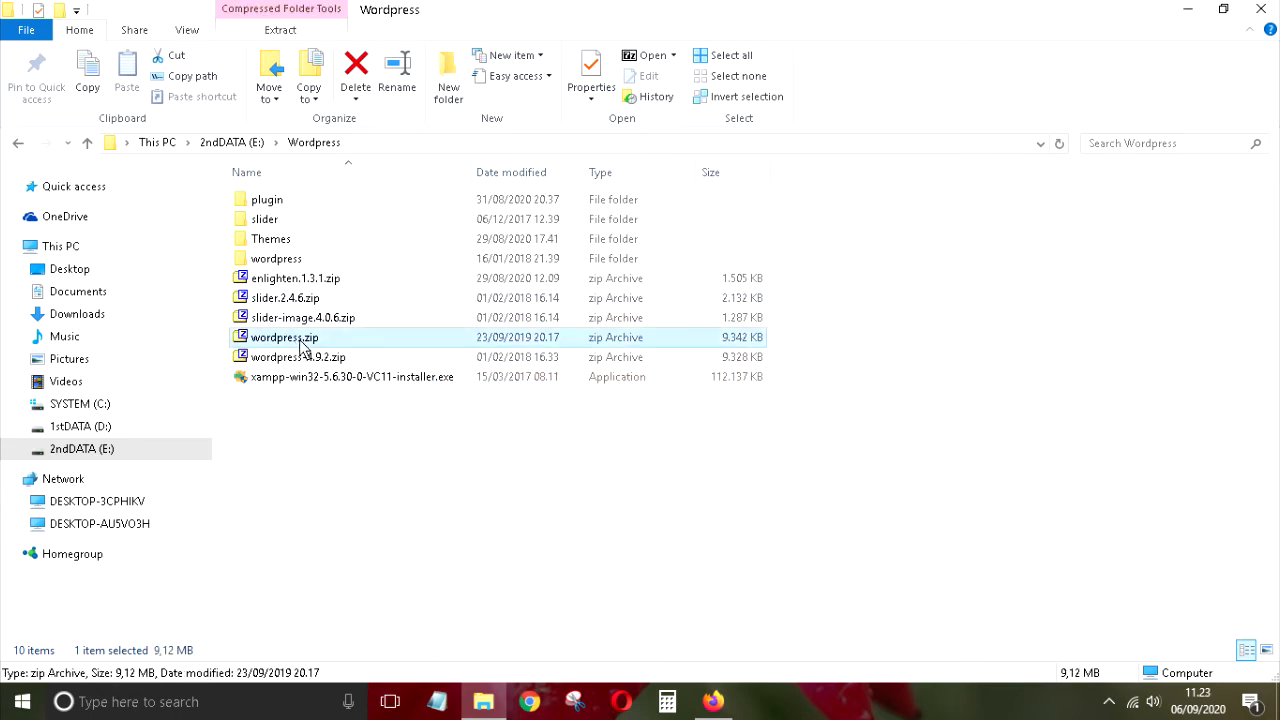
pyautogui.click(340, 386)
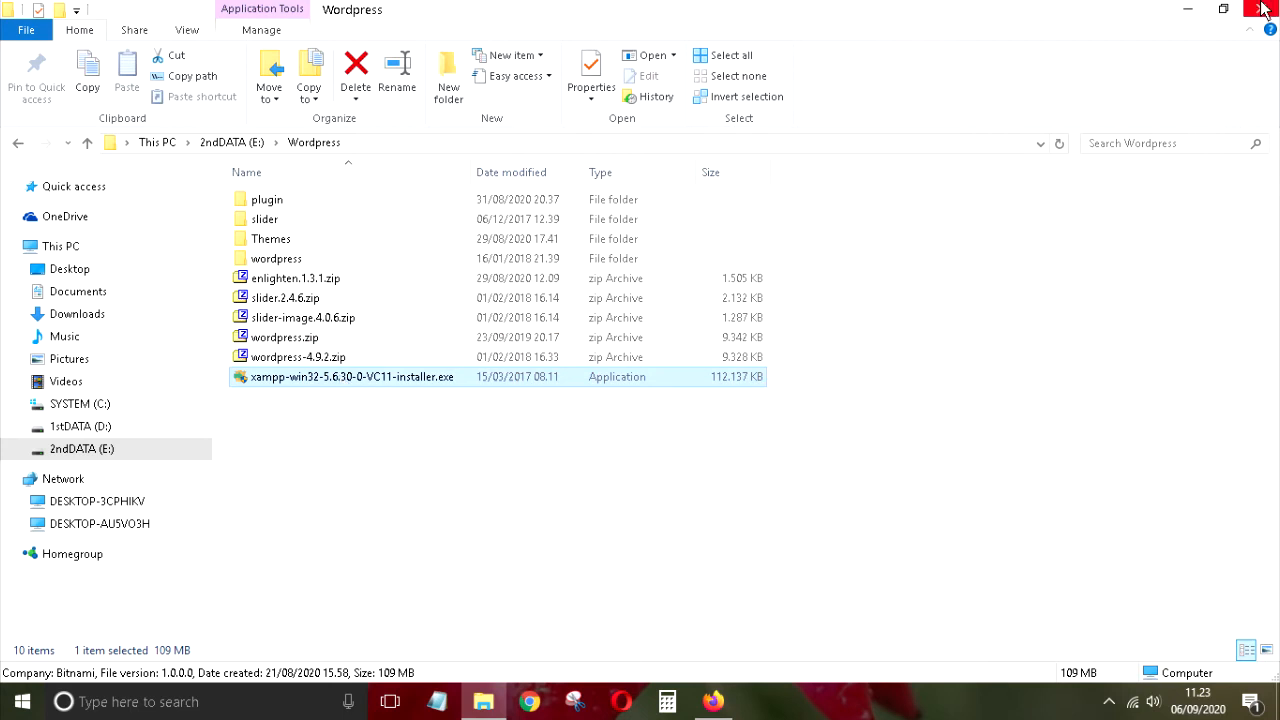
pyautogui.click(1188, 10)
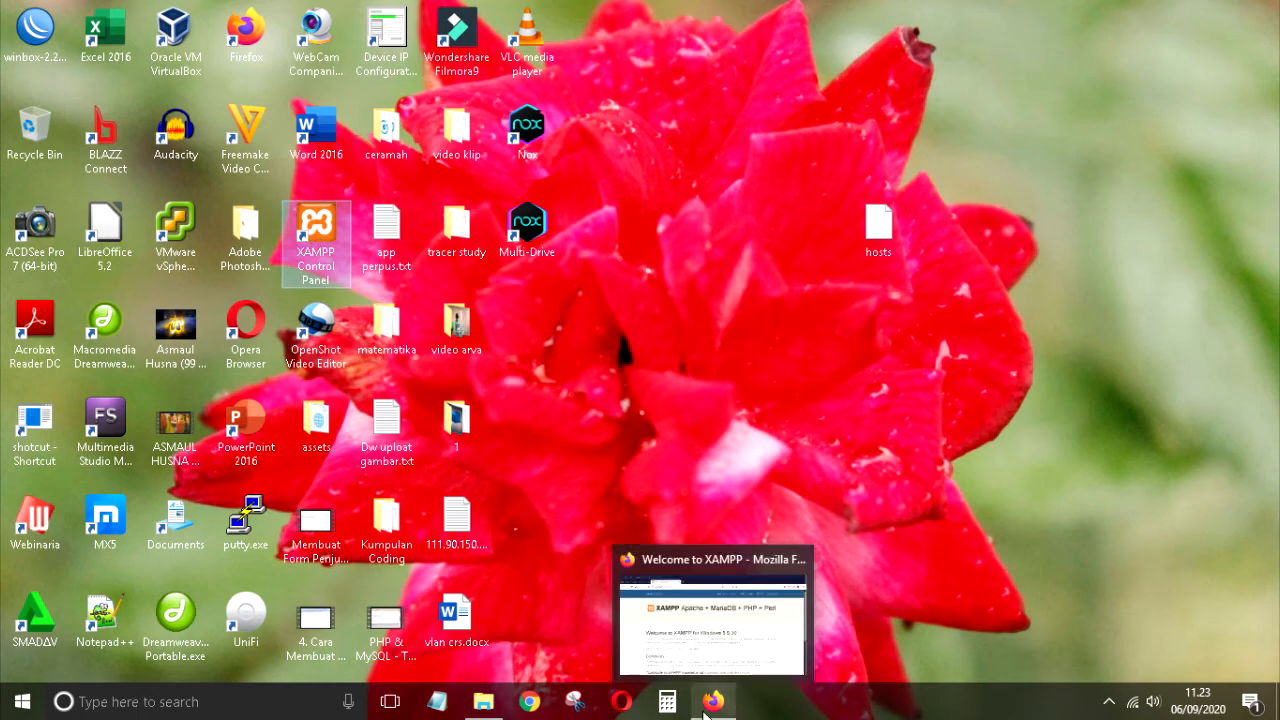
pyautogui.click(484, 700)
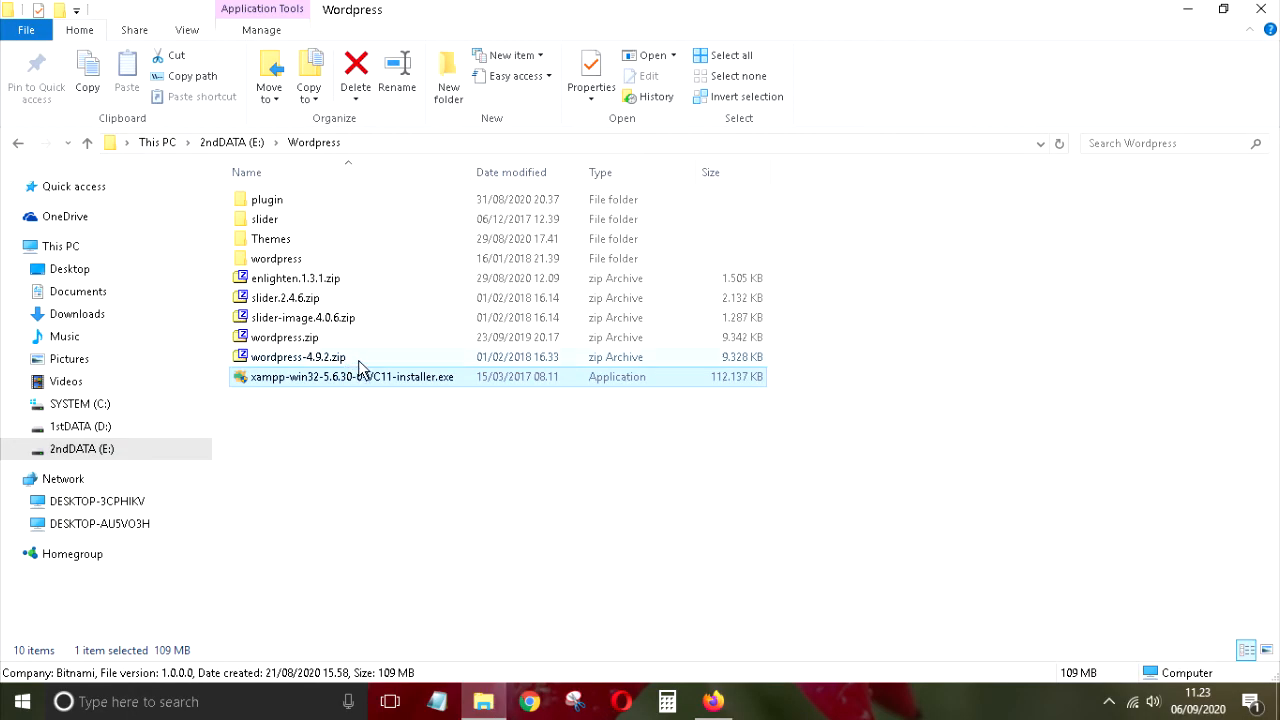
pyautogui.click(369, 468)
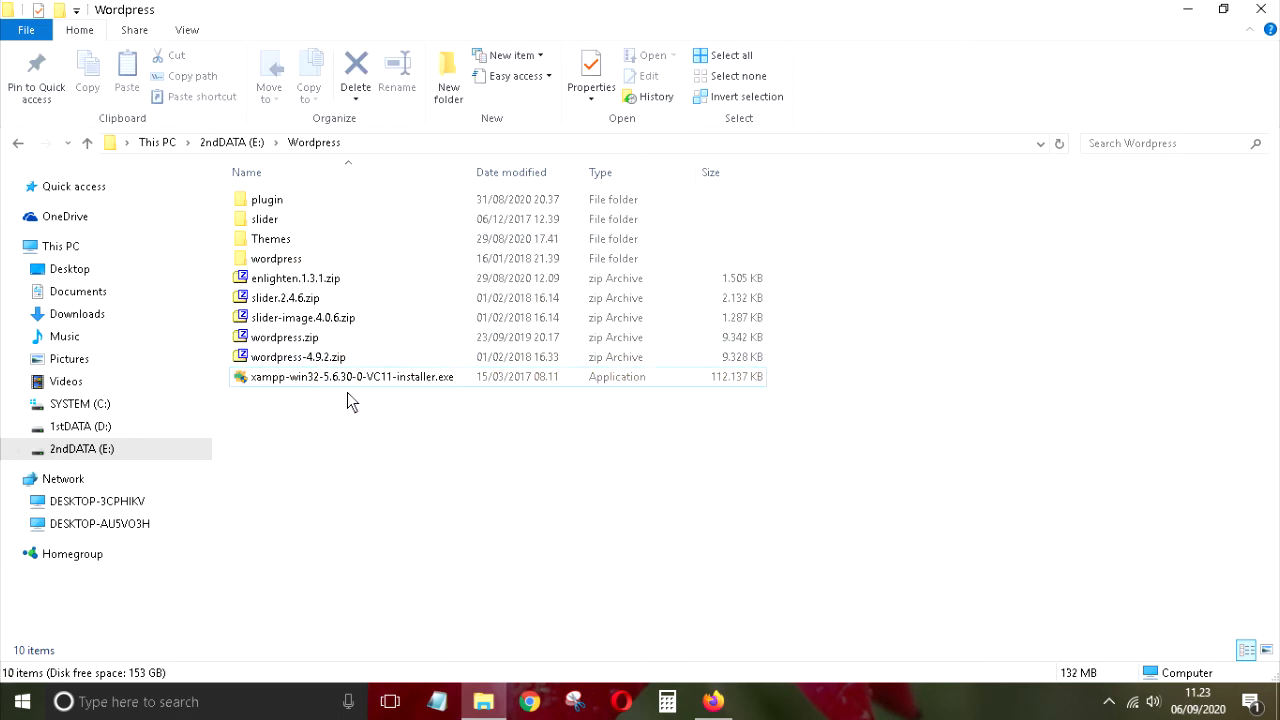
pyautogui.click(295, 380)
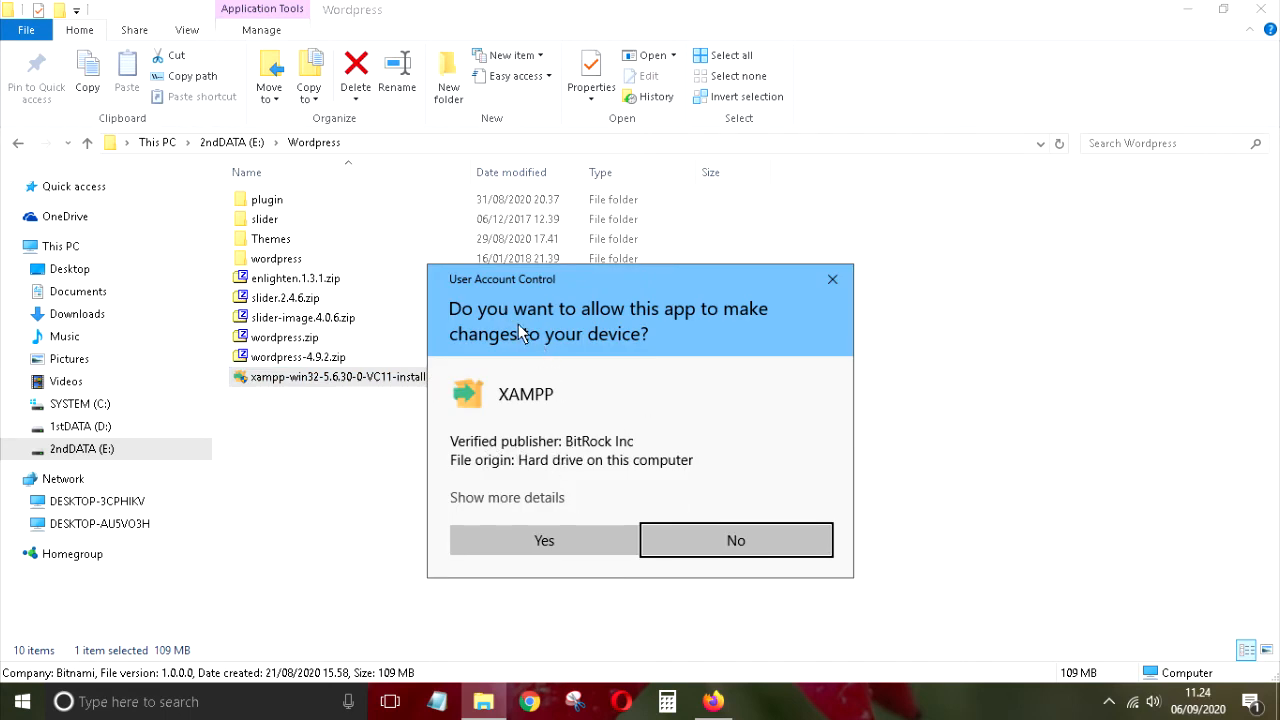
# Step: Allow the XAMPP installer to make changes, then minimize File Explorer
pyautogui.click(543, 541)
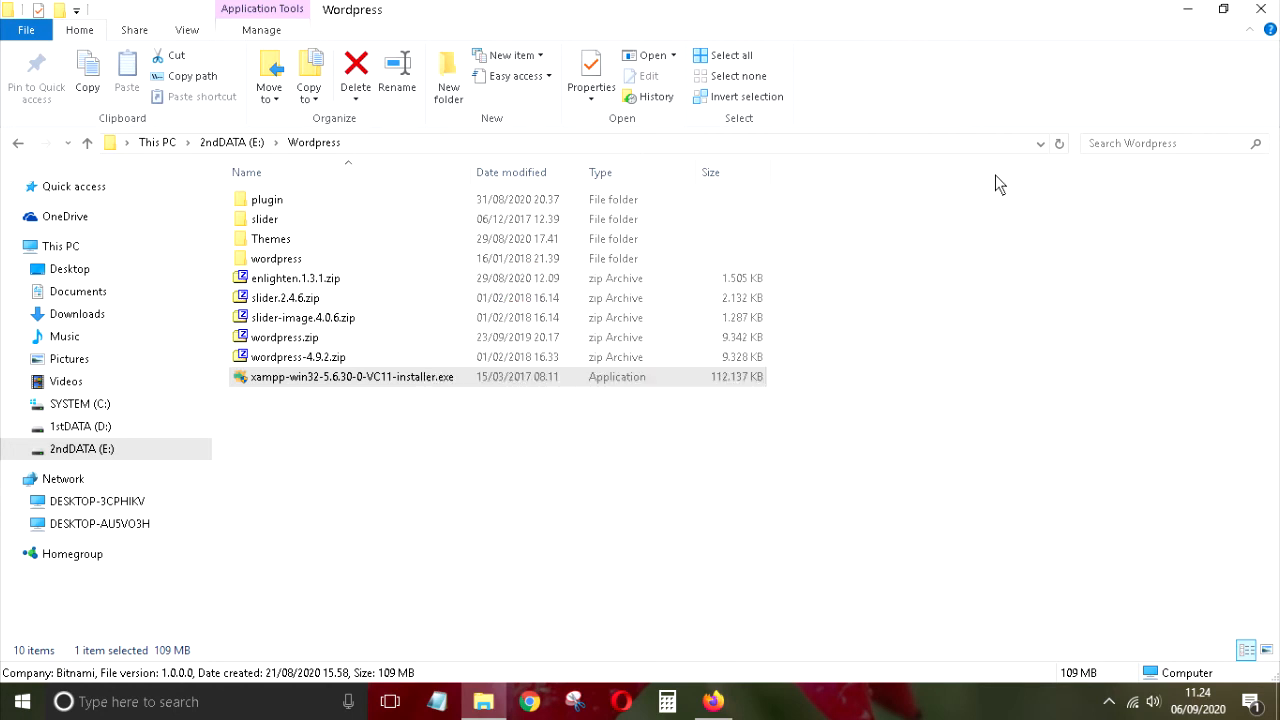
pyautogui.click(1189, 12)
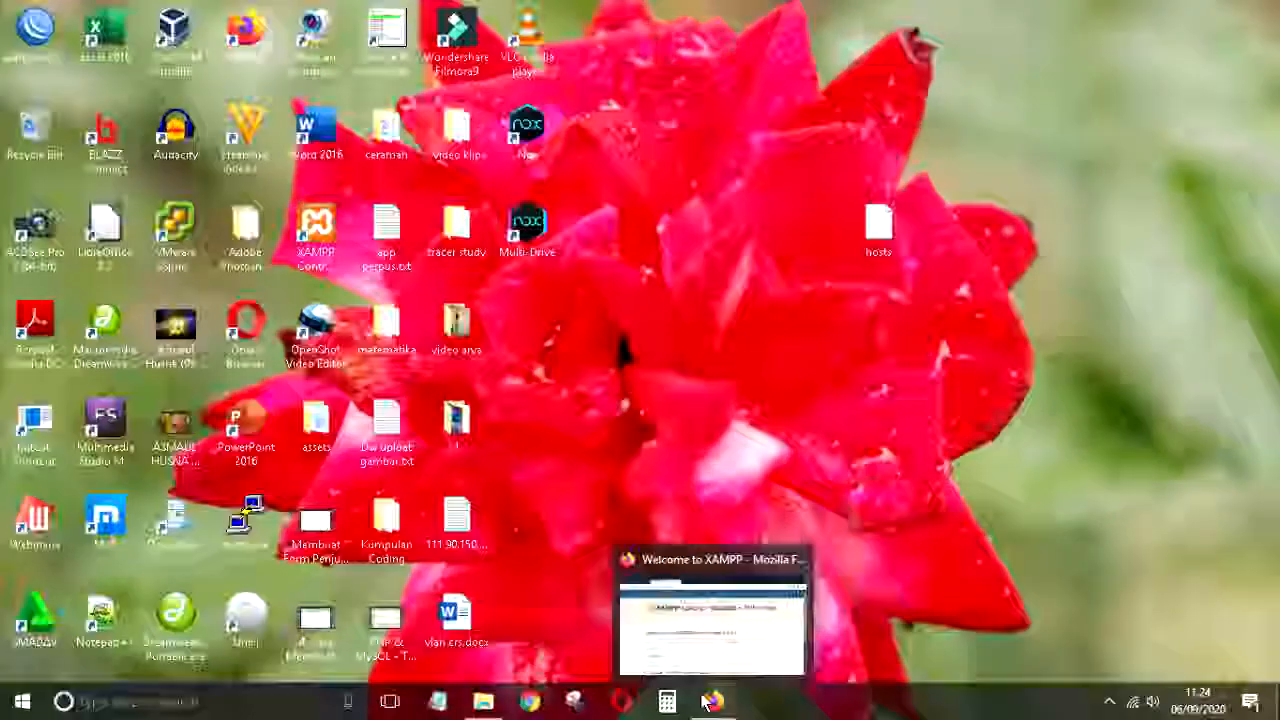
pyautogui.click(710, 699)
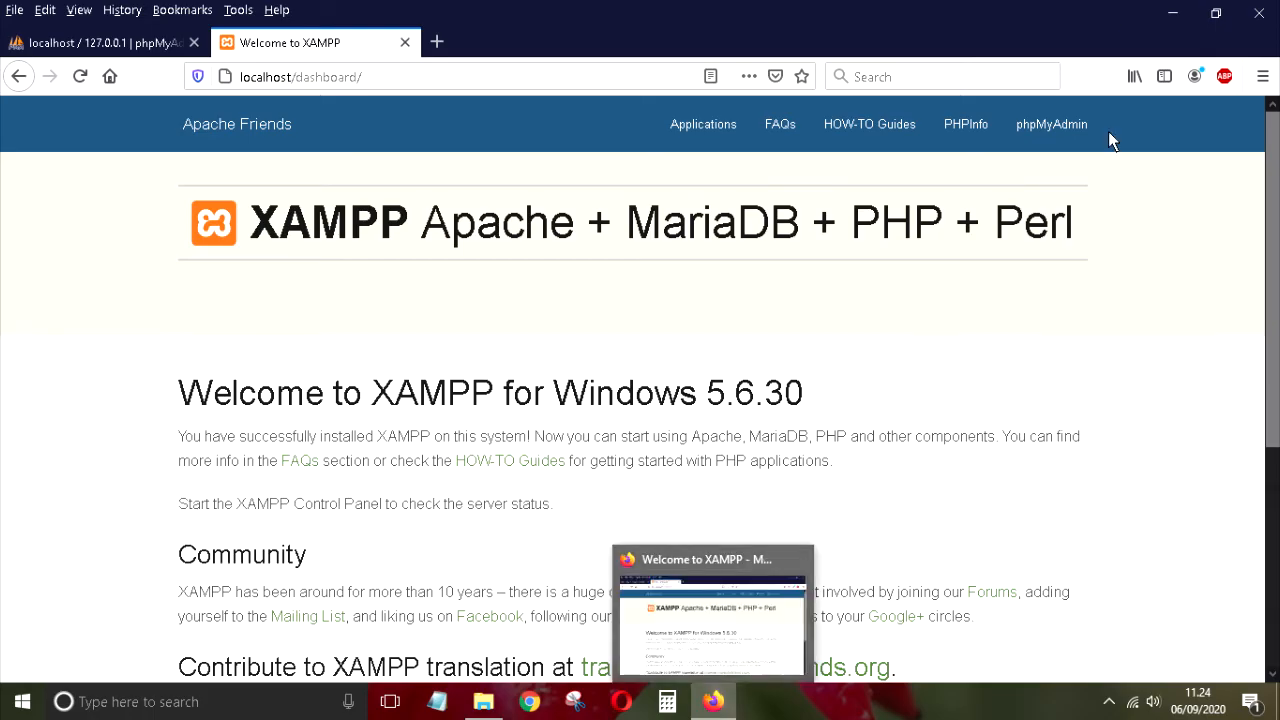
# Step: Minimize Firefox after checking the localhost/dashboard welcome page
pyautogui.click(1172, 14)
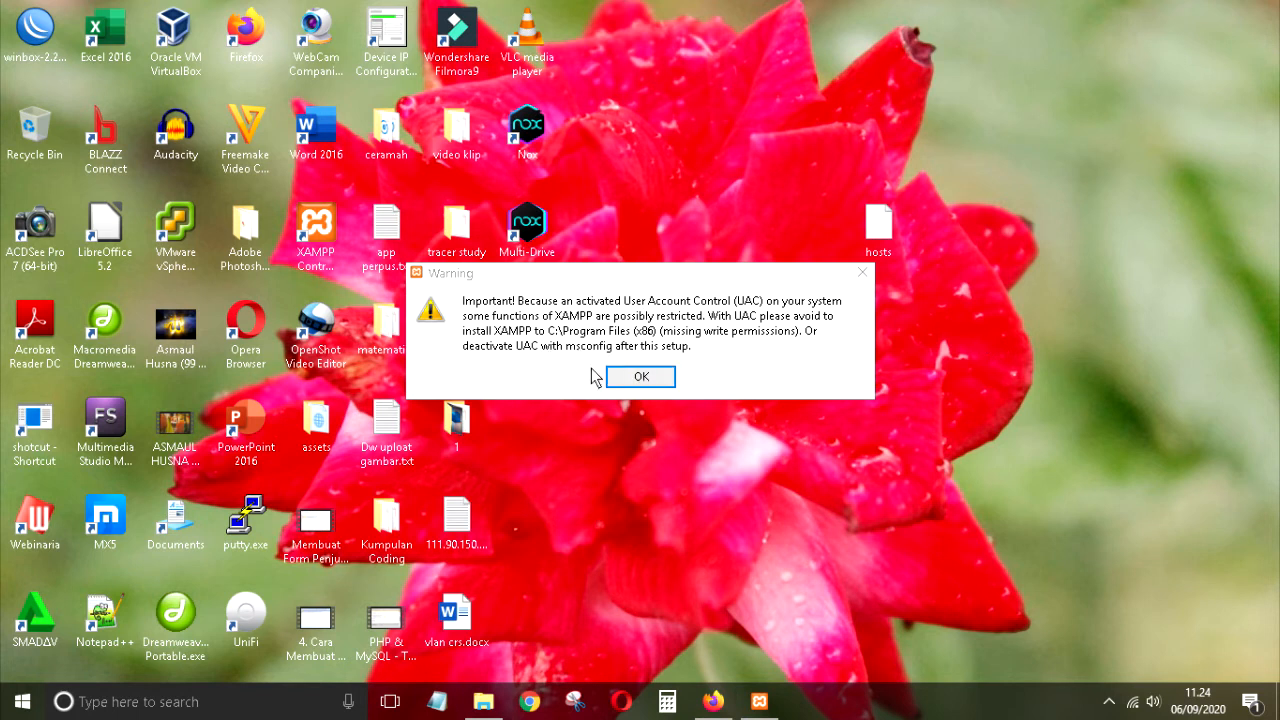
# Step: Dismiss the UAC warning and untick FileZilla, Mercury, Tomcat, Perl, Webalizer and Fake Sendmail
pyautogui.click(641, 380)
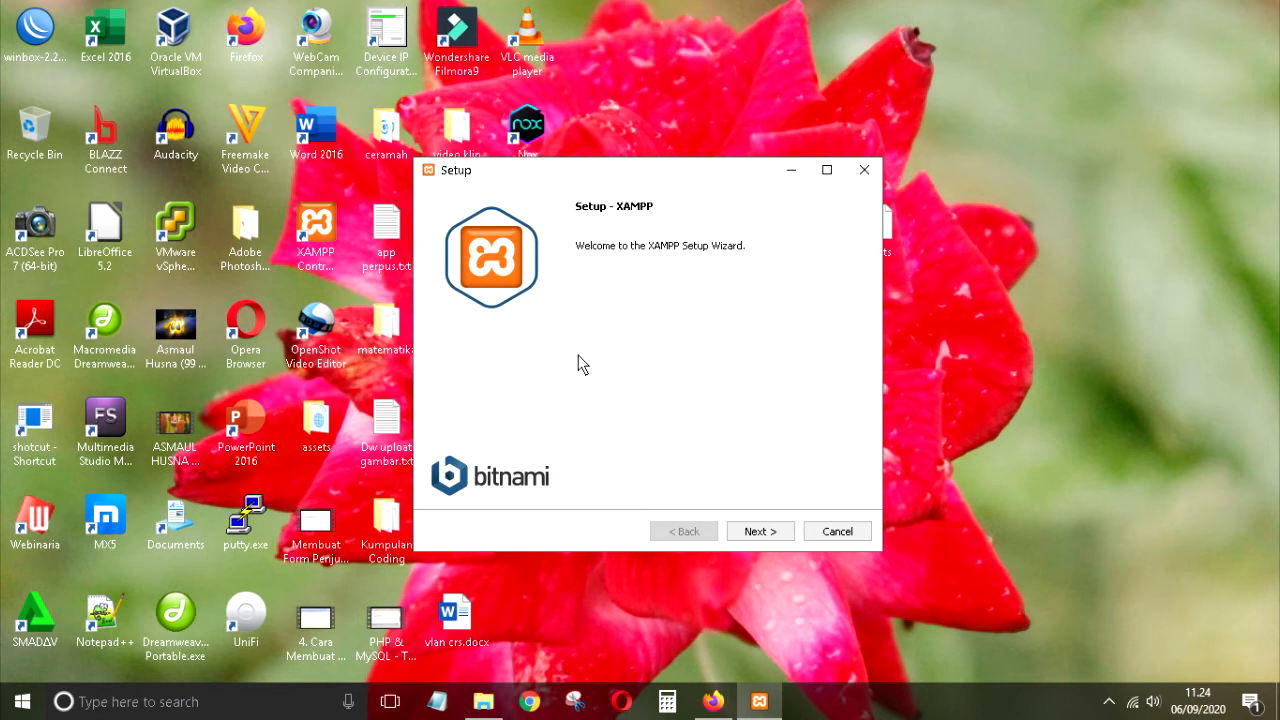
pyautogui.click(764, 540)
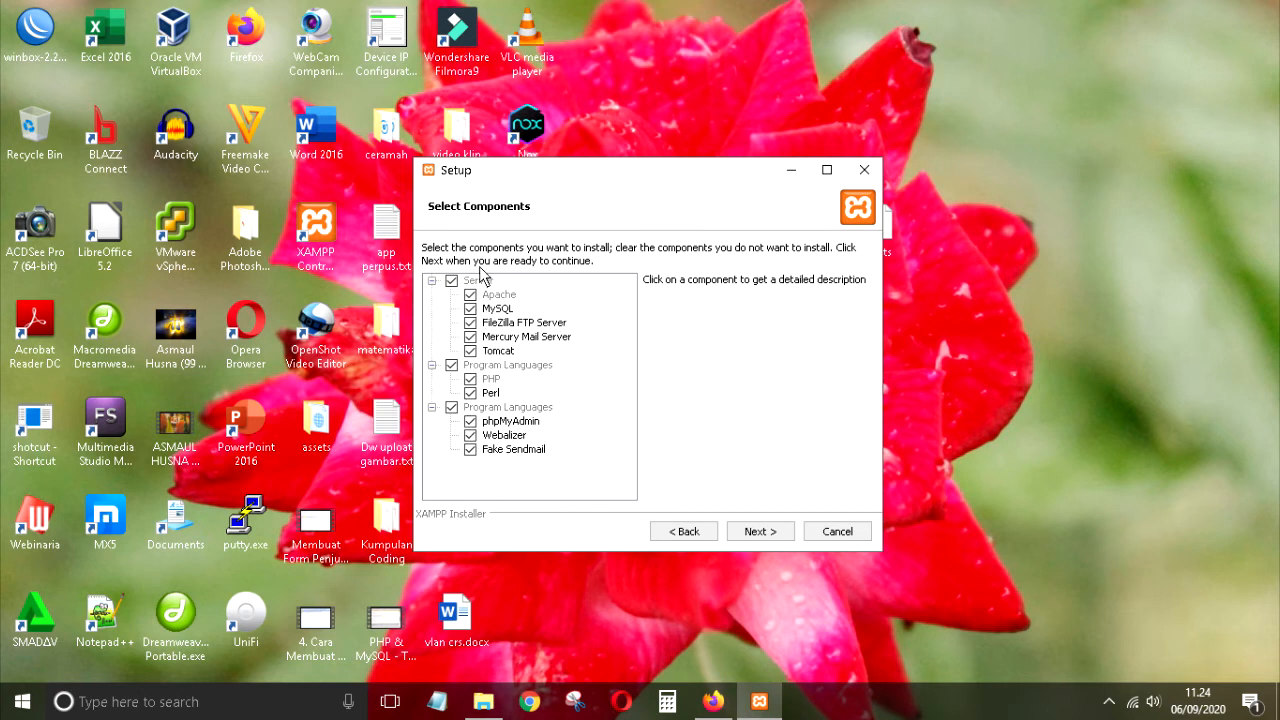
pyautogui.click(470, 322)
pyautogui.click(470, 336)
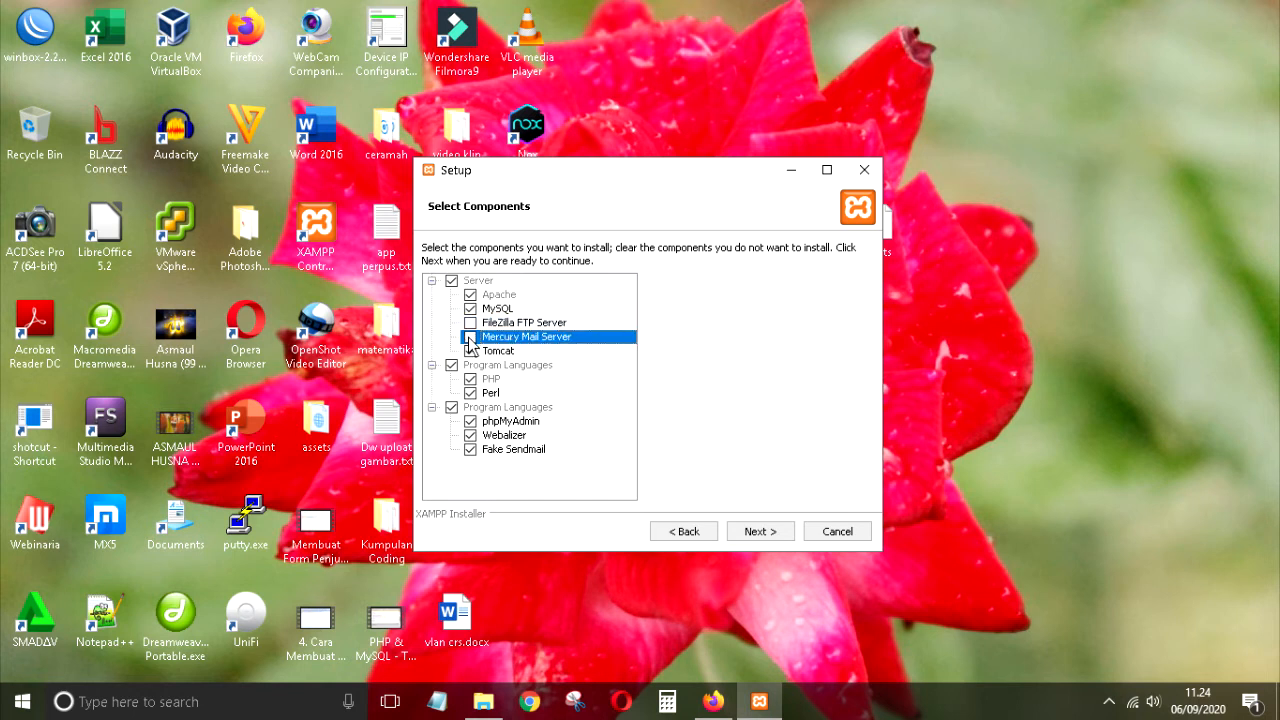
pyautogui.click(470, 350)
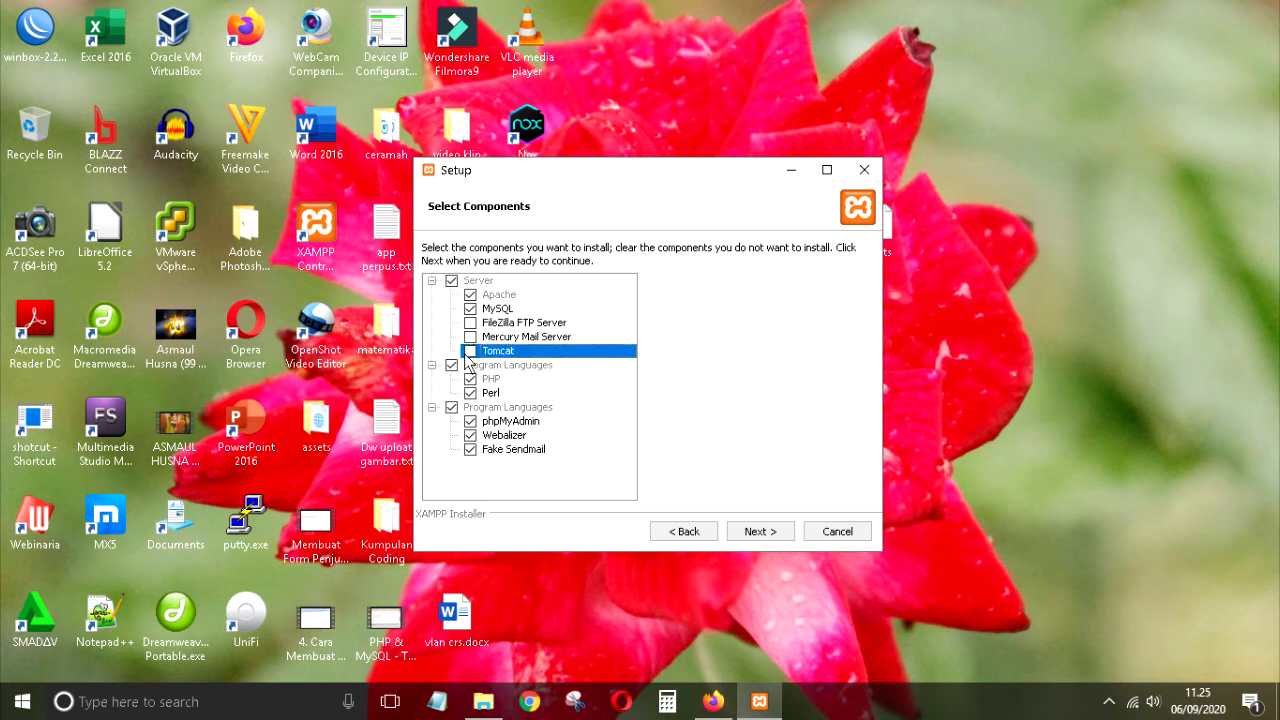
pyautogui.click(471, 393)
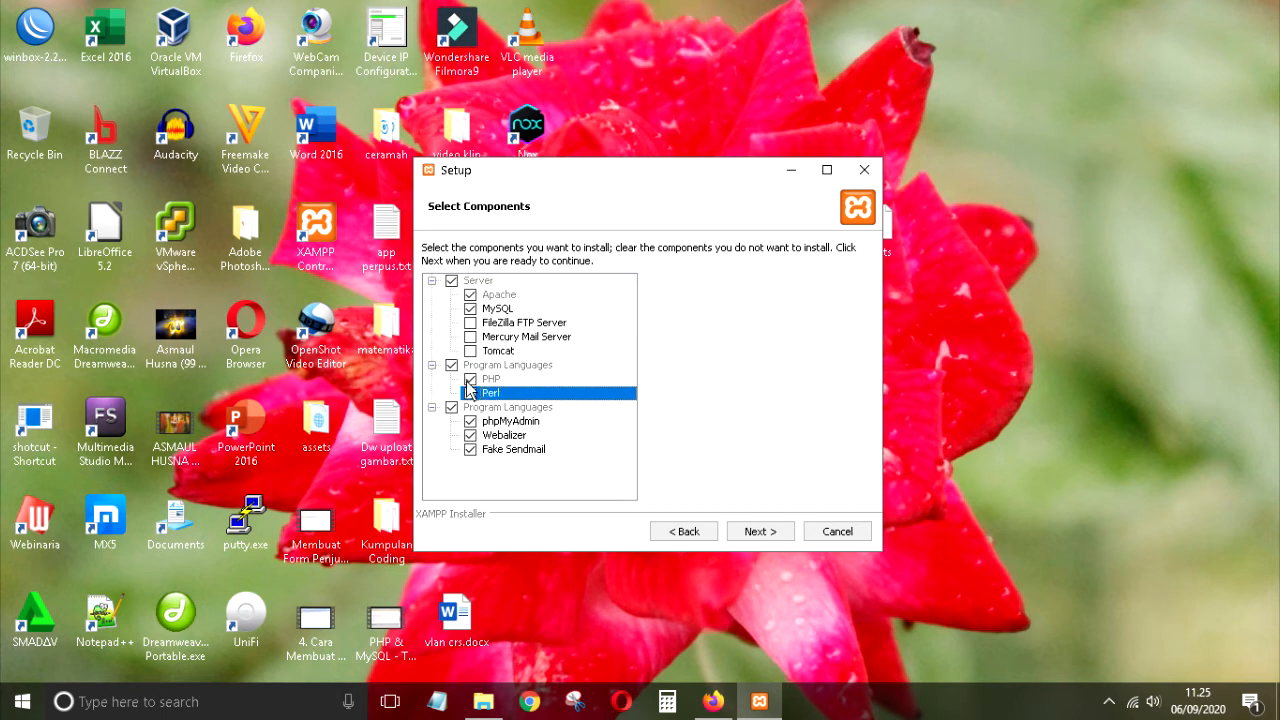
pyautogui.click(468, 393)
pyautogui.click(470, 436)
pyautogui.click(471, 450)
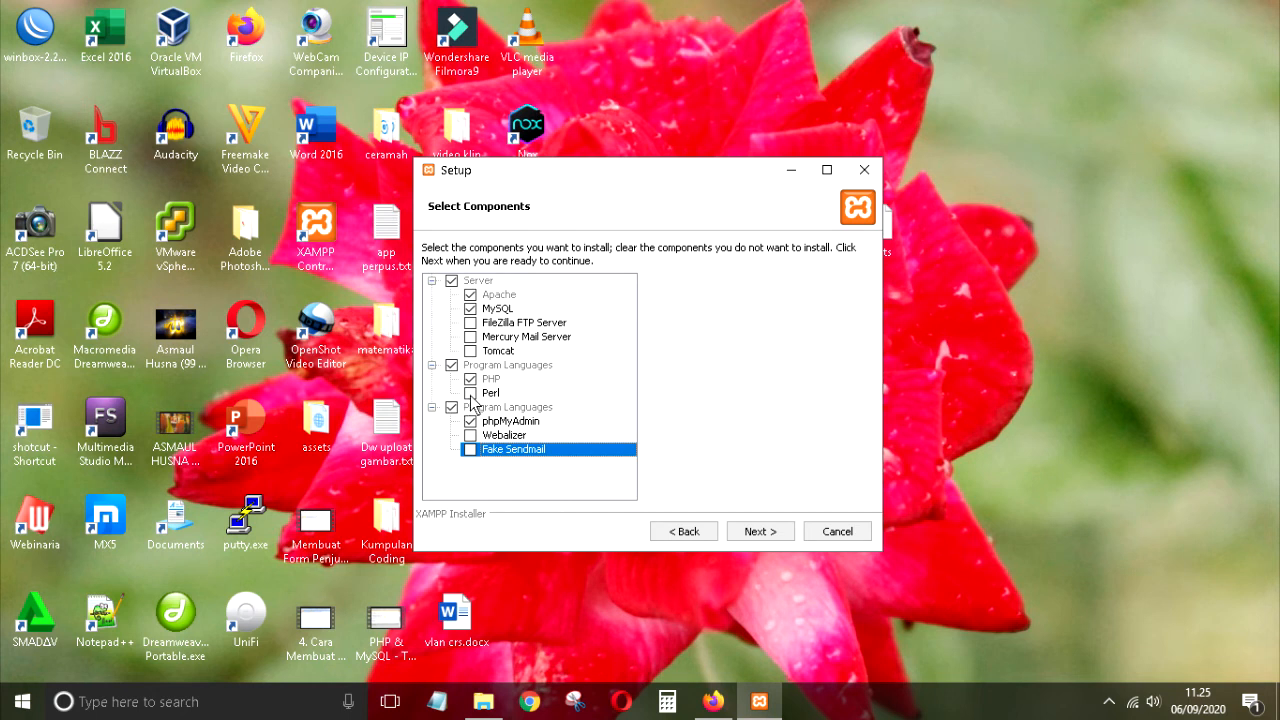
pyautogui.click(783, 535)
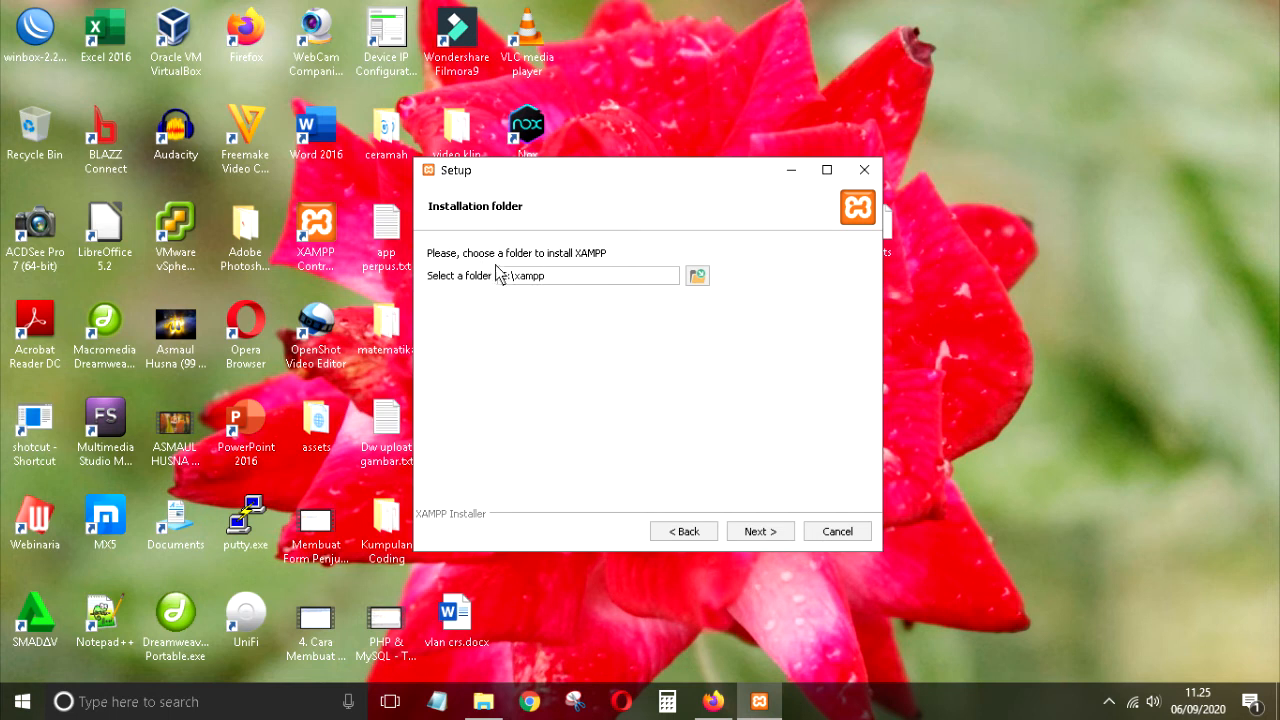
# Step: Cancel XAMPP Setup at the C:\xampp folder page and confirm aborting the installation
pyautogui.moveTo(500, 278); pyautogui.dragTo(556, 285)
pyautogui.click(838, 531)
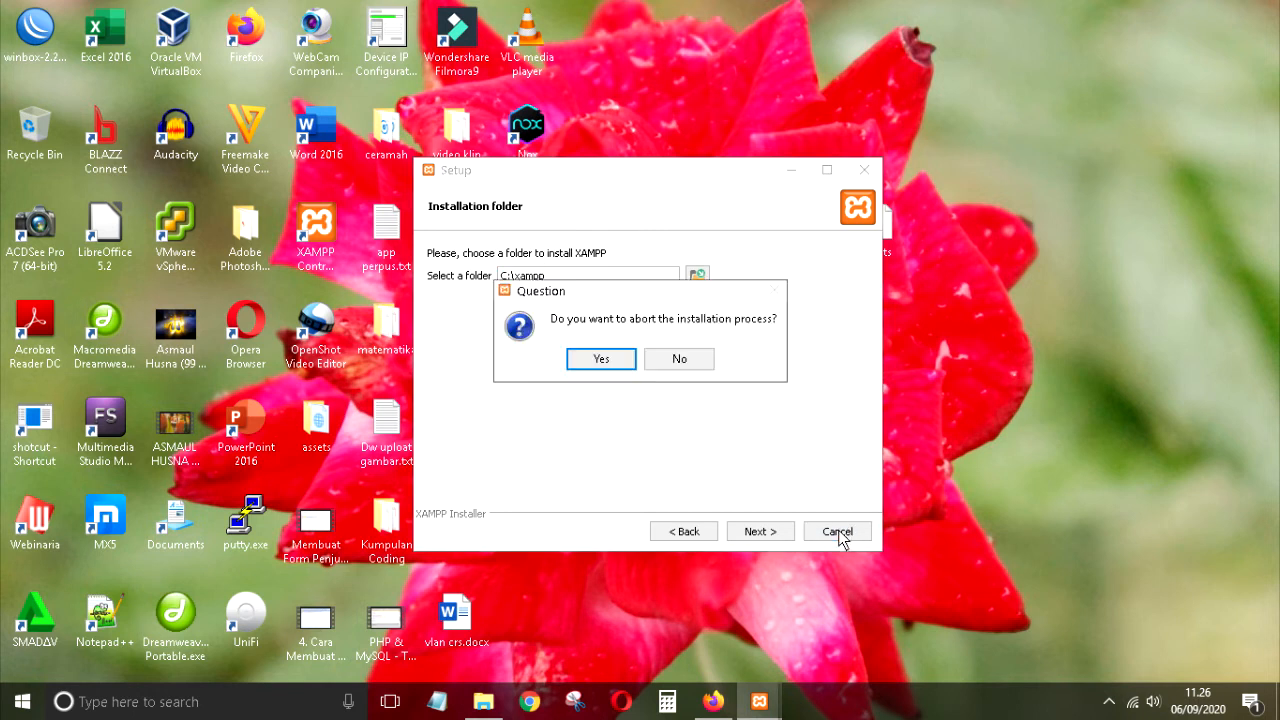
pyautogui.click(601, 359)
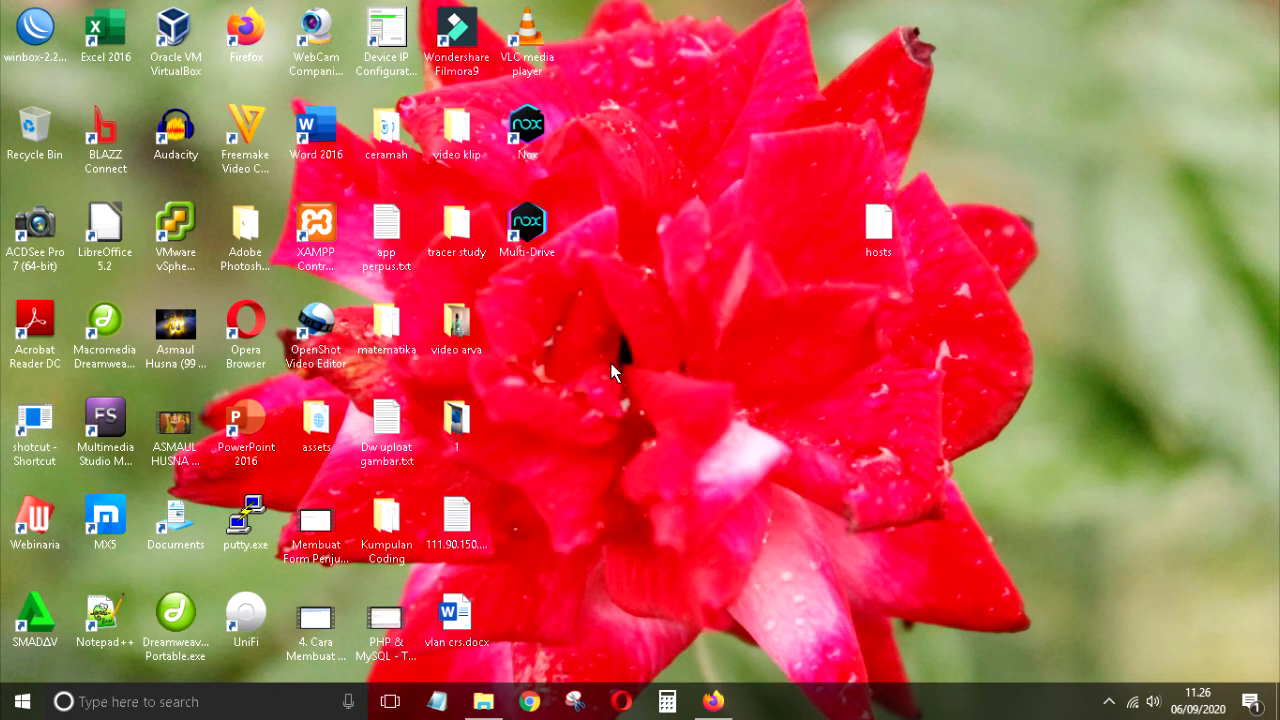
# Step: Confirm the existing C:\xampp folder in Explorer, then launch XAMPP Control Panel from the desktop
pyautogui.click(483, 701)
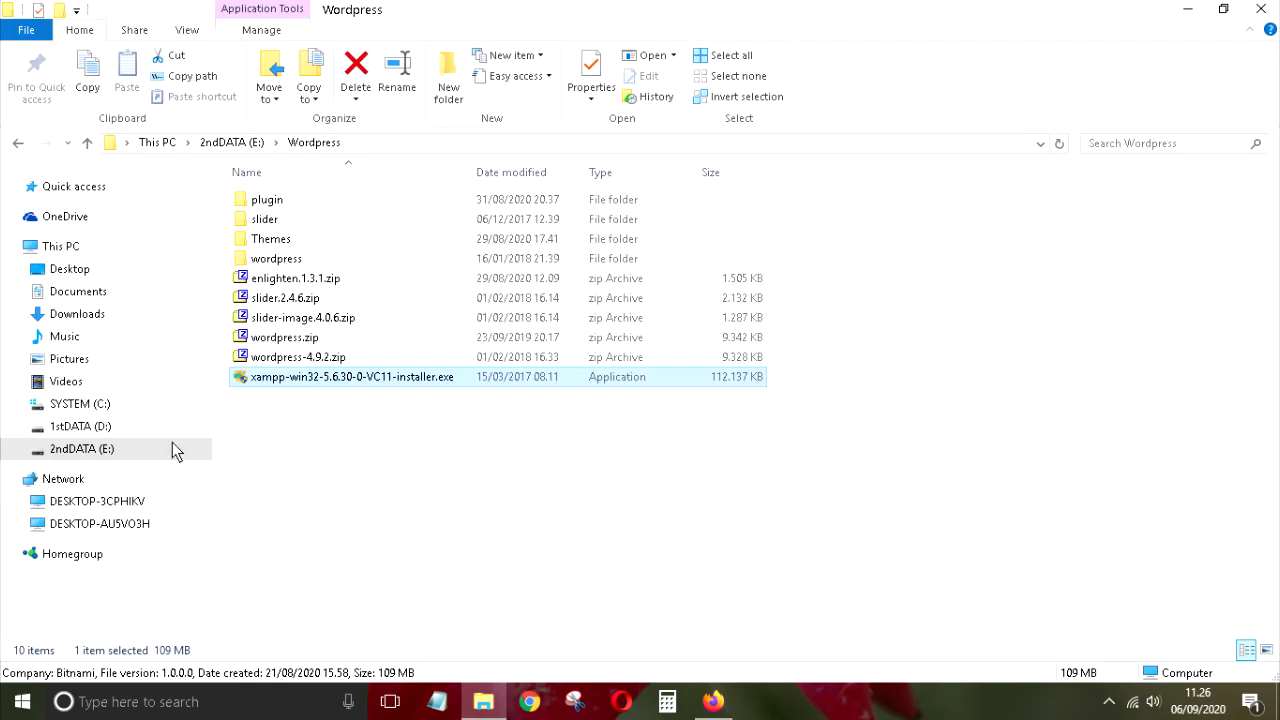
pyautogui.click(101, 405)
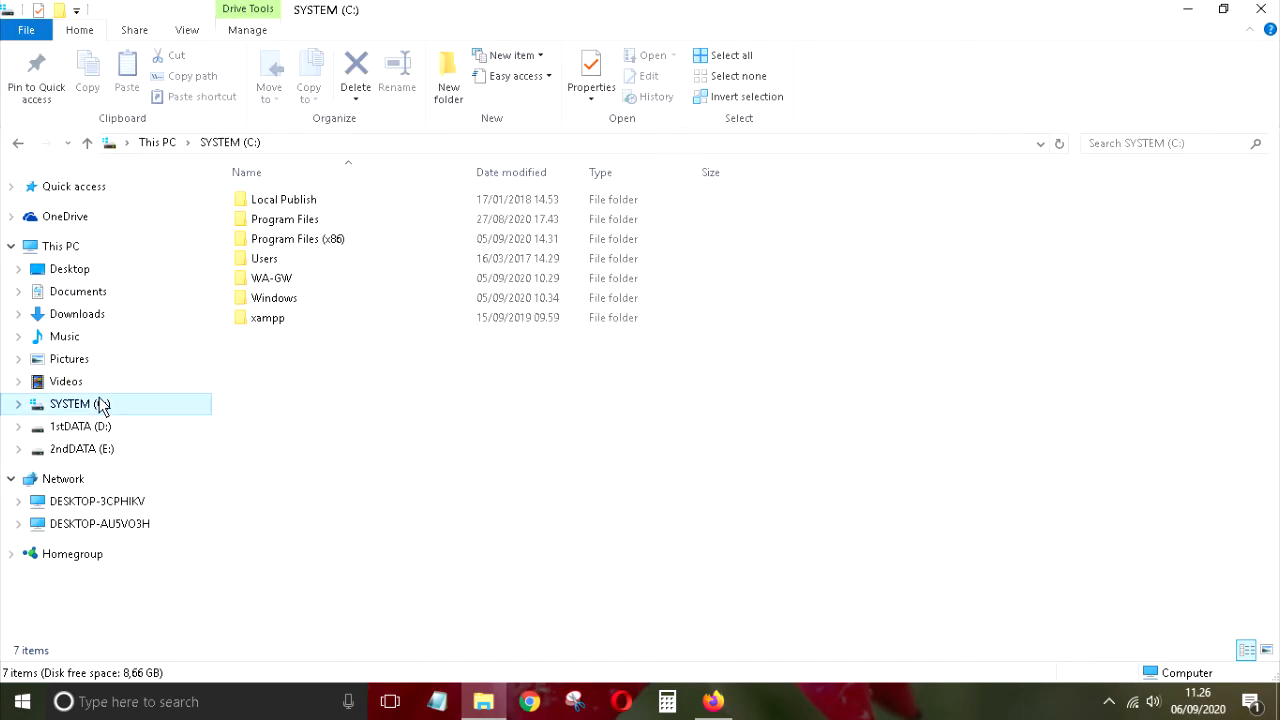
pyautogui.click(266, 319)
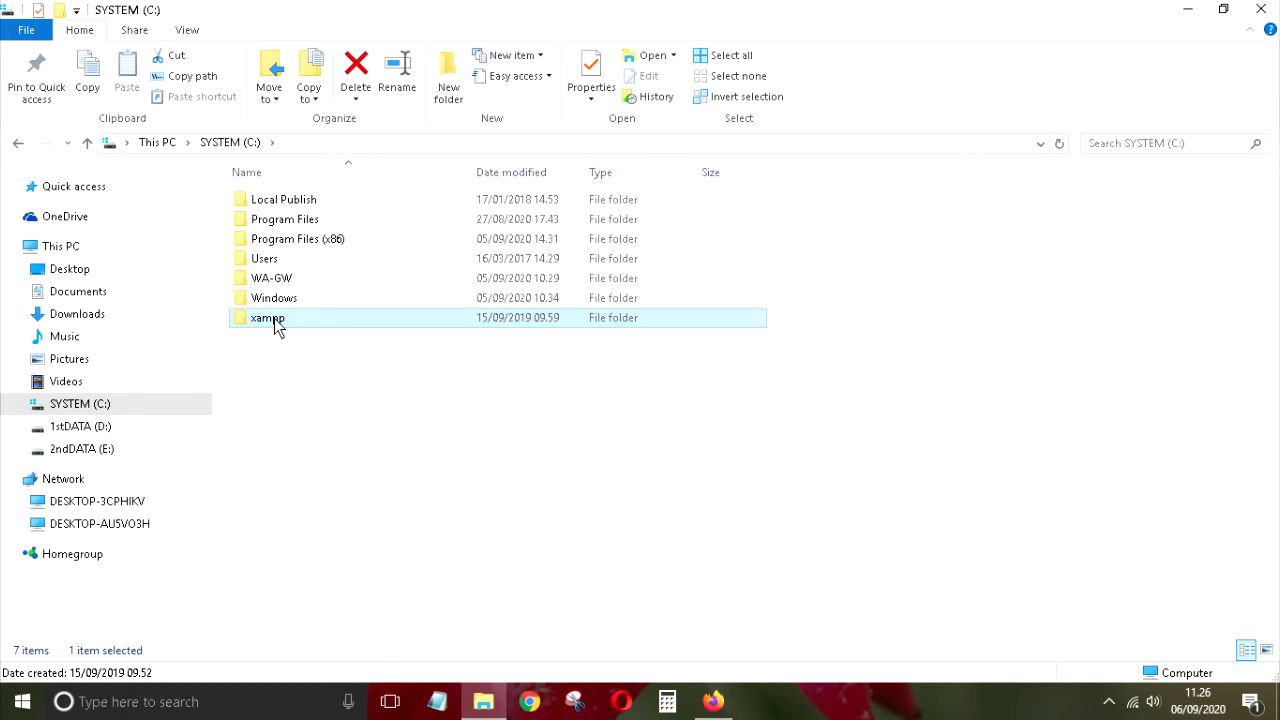
pyautogui.doubleClick(274, 318)
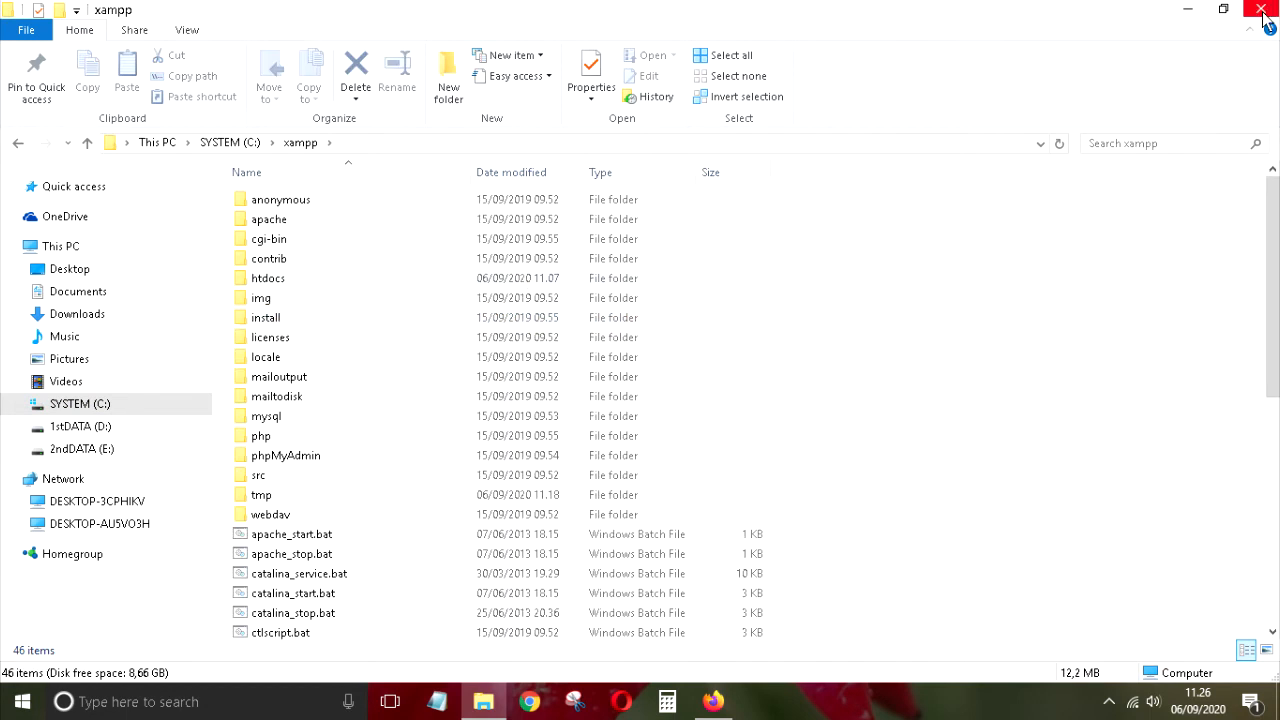
pyautogui.click(1185, 9)
pyautogui.doubleClick(312, 228)
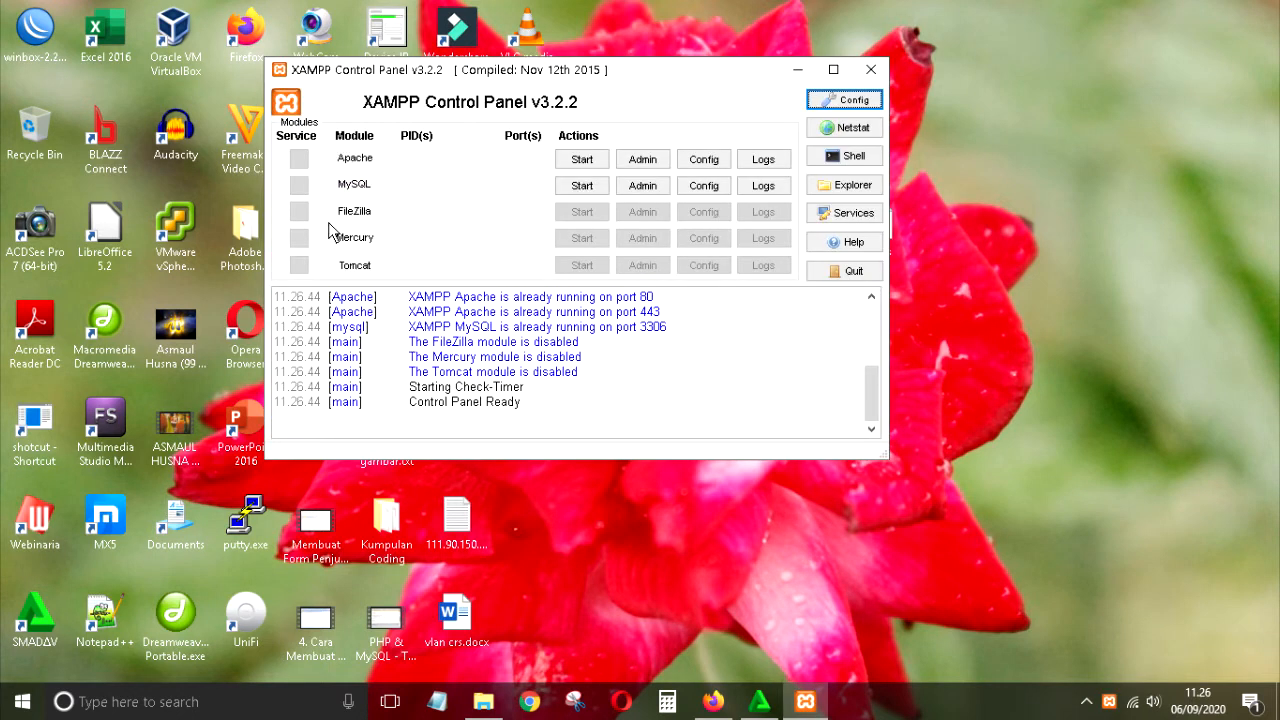
# Step: Stop and restart Apache and MySQL, then bring Firefox with the dashboard forward
pyautogui.click(585, 159)
pyautogui.click(581, 188)
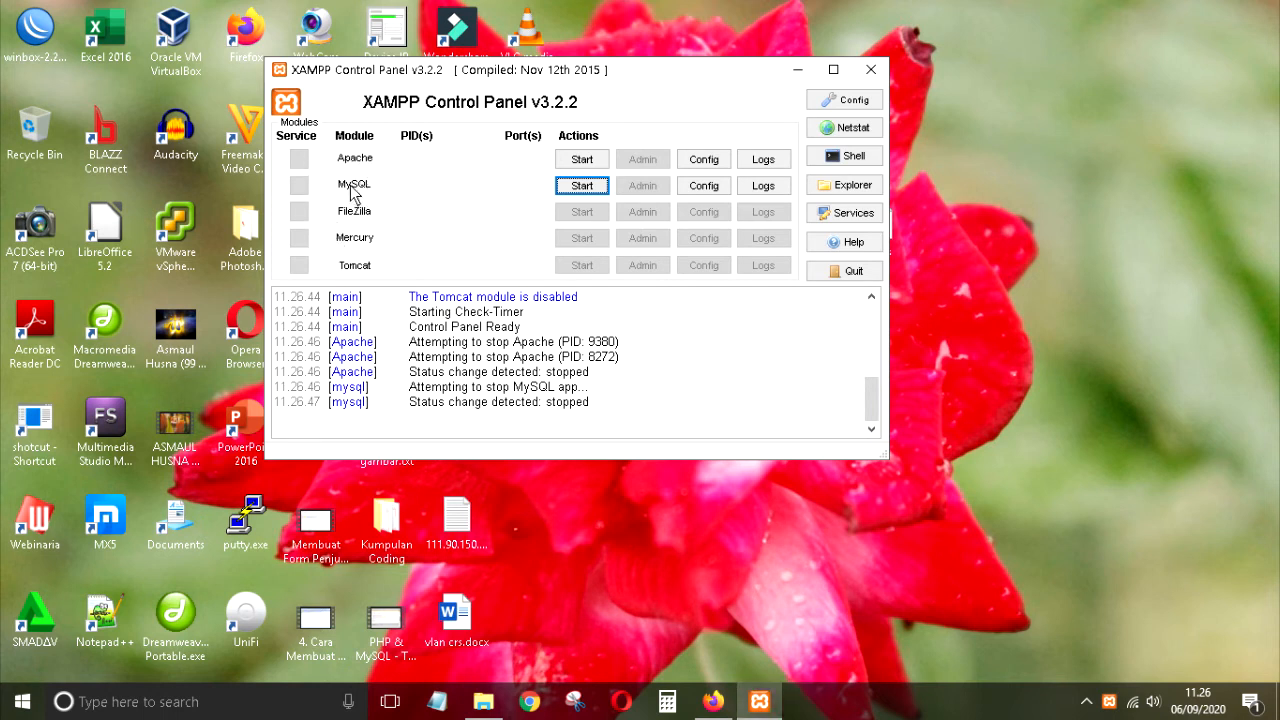
pyautogui.click(590, 162)
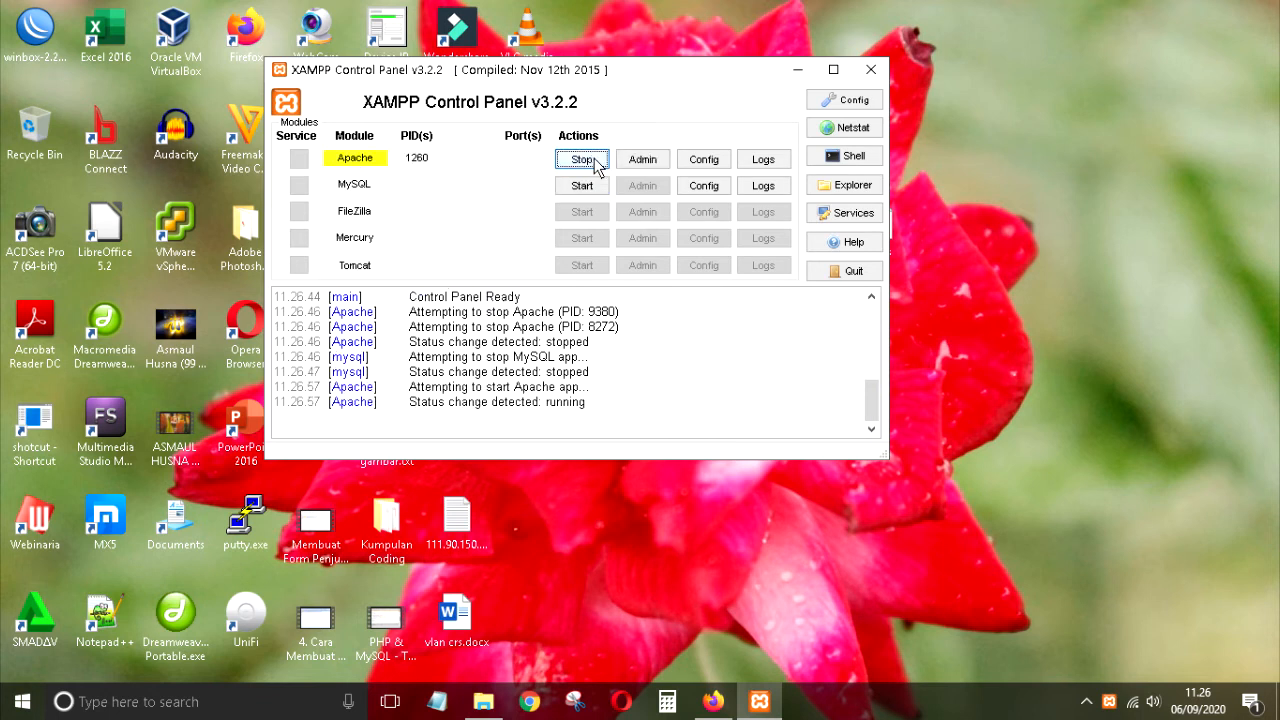
pyautogui.click(583, 188)
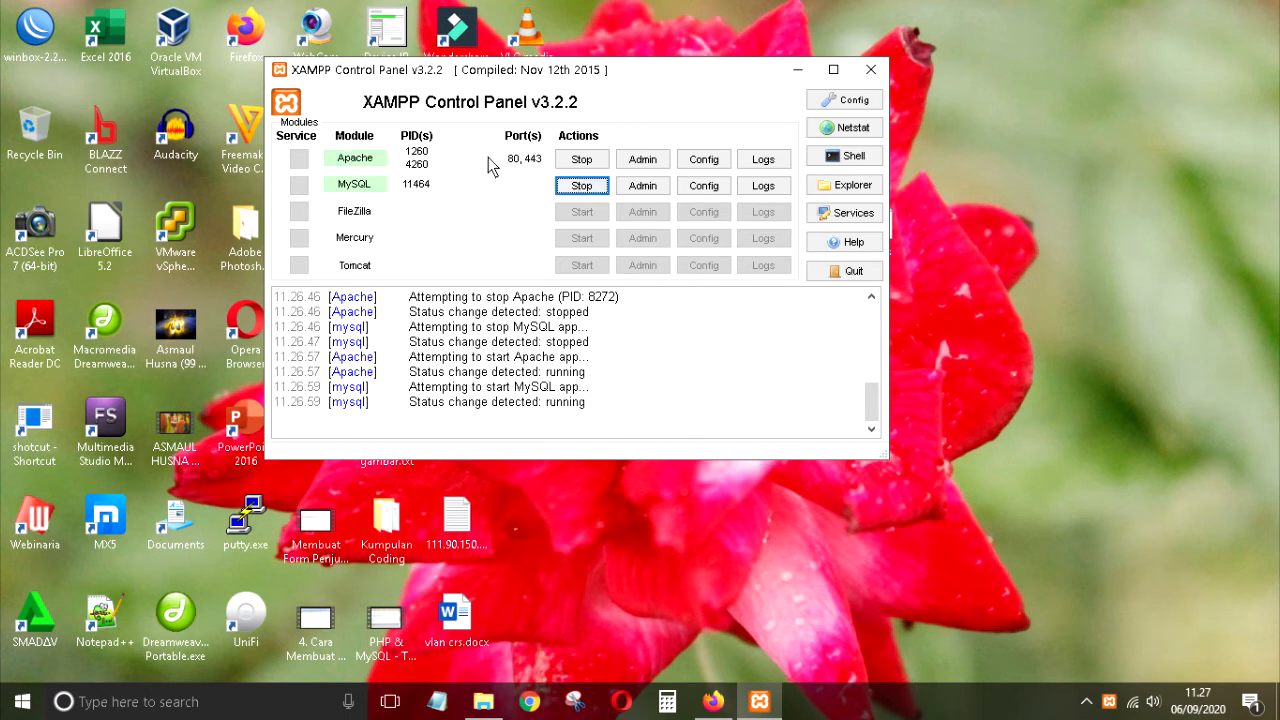
pyautogui.click(713, 701)
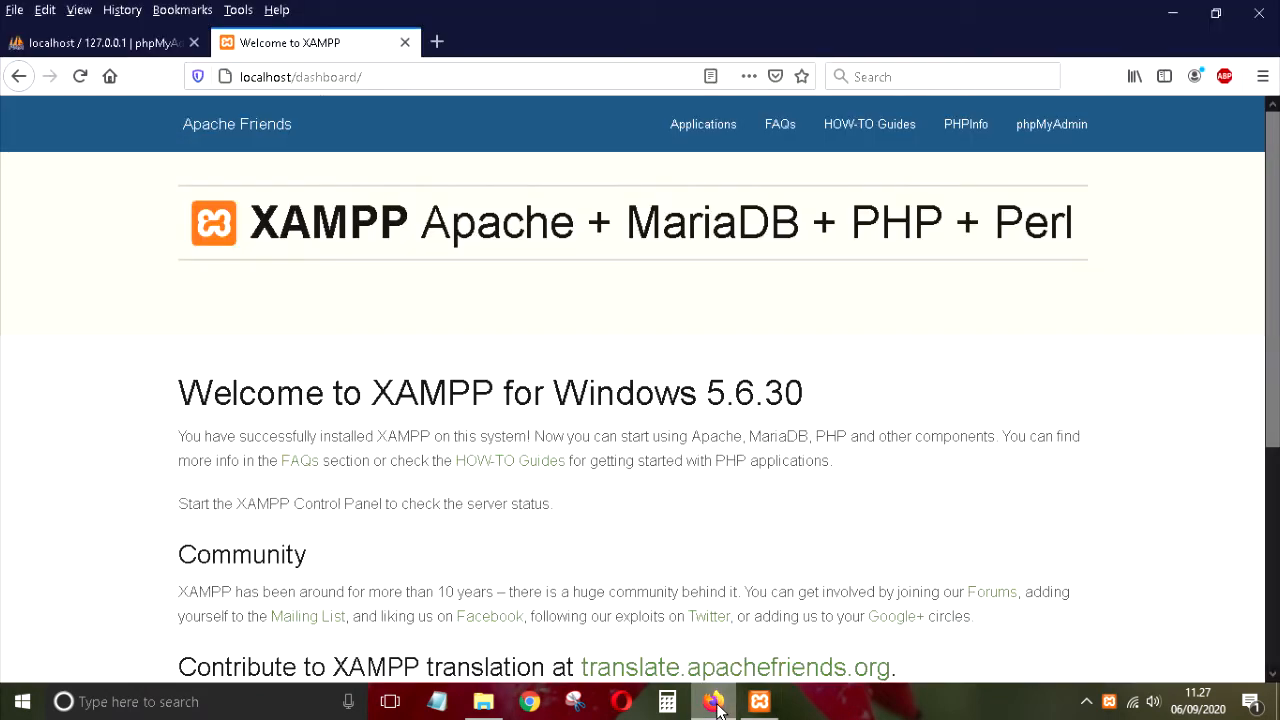
# Step: Reload localhost/dashboard in Firefox, then switch to the phpMyAdmin page
pyautogui.click(713, 701)
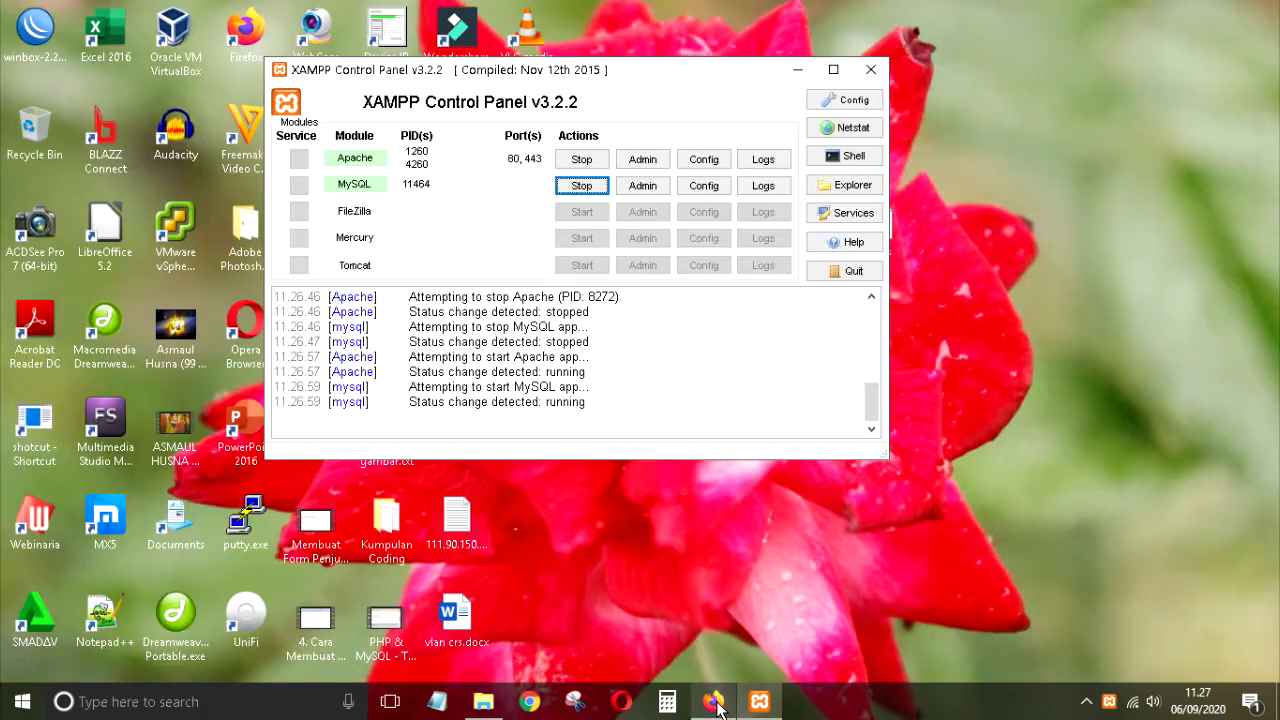
pyautogui.click(714, 701)
pyautogui.moveTo(293, 80); pyautogui.dragTo(232, 82)
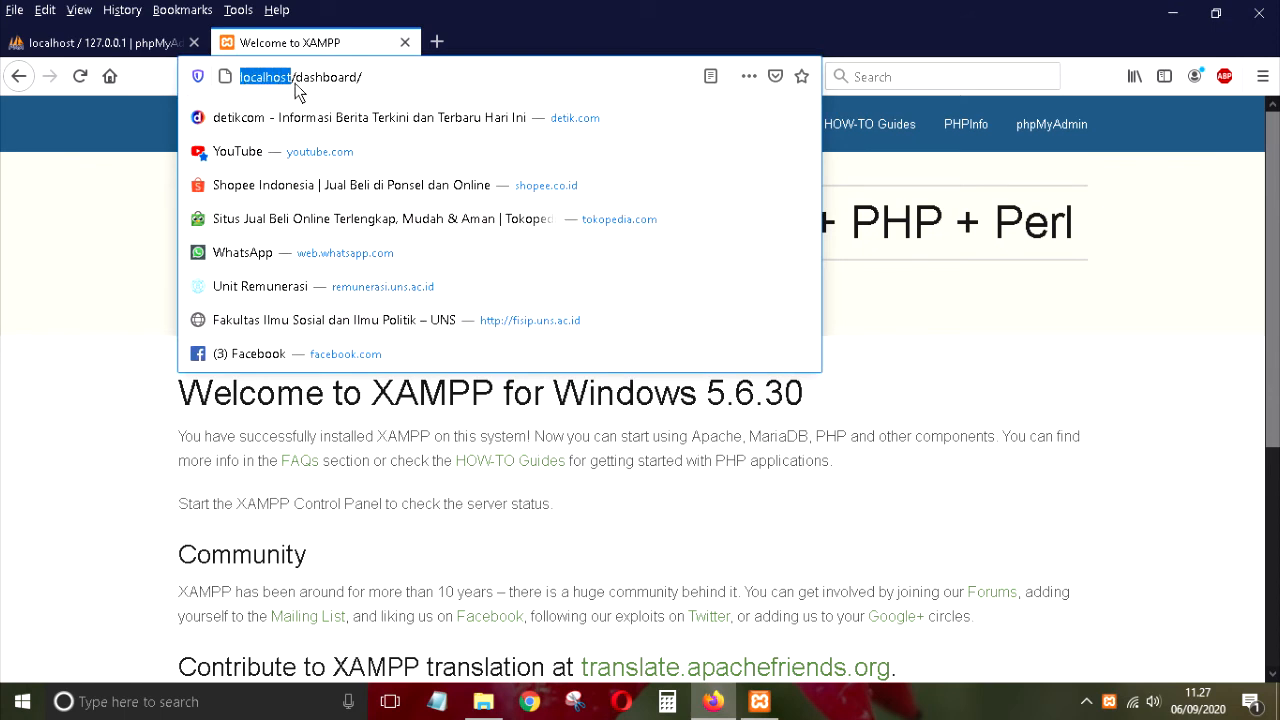
pyautogui.moveTo(296, 78); pyautogui.dragTo(391, 78)
pyautogui.press('Return')
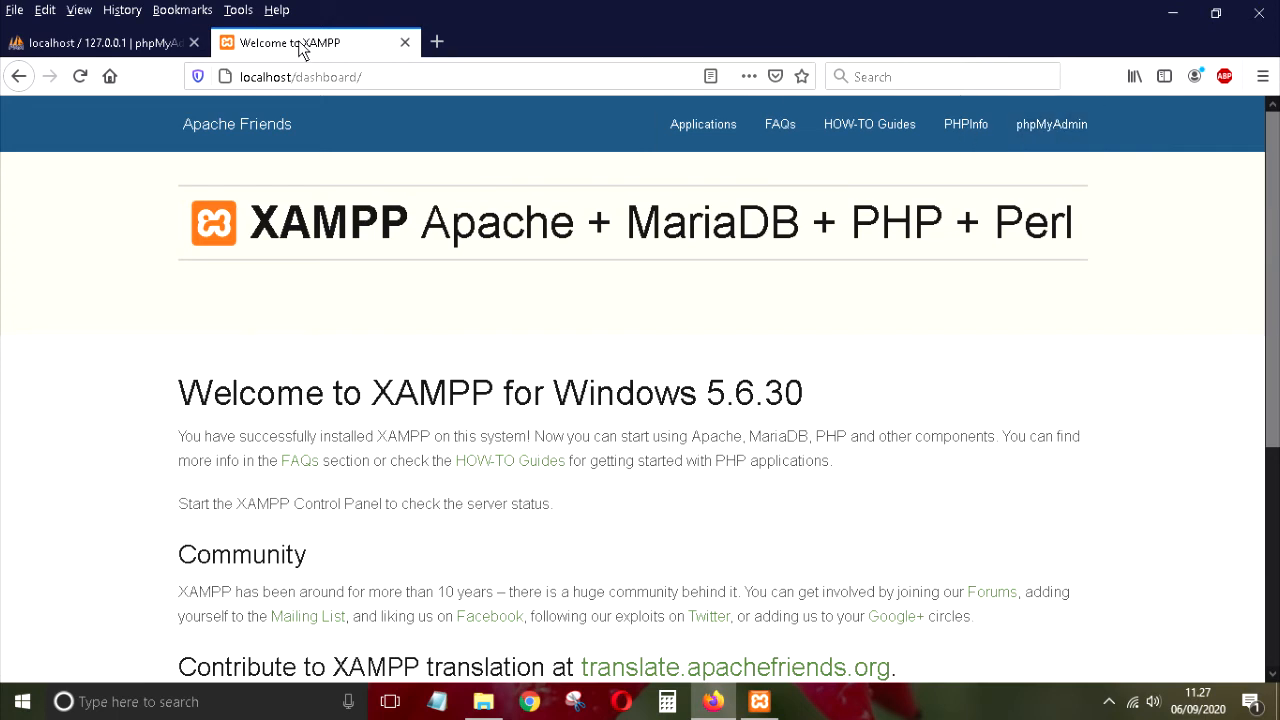
pyautogui.click(120, 44)
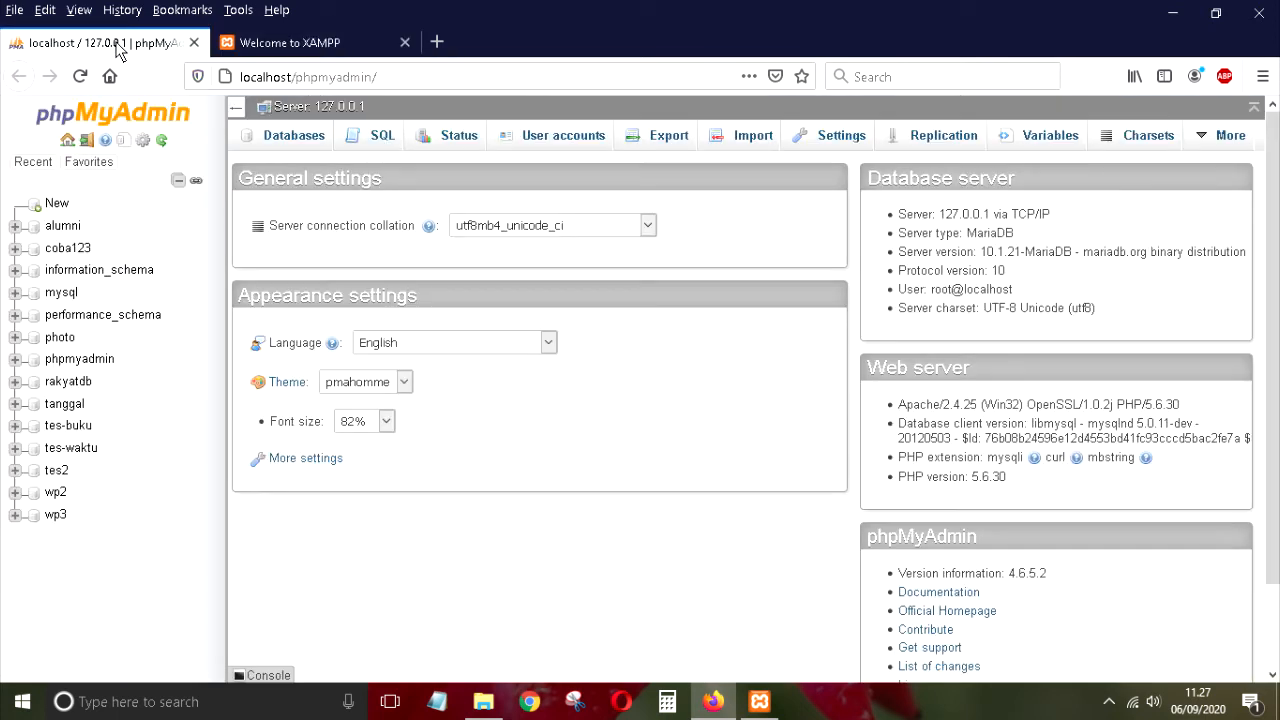
pyautogui.click(300, 44)
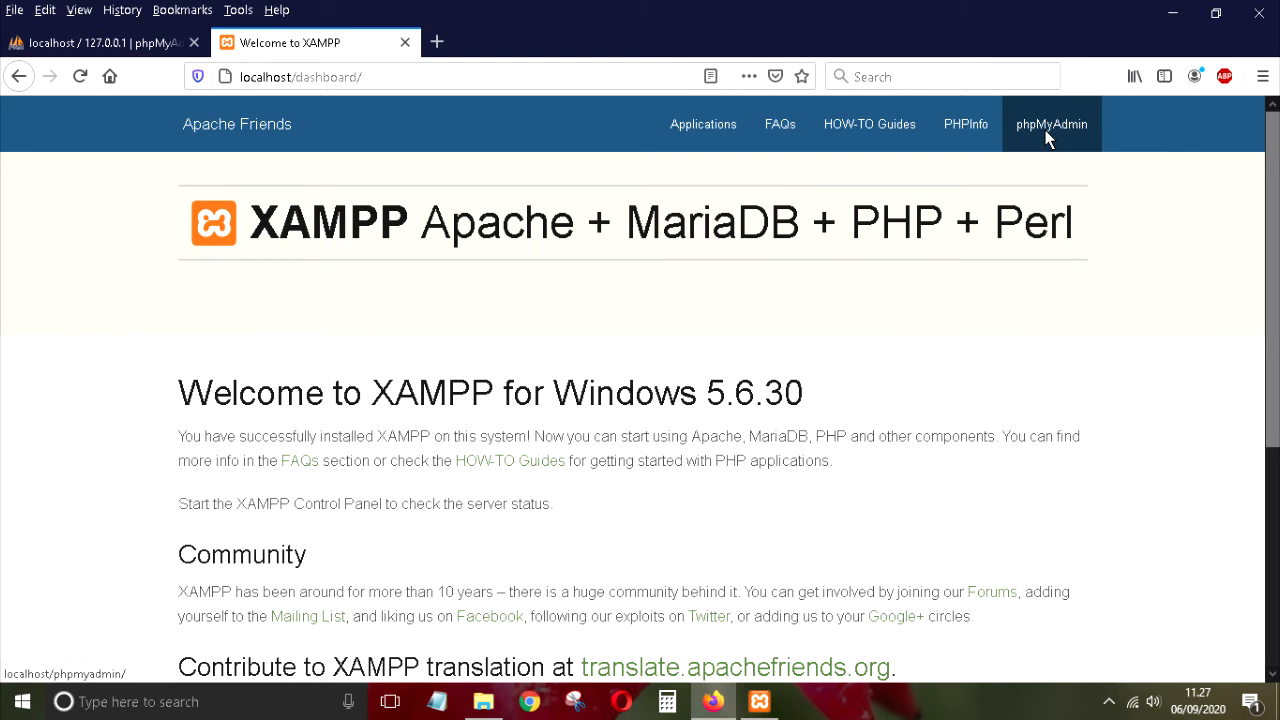
pyautogui.click(60, 55)
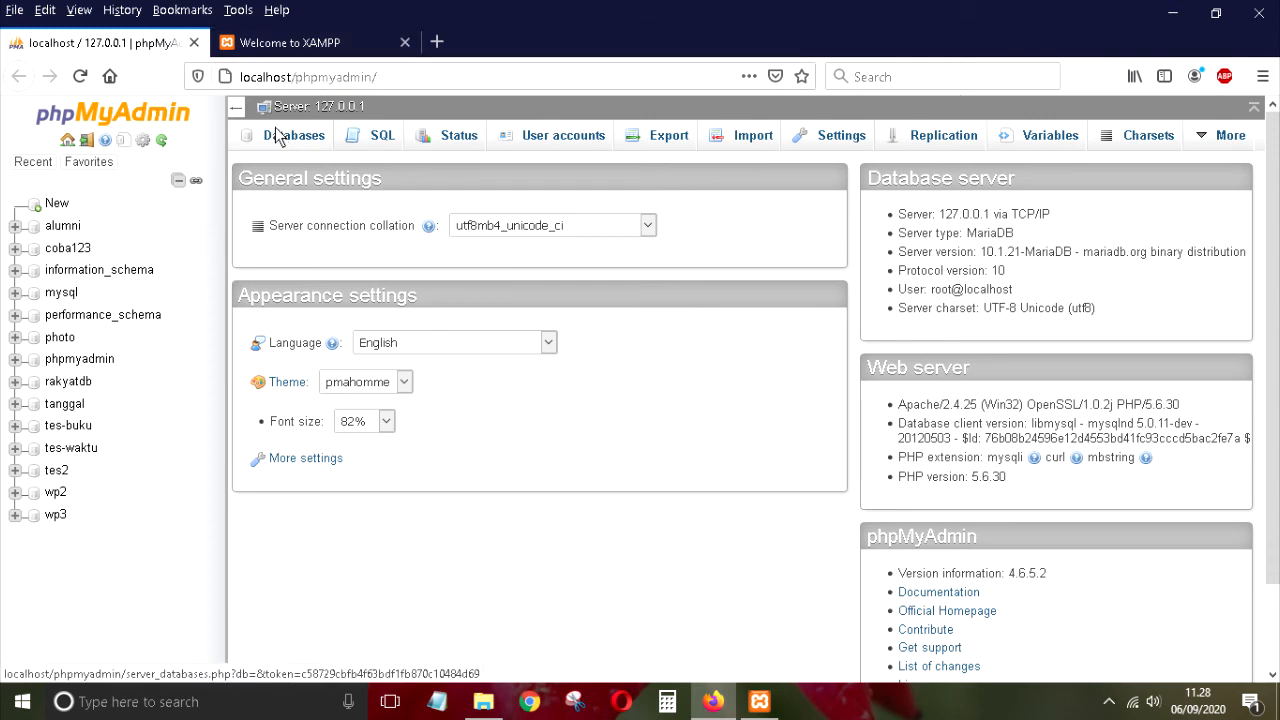
pyautogui.click(259, 42)
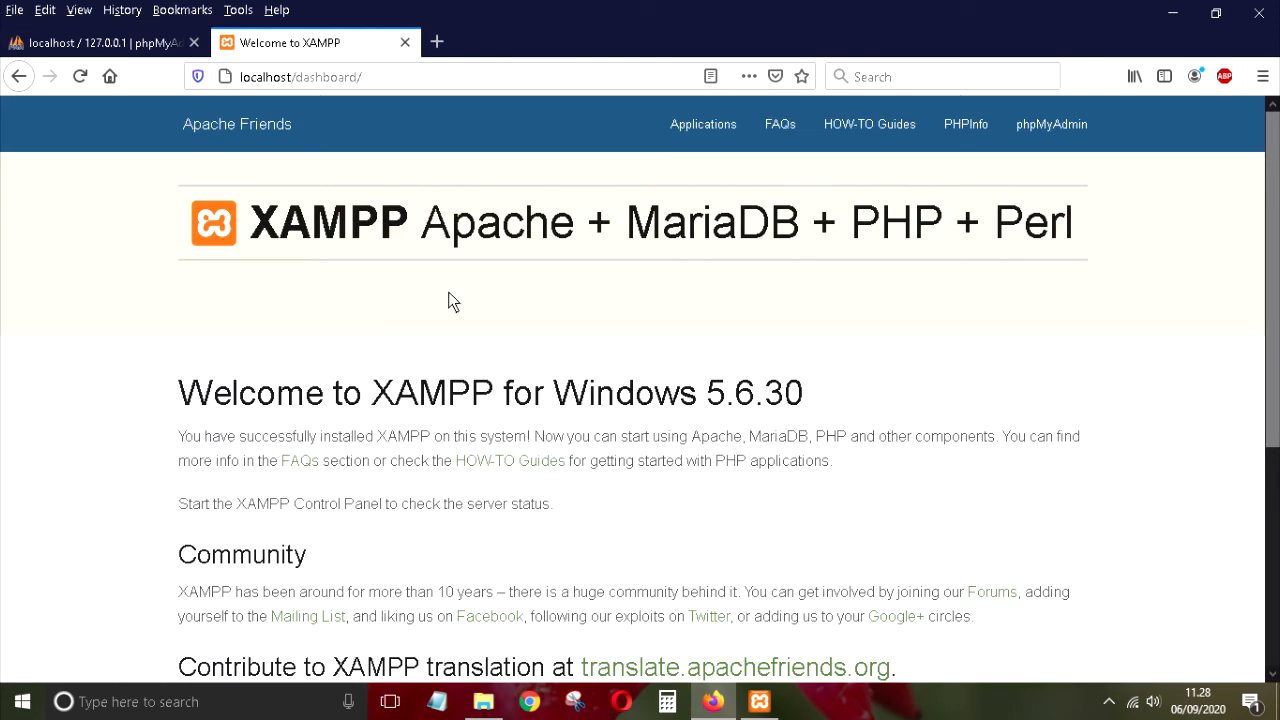
pyautogui.moveTo(483, 703)
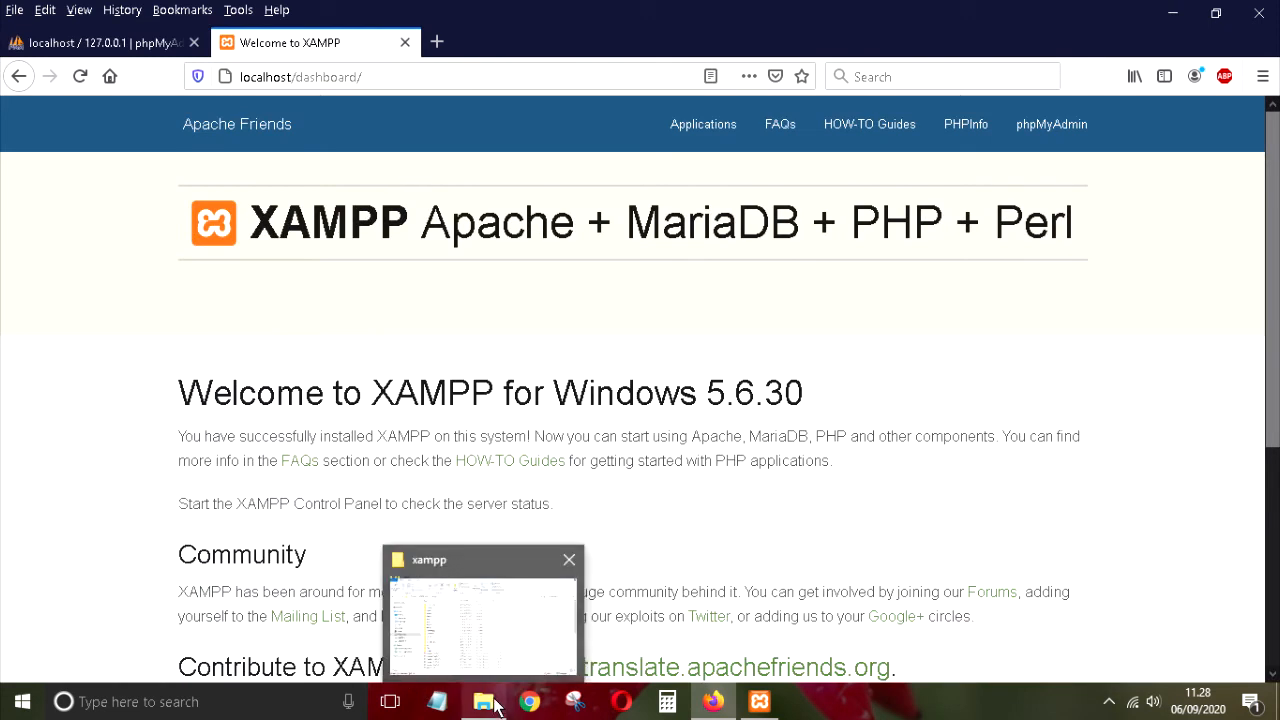
# Step: Browse to E:\Wordpress and look at wordpress.zip and the extracted wordpress folder
pyautogui.click(485, 702)
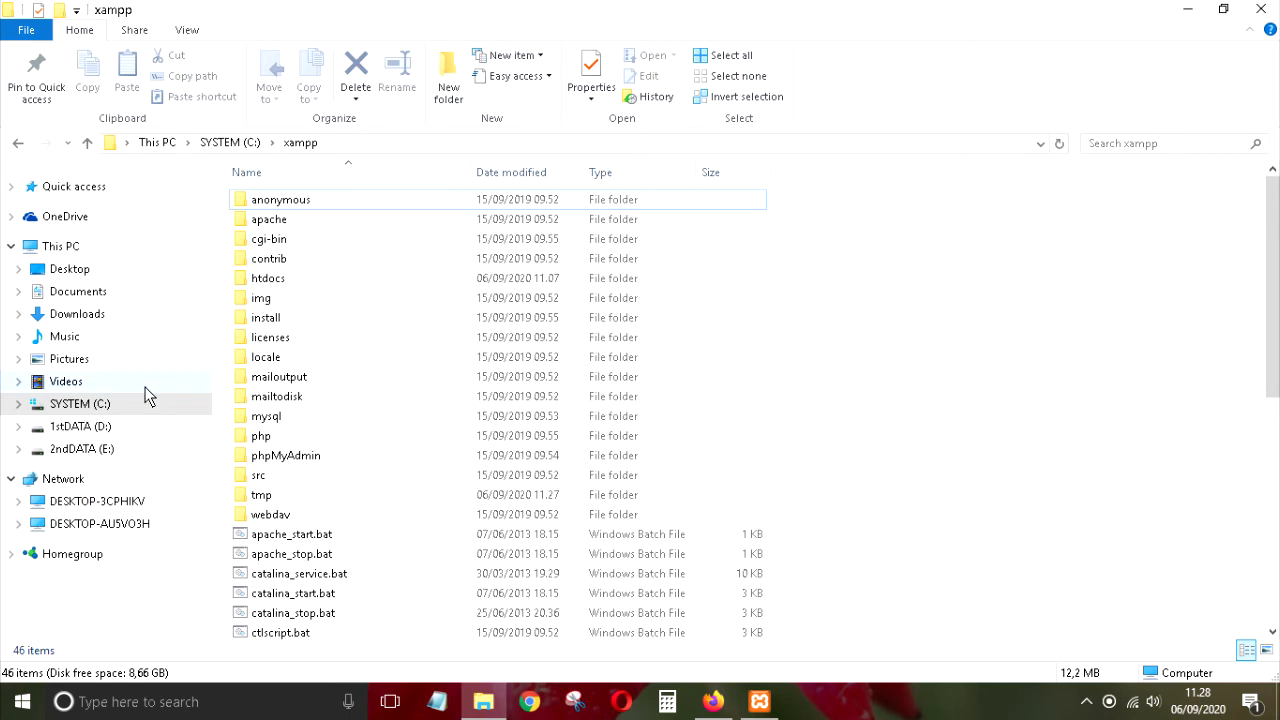
pyautogui.click(86, 428)
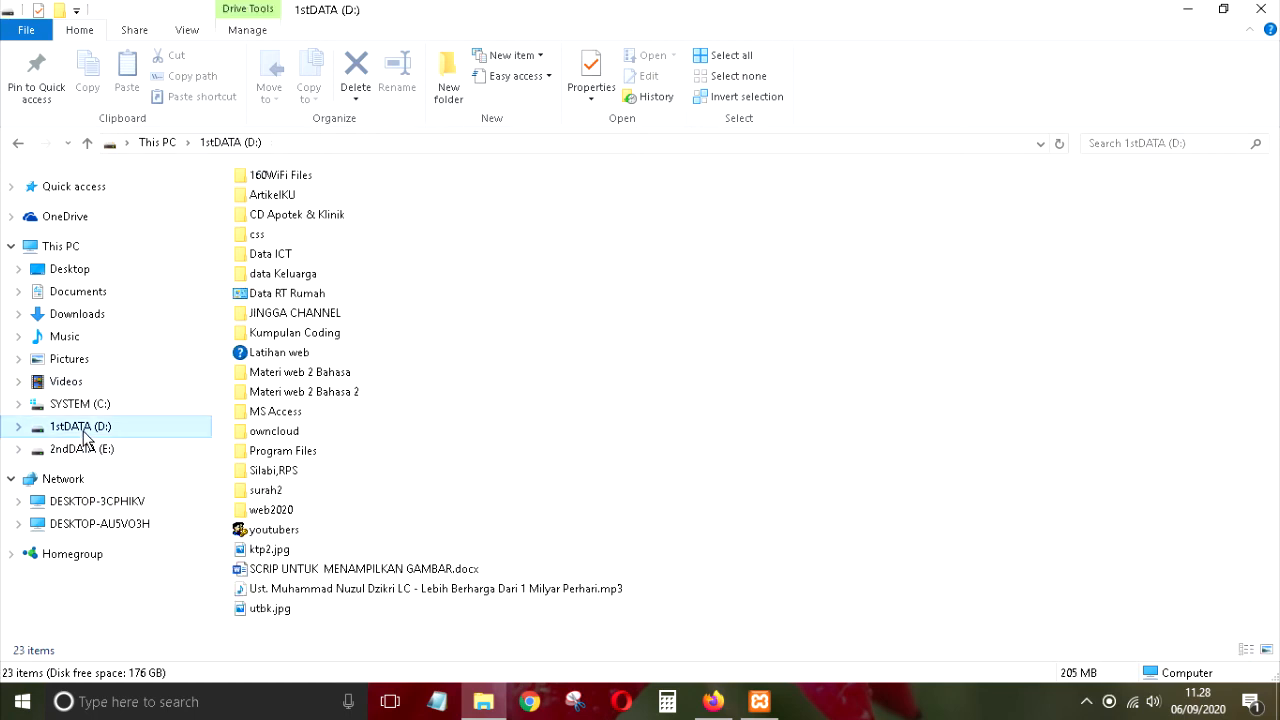
pyautogui.click(86, 450)
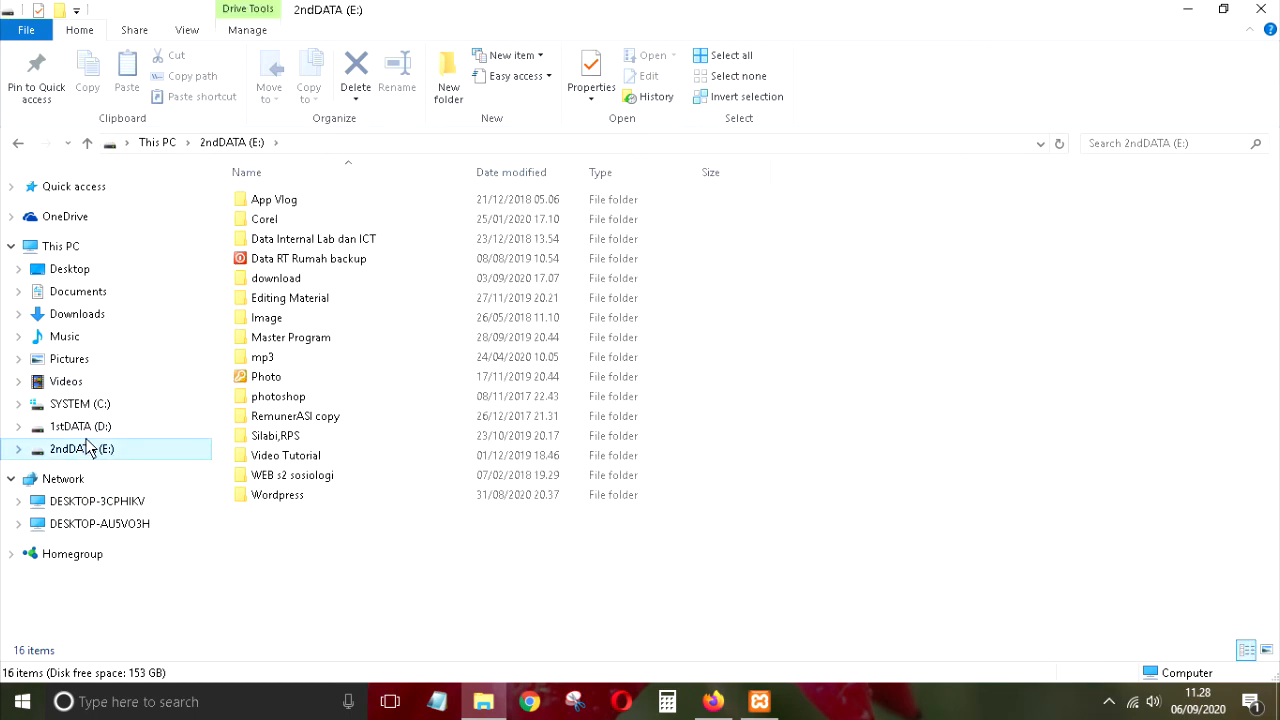
pyautogui.doubleClick(256, 494)
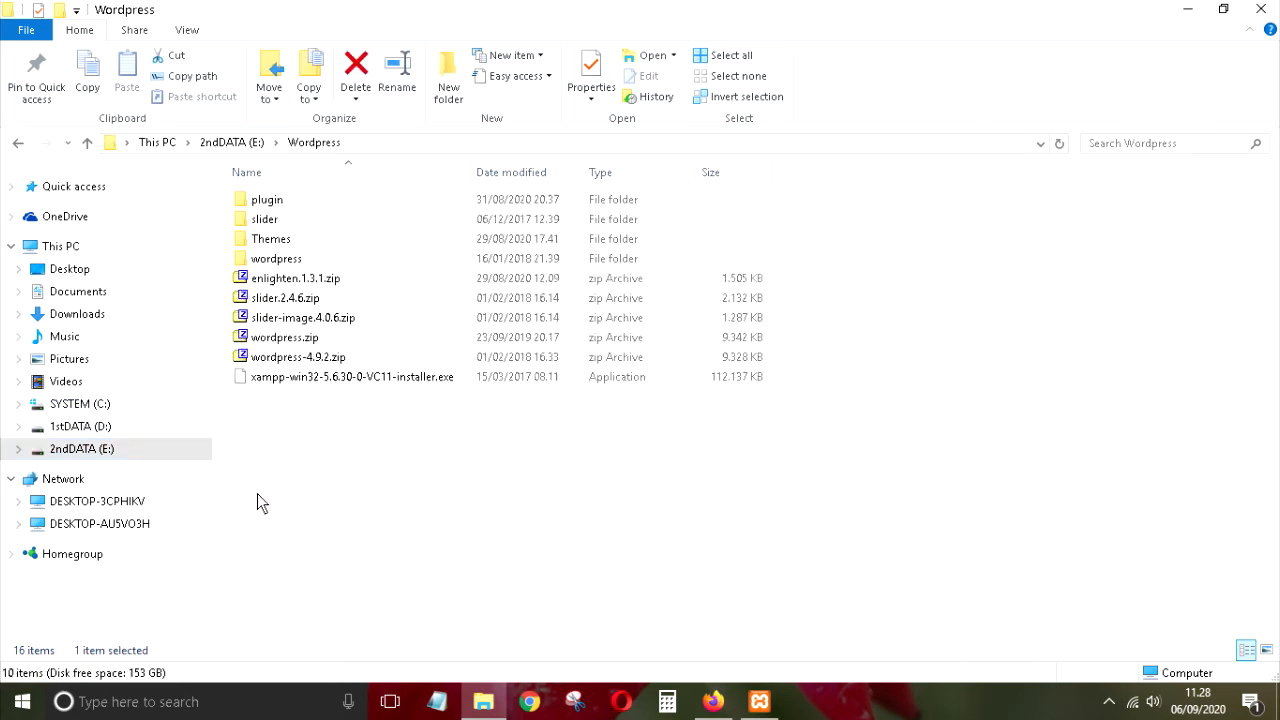
pyautogui.click(296, 347)
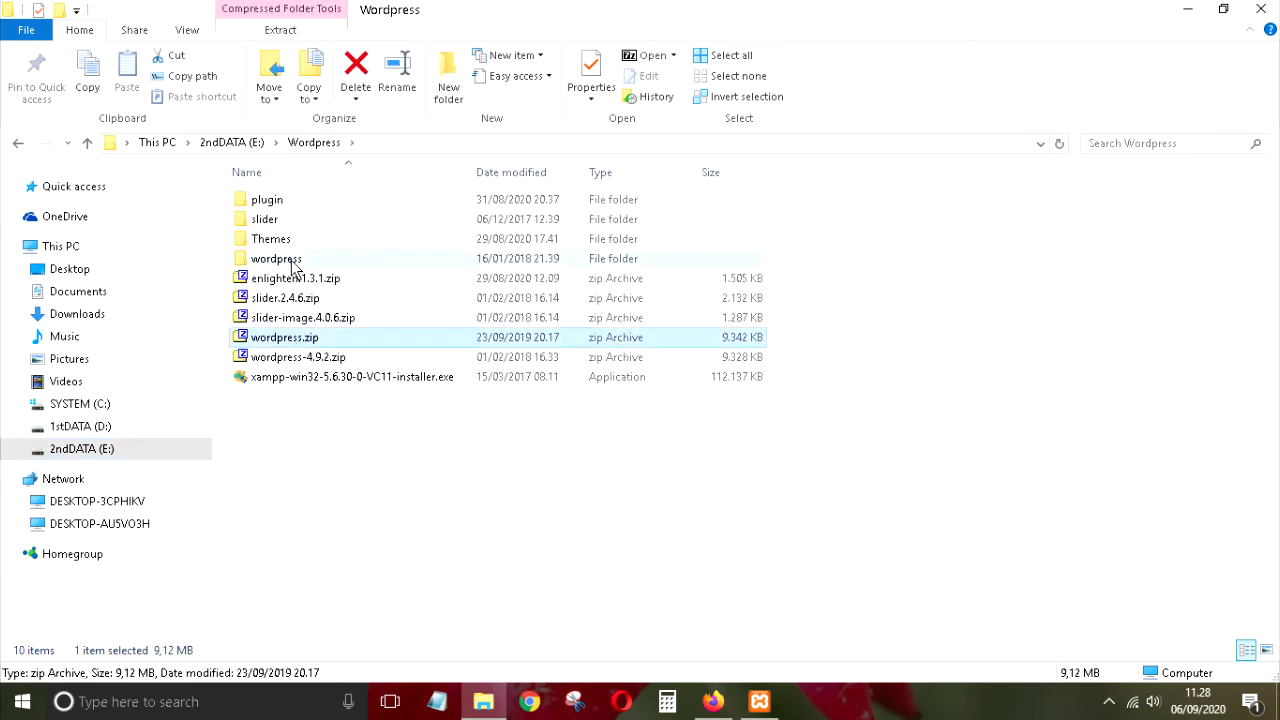
pyautogui.moveTo(286, 262)
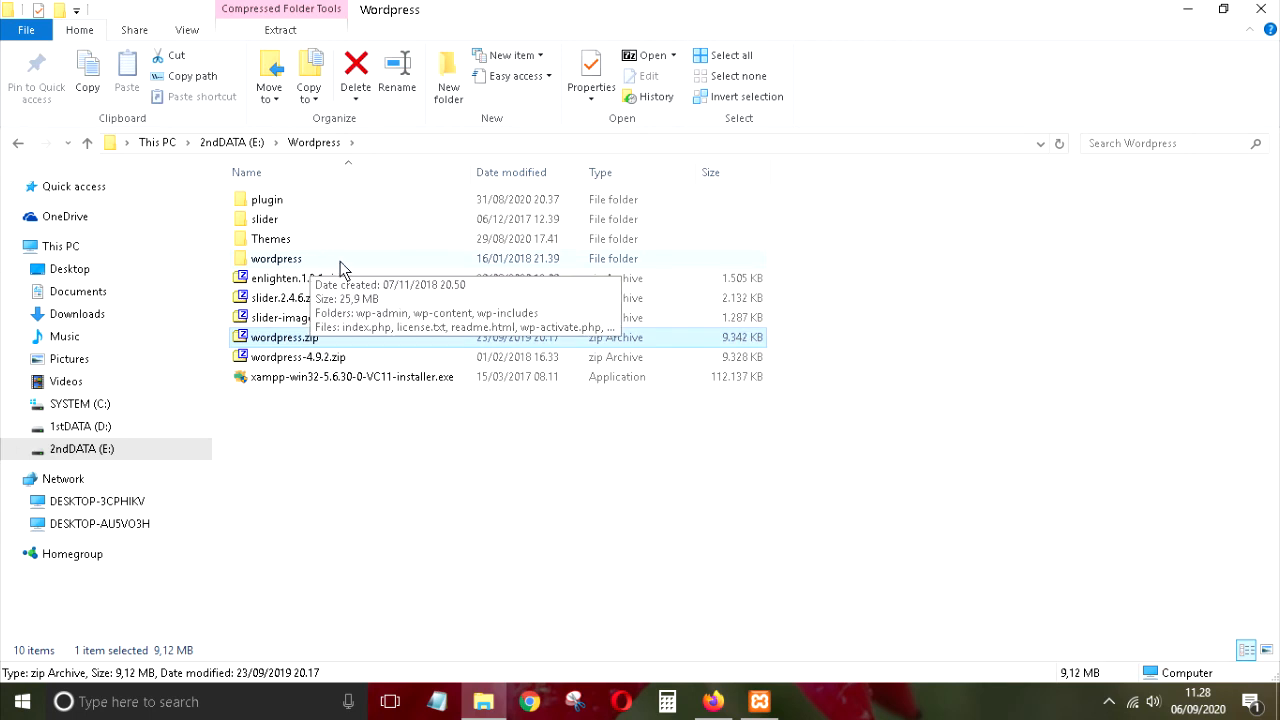
pyautogui.click(287, 263)
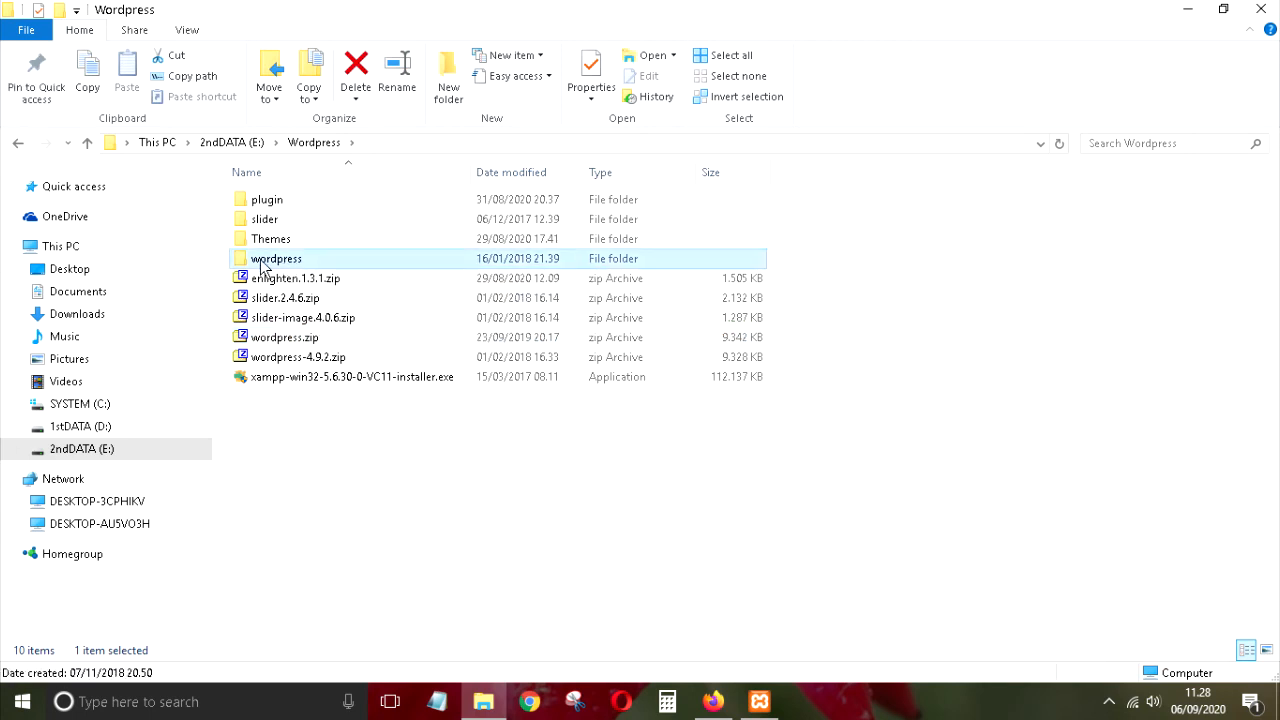
pyautogui.click(300, 337)
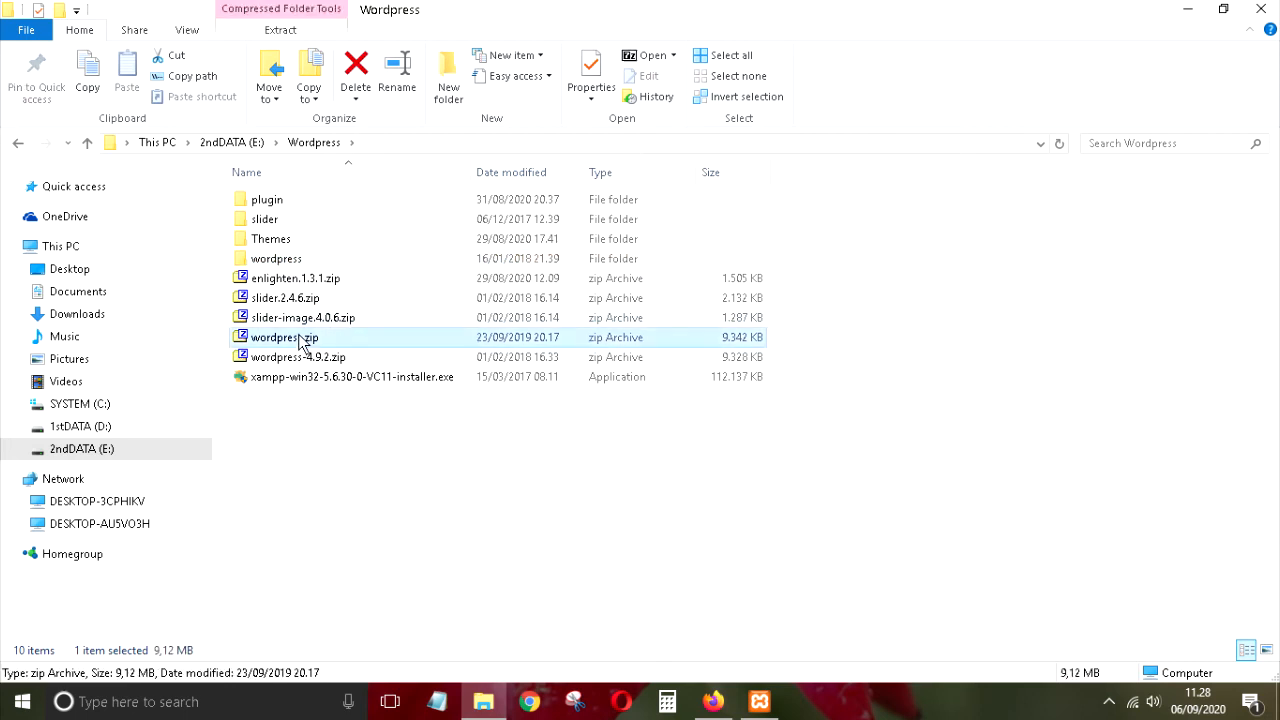
# Step: Return to E:\Wordpress, view wordpress.zip's actions without choosing one, then go to SYSTEM (C:)
pyautogui.click(88, 404)
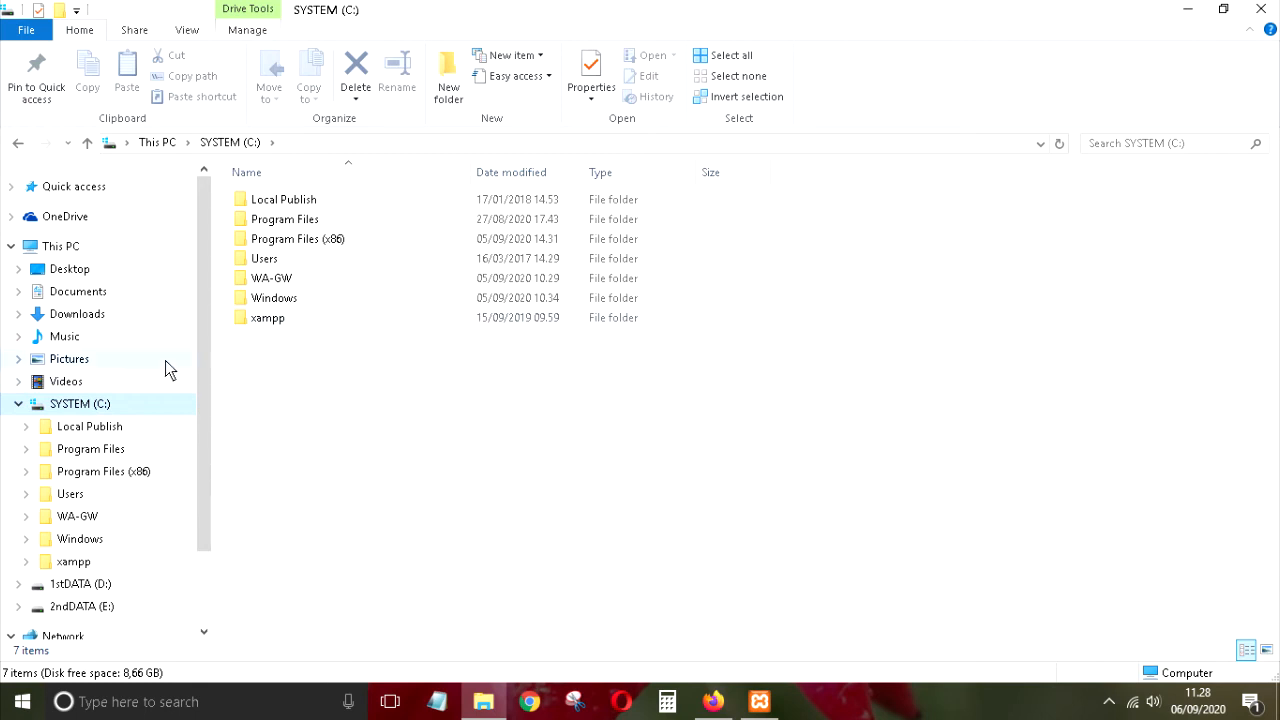
pyautogui.click(88, 588)
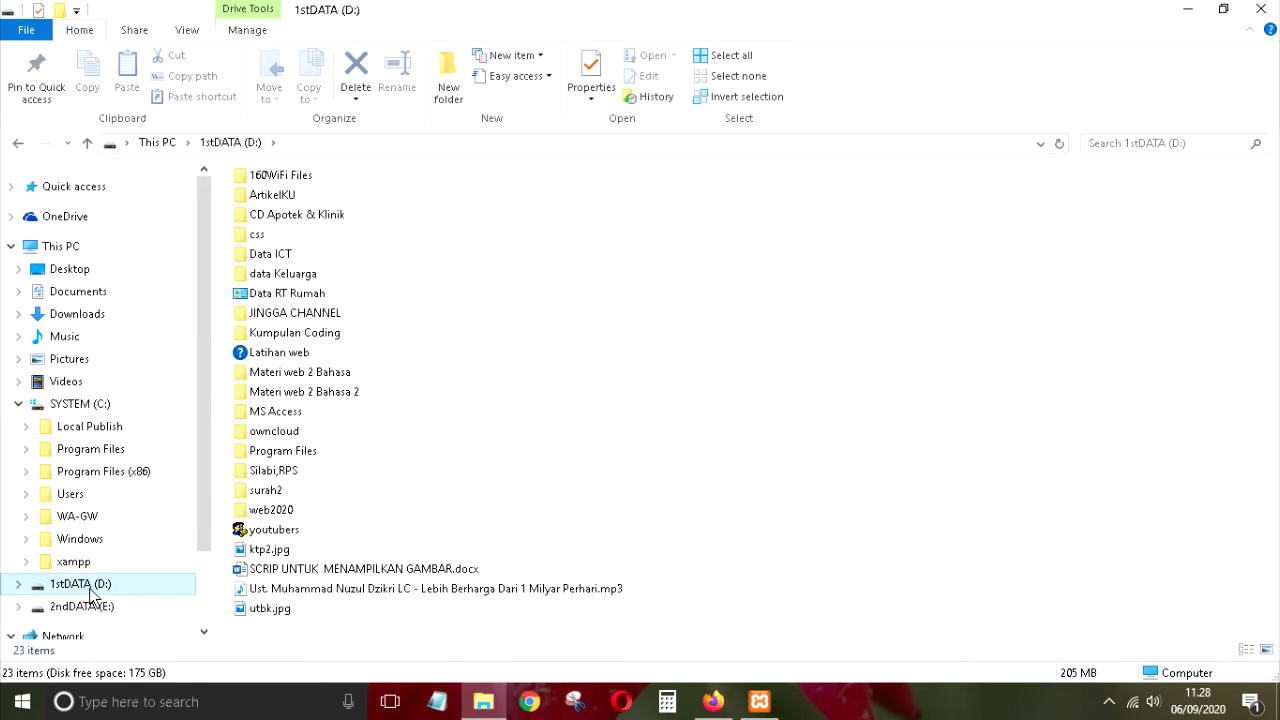
pyautogui.click(96, 608)
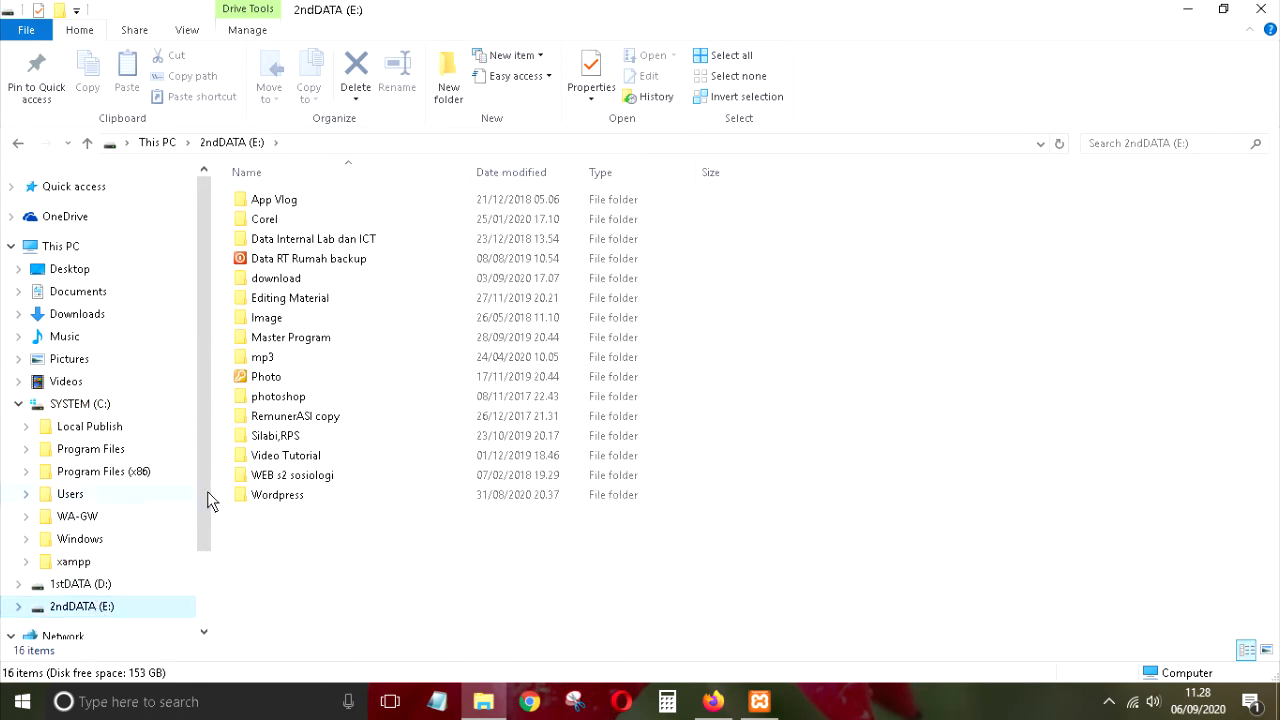
pyautogui.doubleClick(309, 498)
pyautogui.rightClick(294, 337)
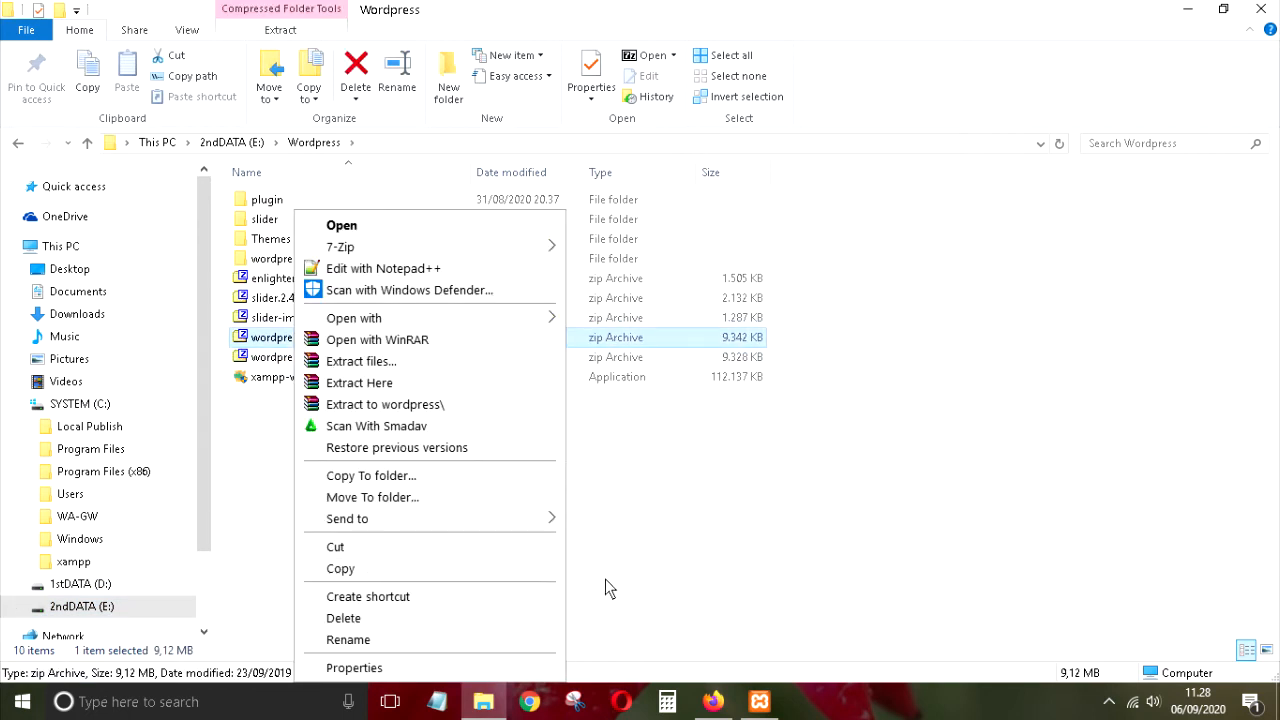
pyautogui.click(578, 576)
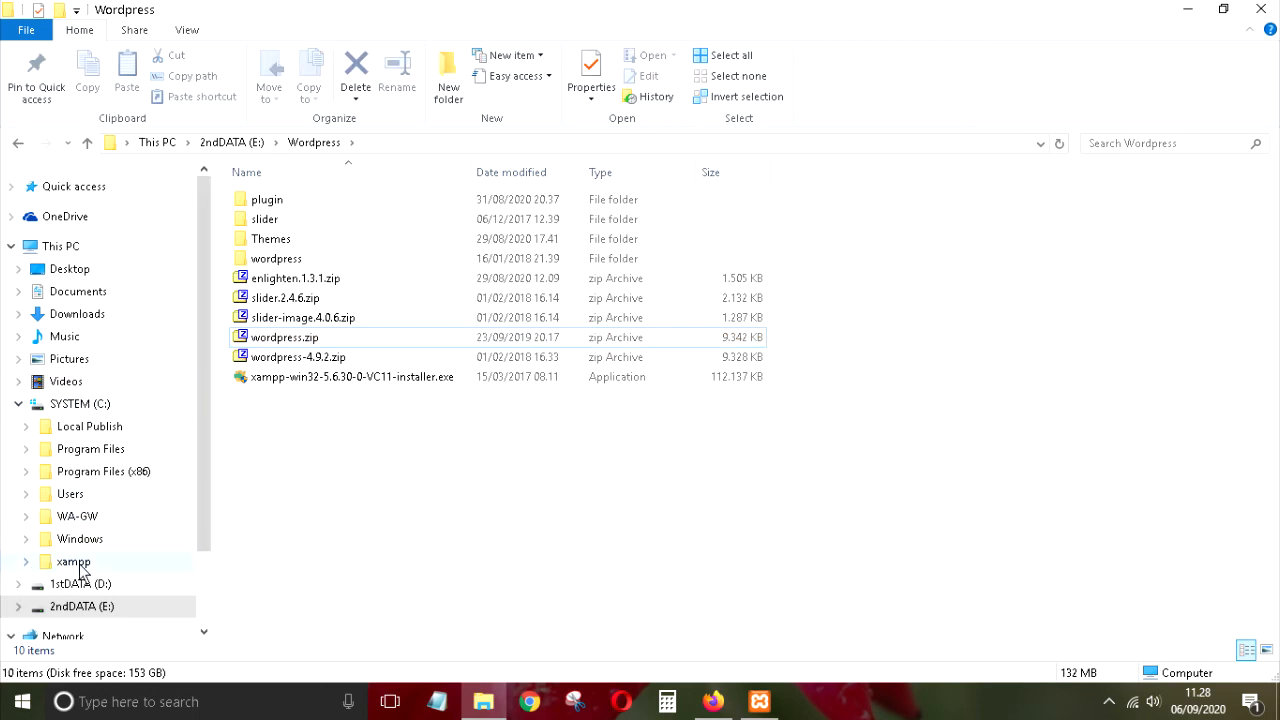
pyautogui.click(82, 404)
# Step: Open C:\xampp\htdocs and select the wordpress-4.9.2.zip archive
pyautogui.doubleClick(268, 318)
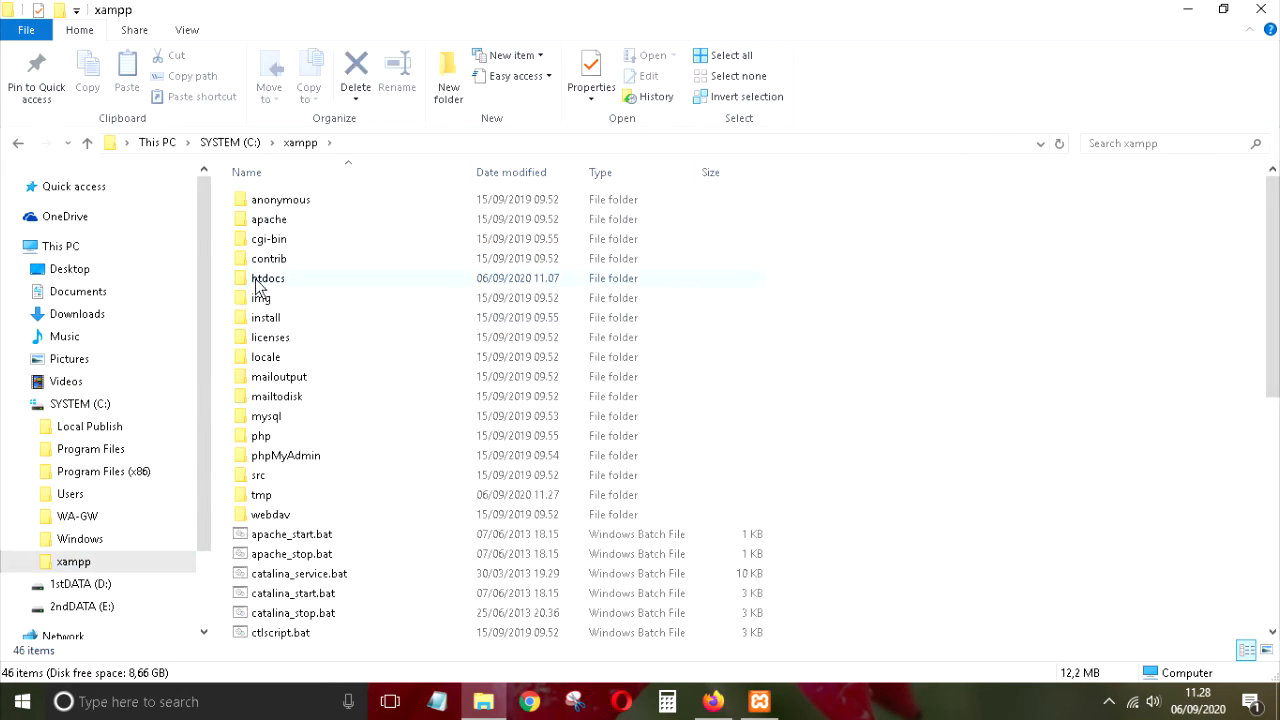
pyautogui.click(266, 282)
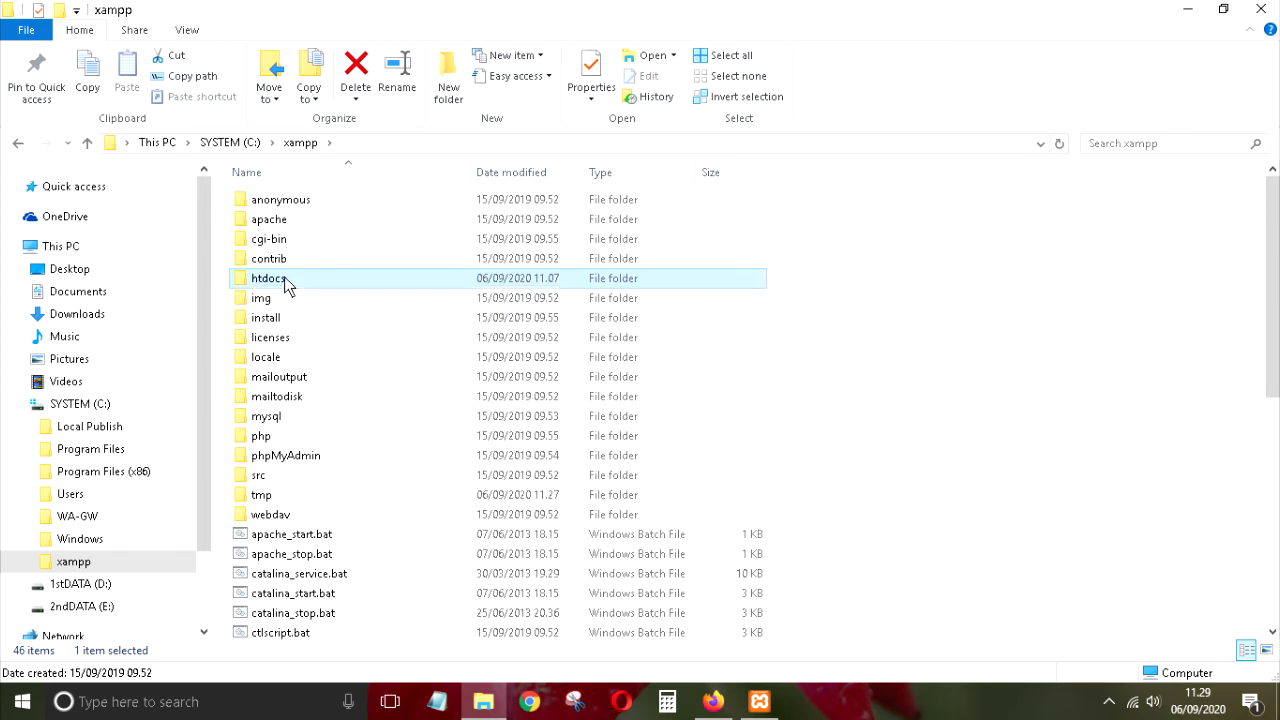
pyautogui.doubleClick(285, 285)
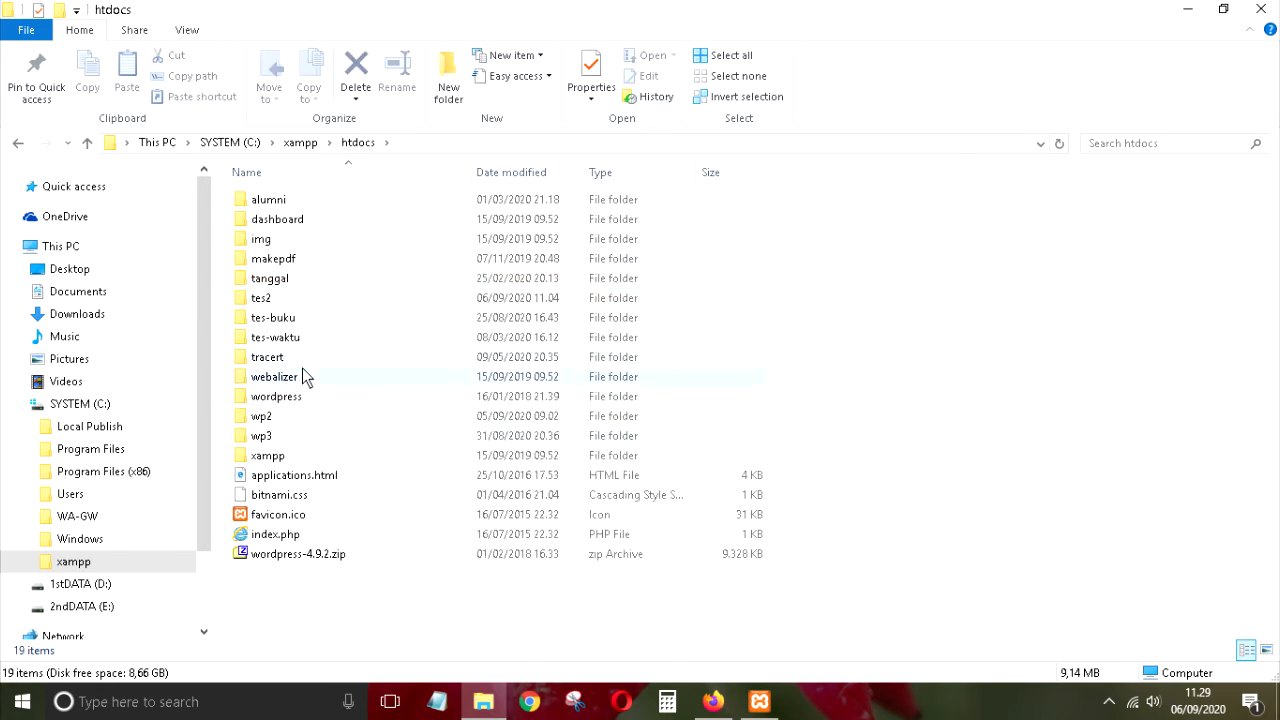
pyautogui.click(319, 560)
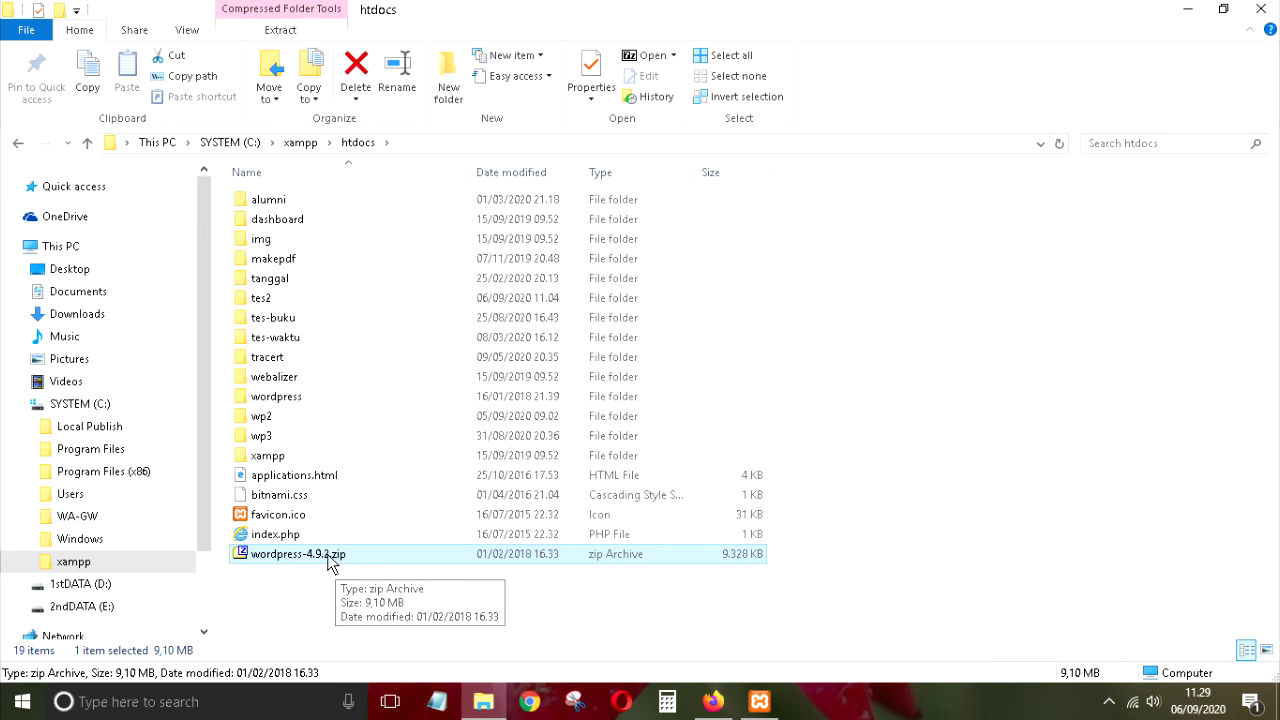
pyautogui.click(319, 579)
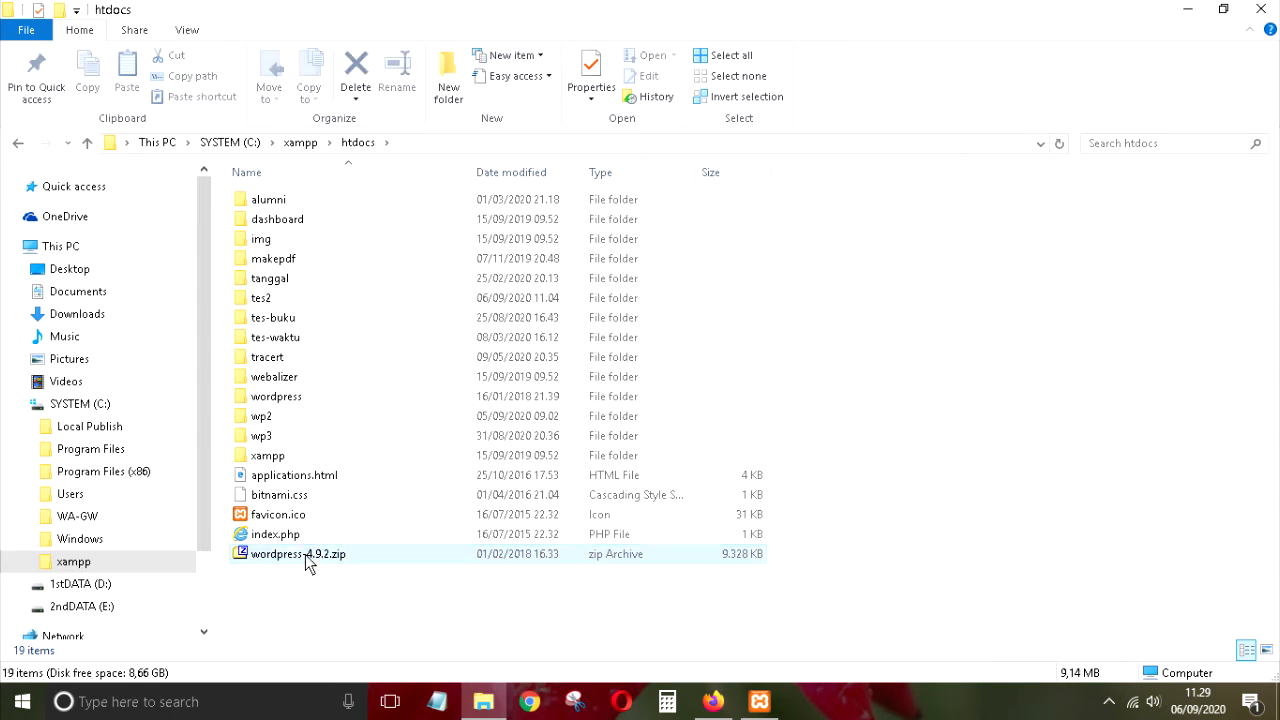
pyautogui.click(313, 562)
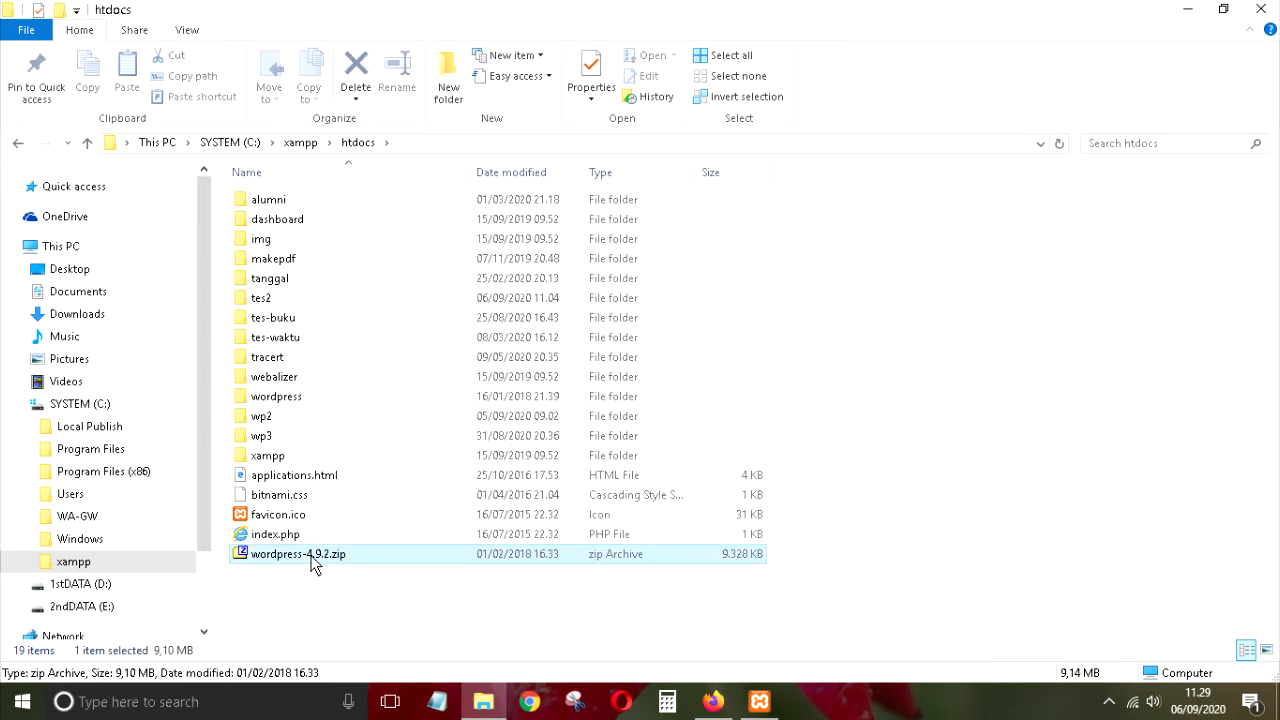
pyautogui.rightClick(313, 564)
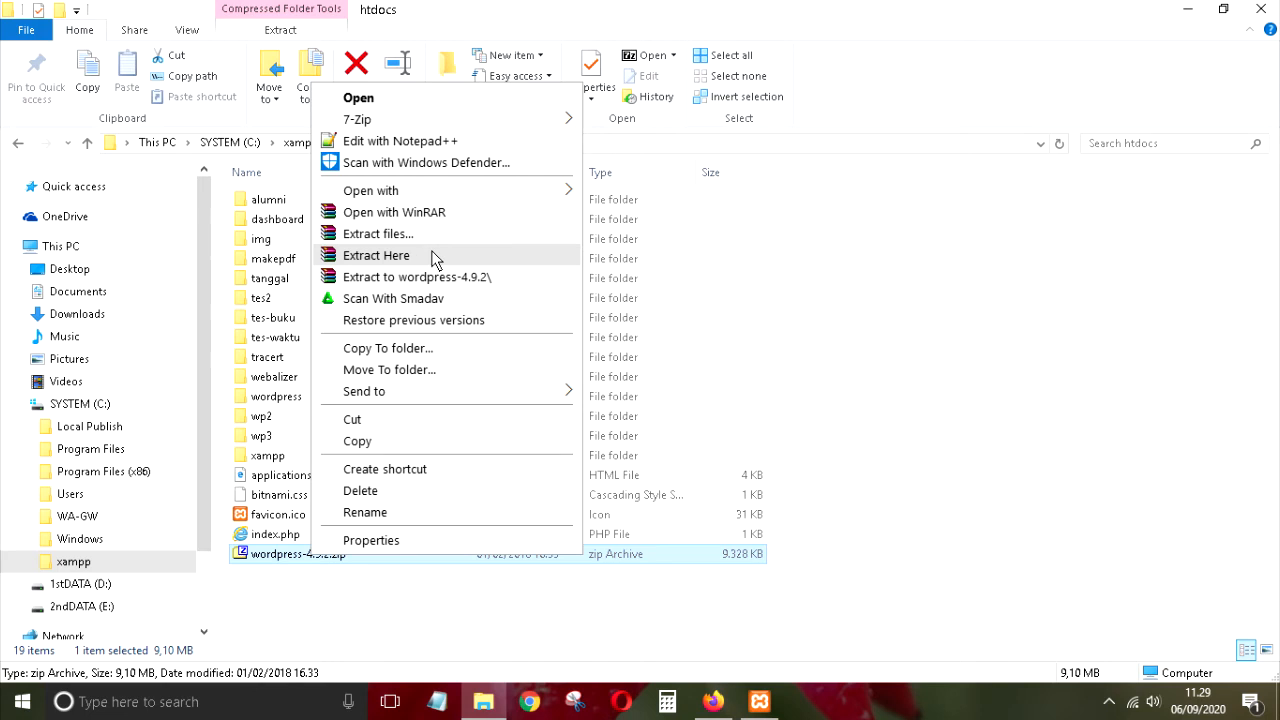
pyautogui.click(947, 303)
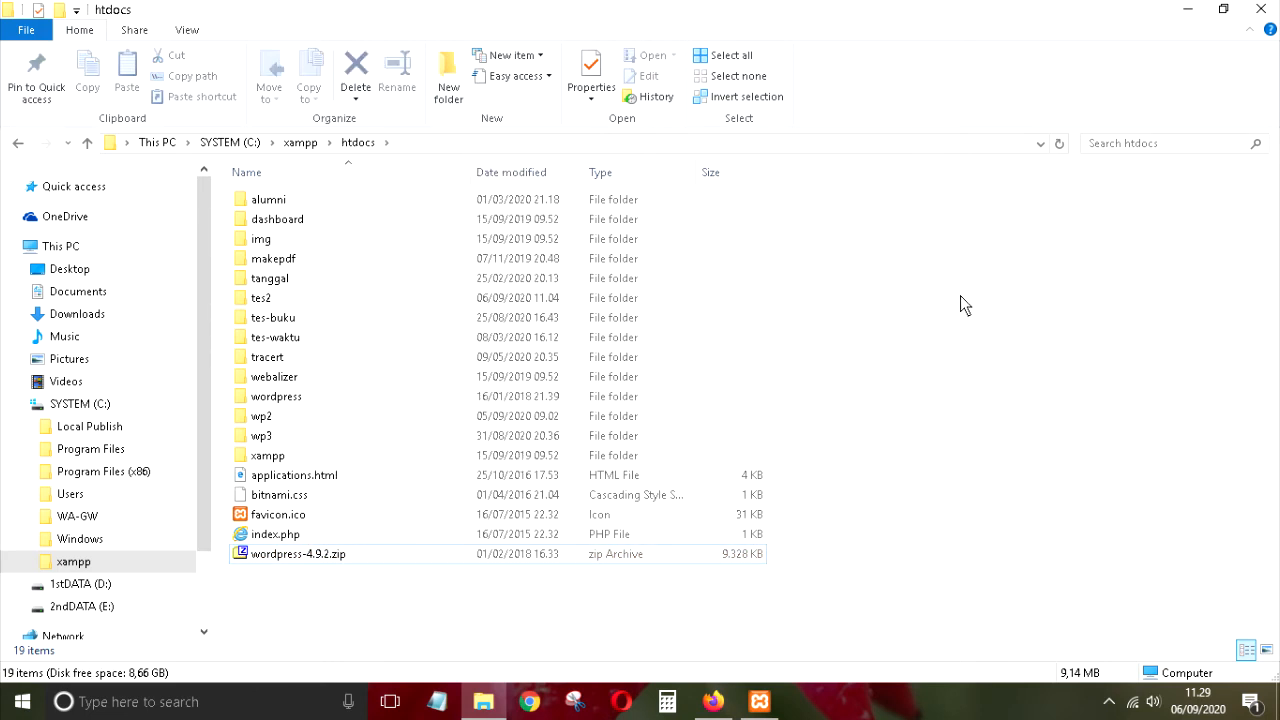
pyautogui.click(280, 400)
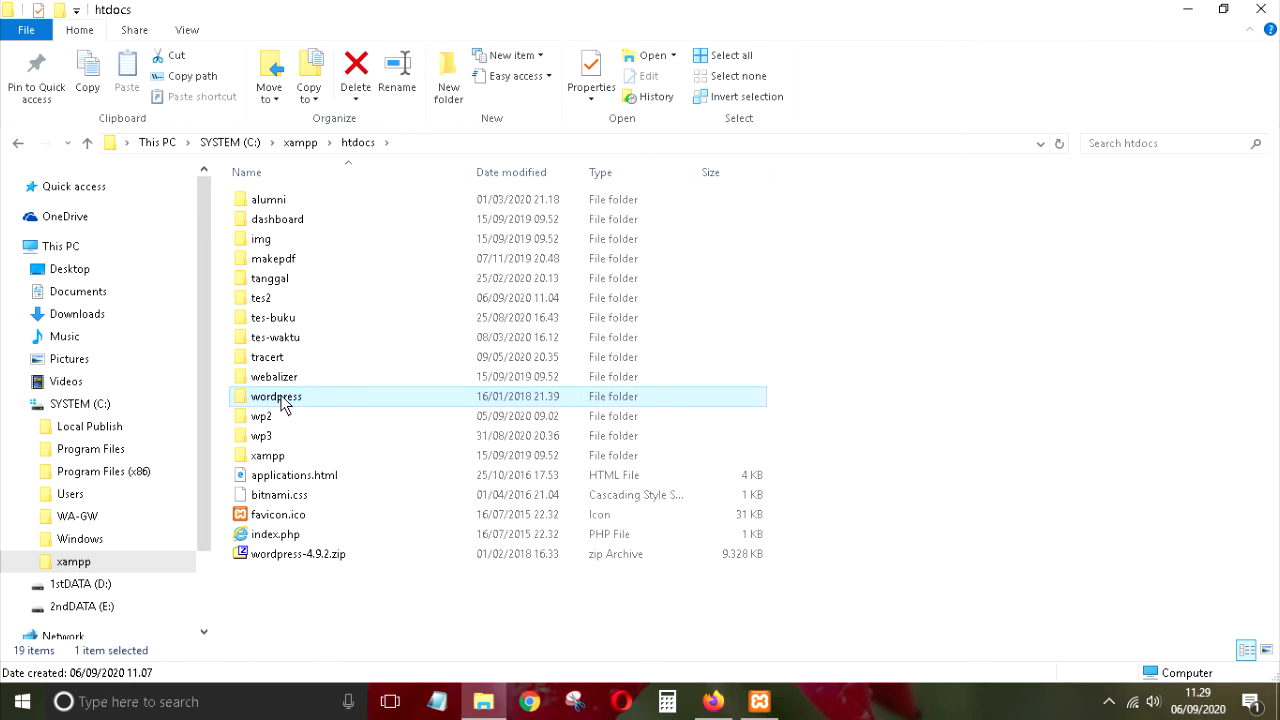
pyautogui.doubleClick(282, 400)
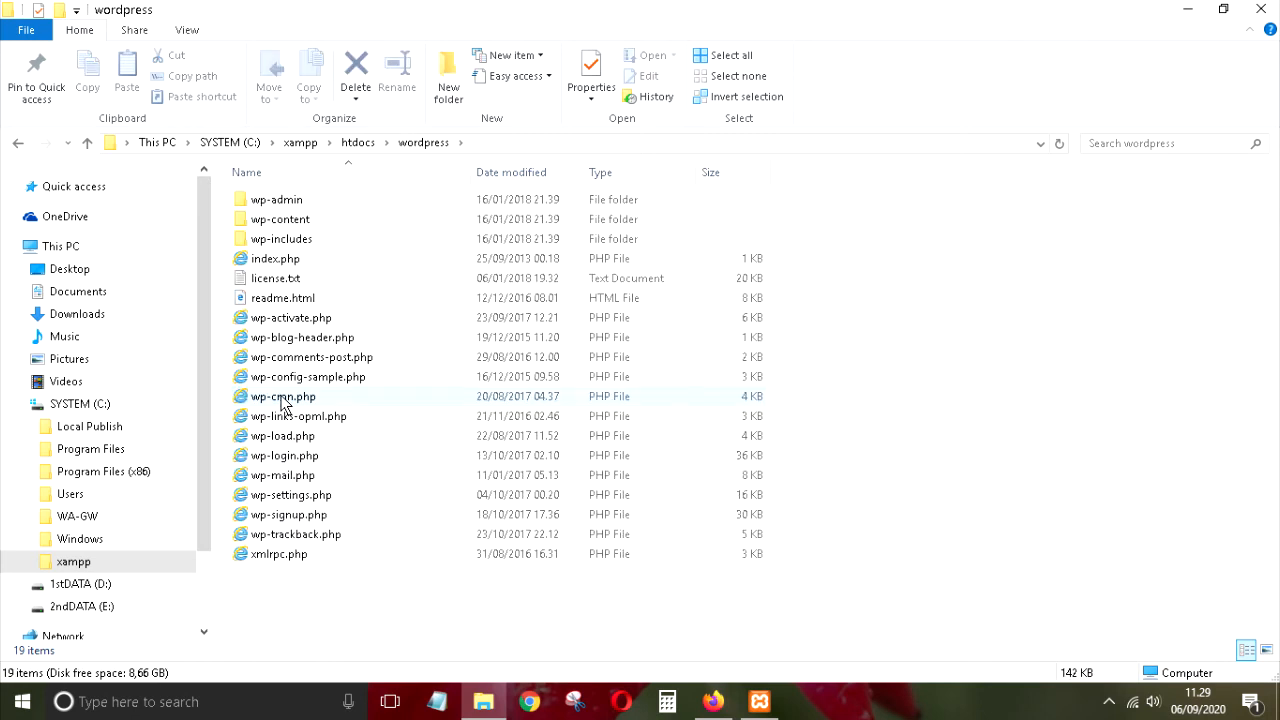
pyautogui.click(14, 146)
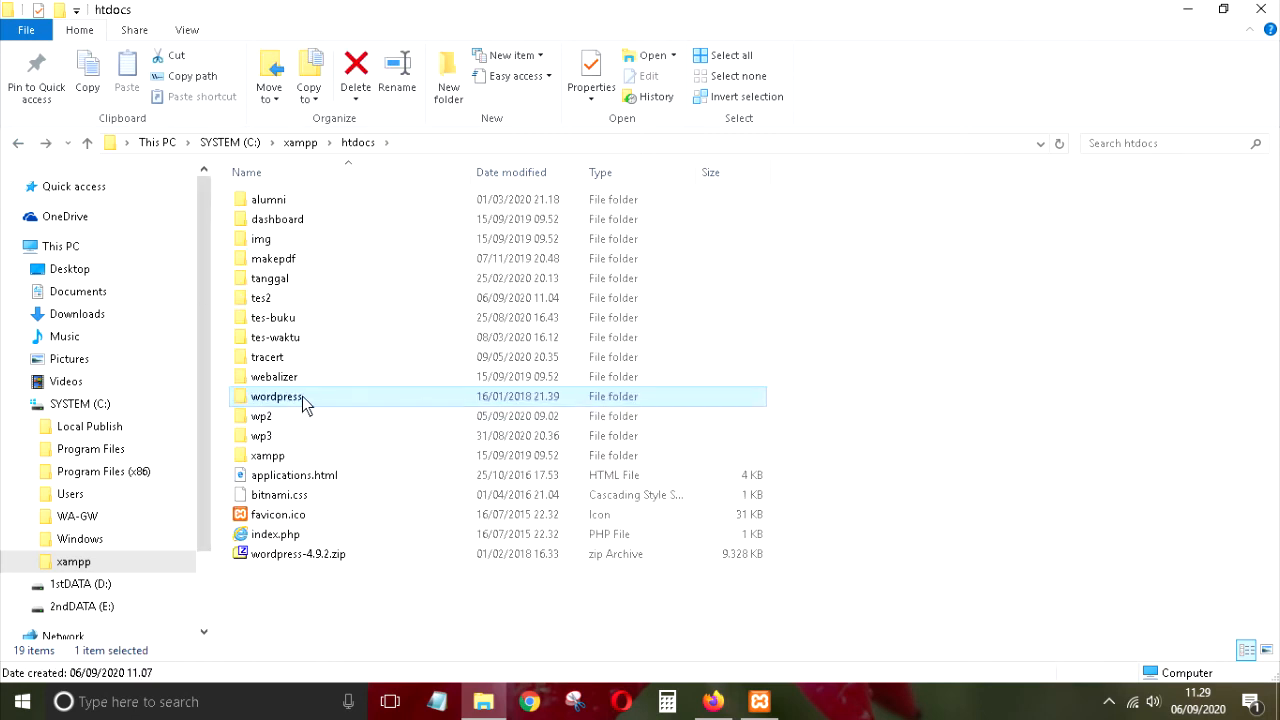
pyautogui.doubleClick(285, 400)
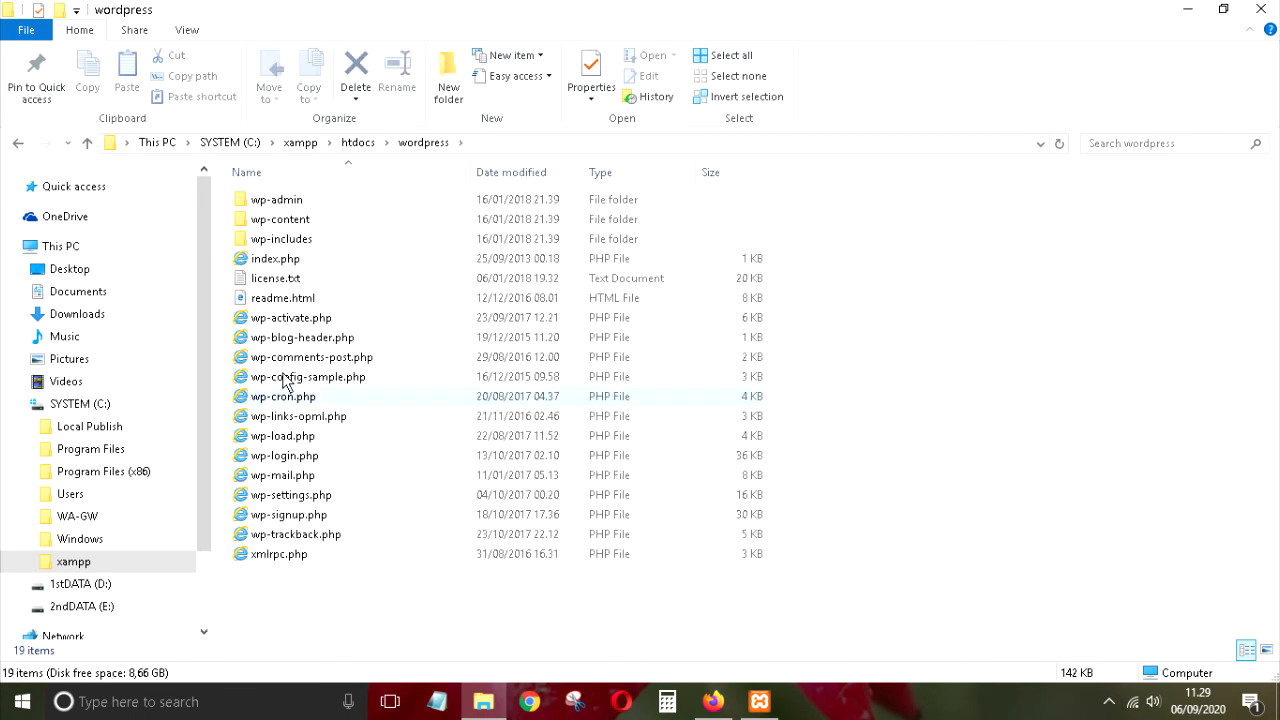
pyautogui.click(17, 146)
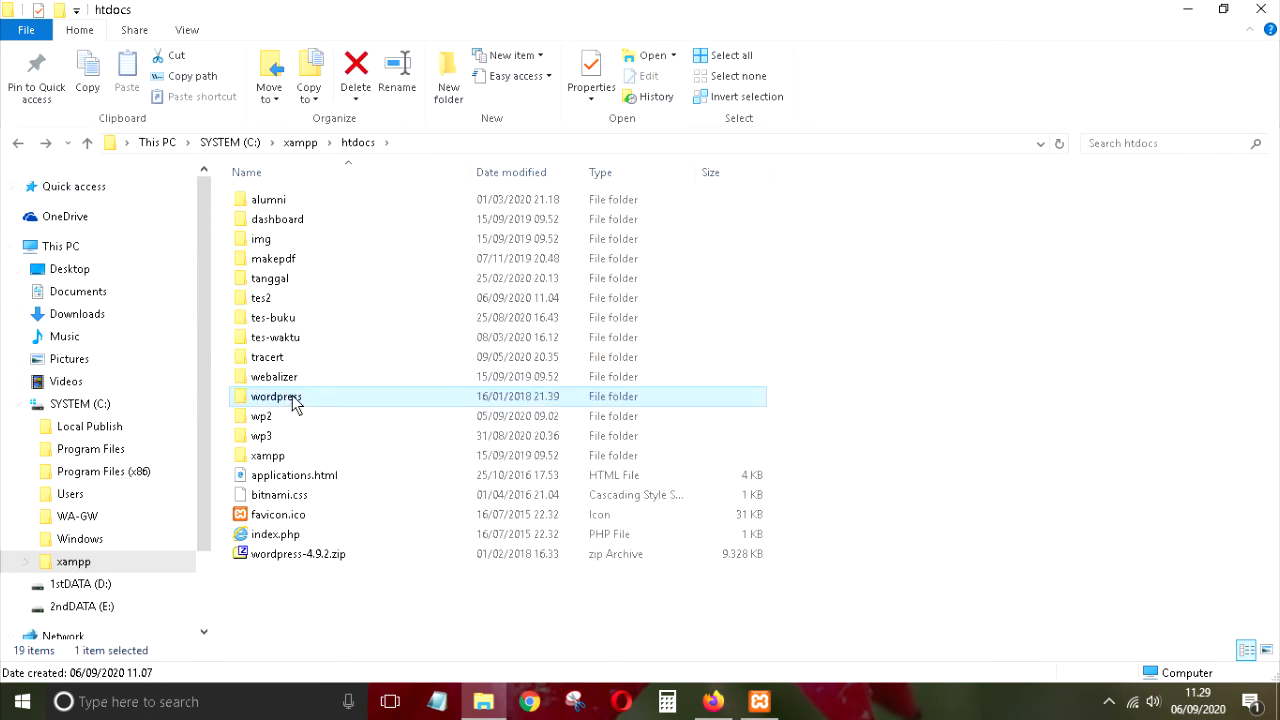
pyautogui.doubleClick(294, 400)
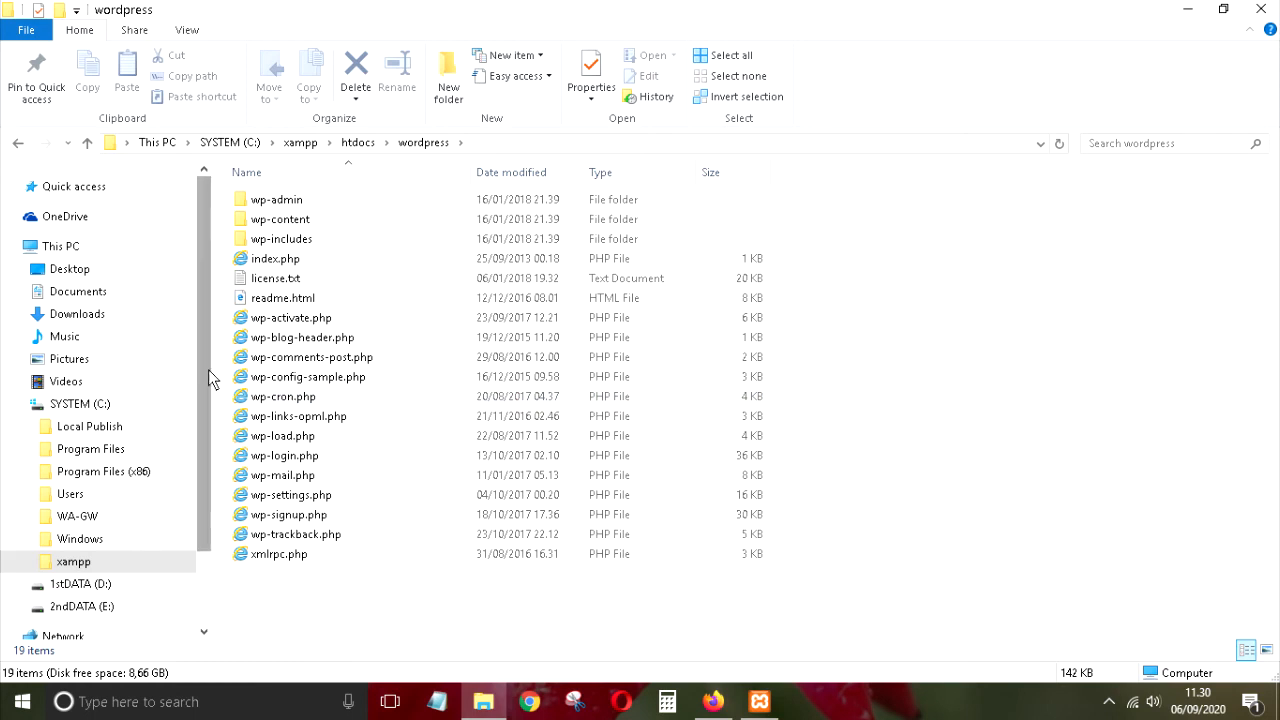
pyautogui.click(19, 144)
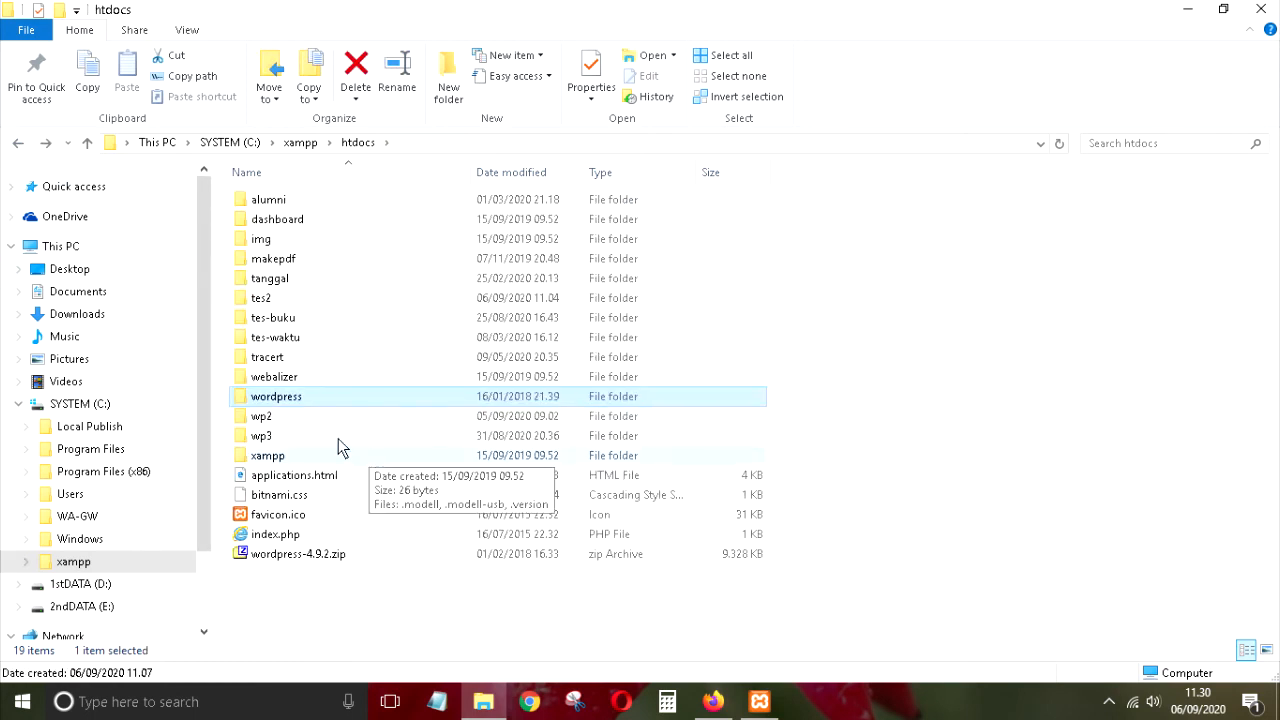
pyautogui.doubleClick(282, 400)
pyautogui.moveTo(878, 201); pyautogui.dragTo(276, 594)
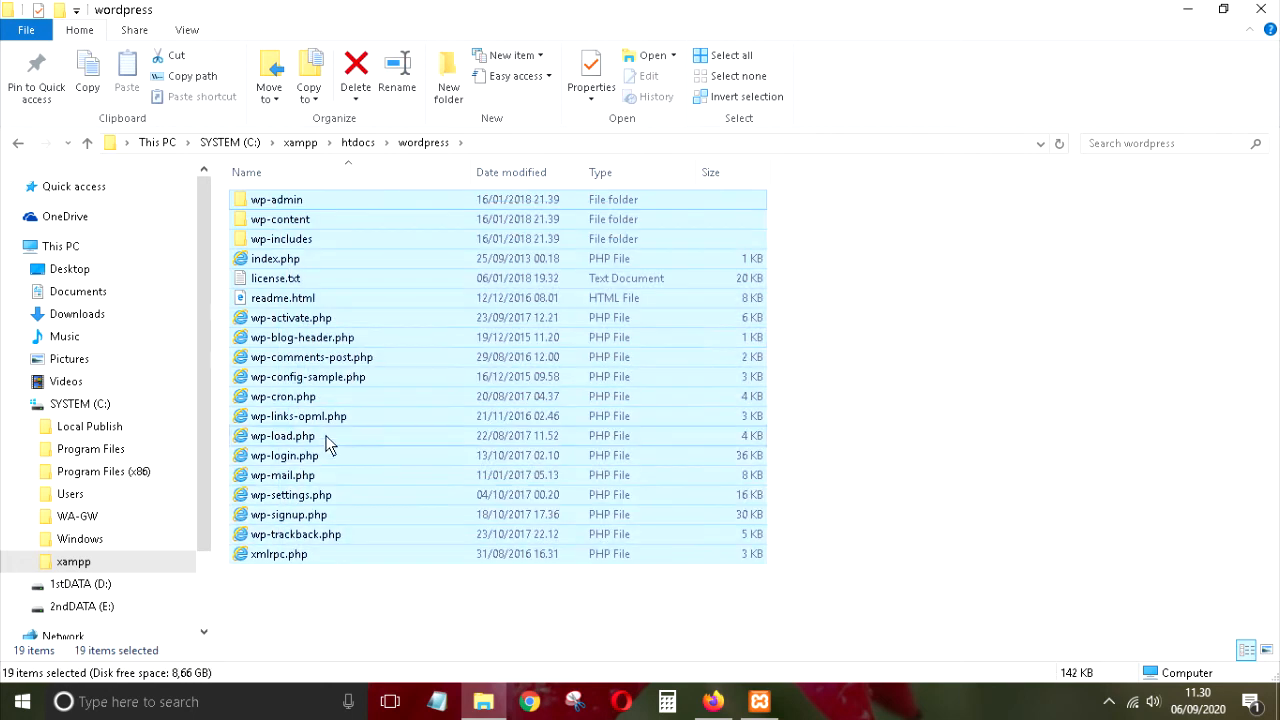
pyautogui.click(17, 143)
pyautogui.doubleClick(265, 396)
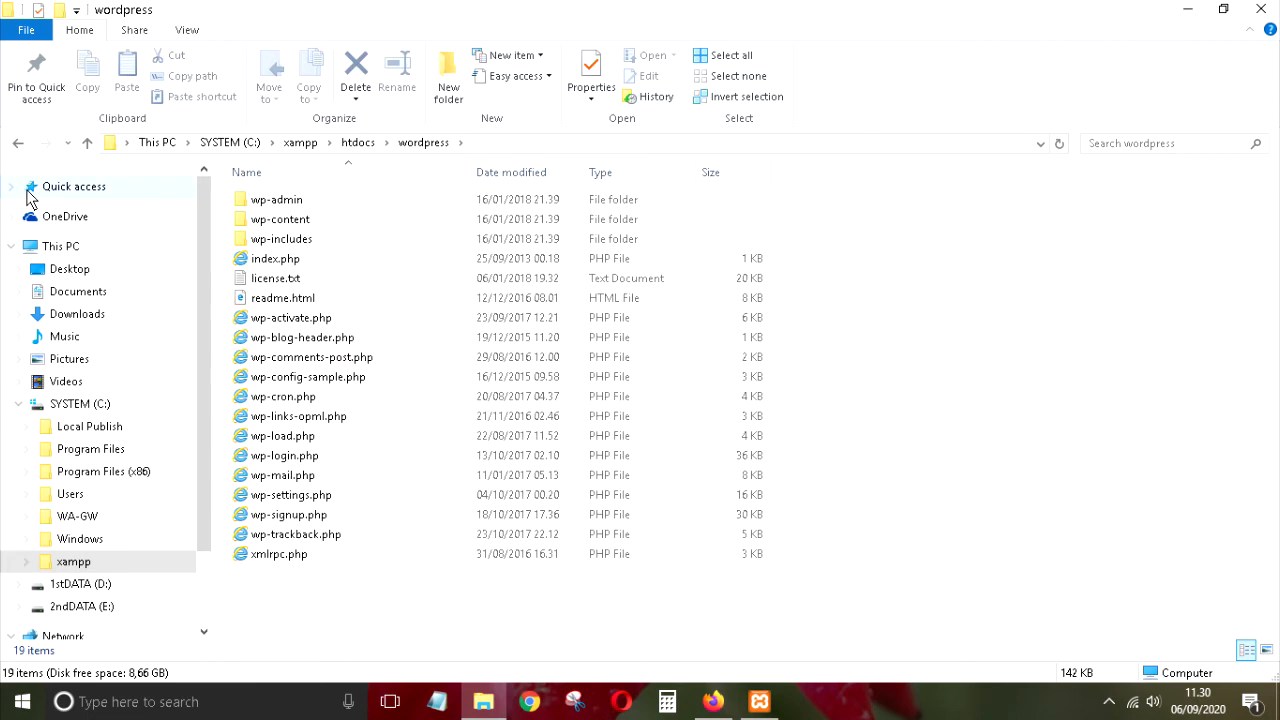
pyautogui.click(17, 143)
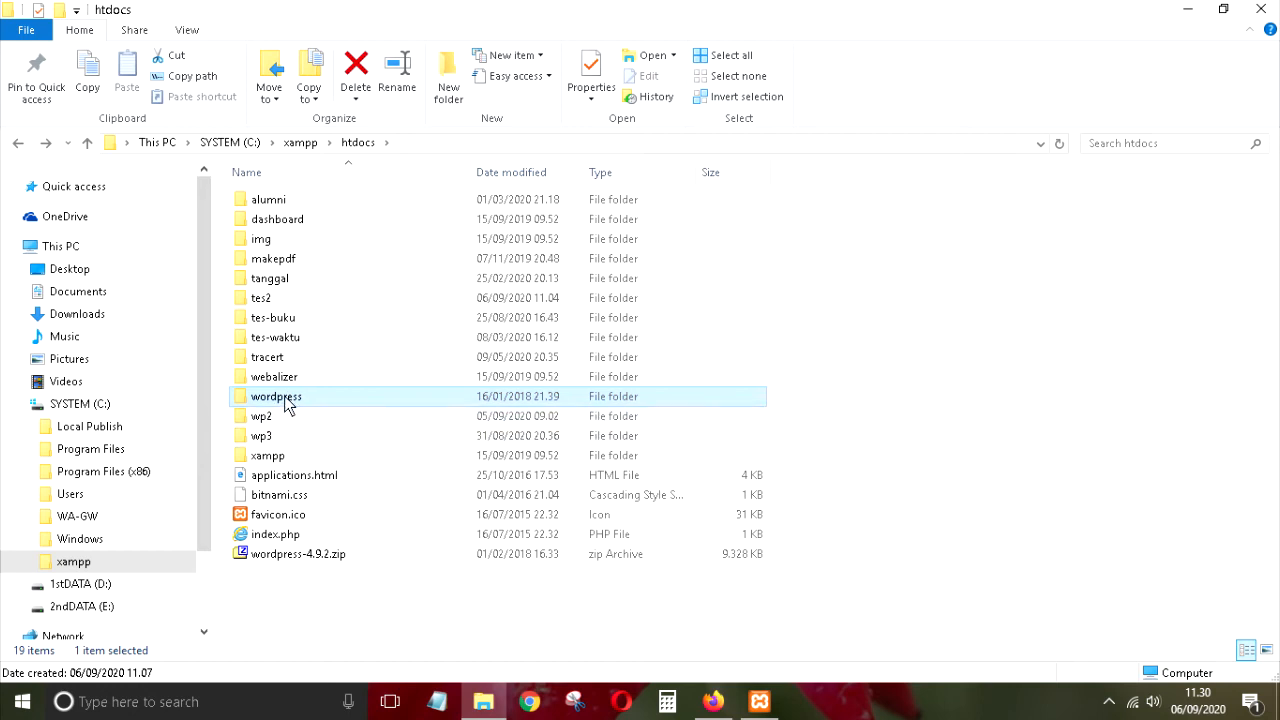
pyautogui.moveTo(285, 399)
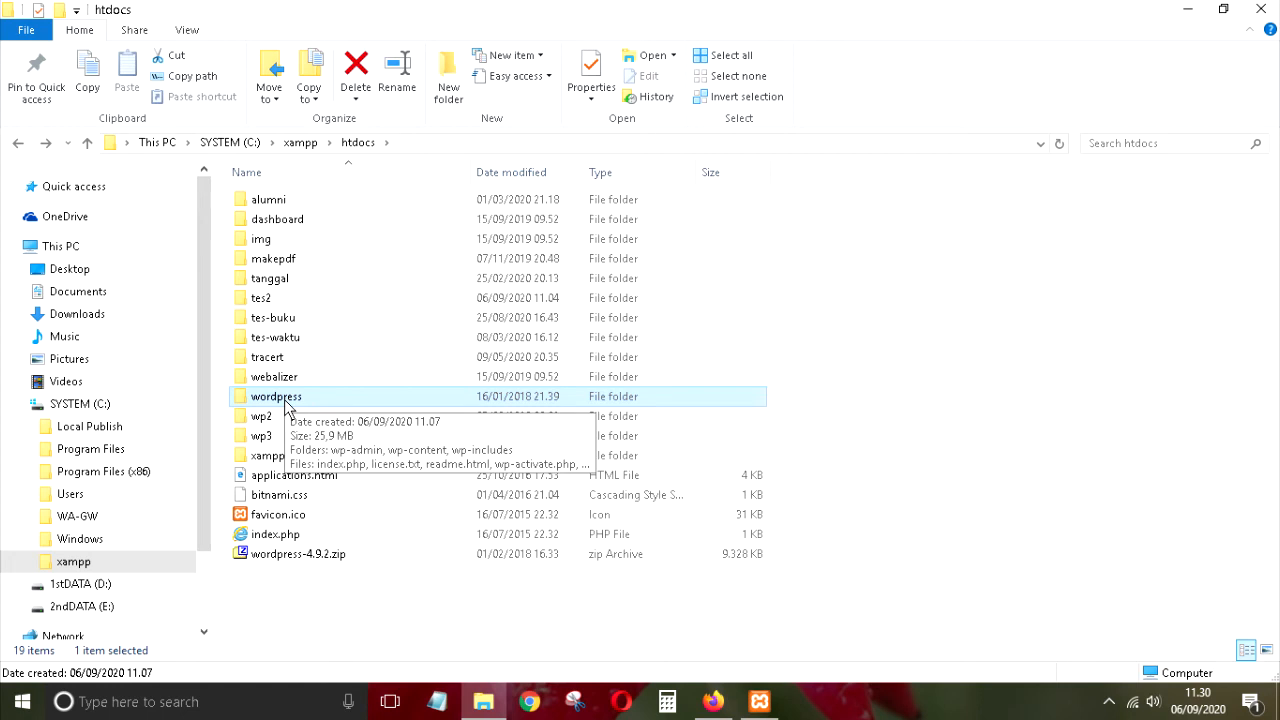
# Step: Rename the htdocs wordpress folder to 'ujian2' and select it
pyautogui.rightClick(285, 400)
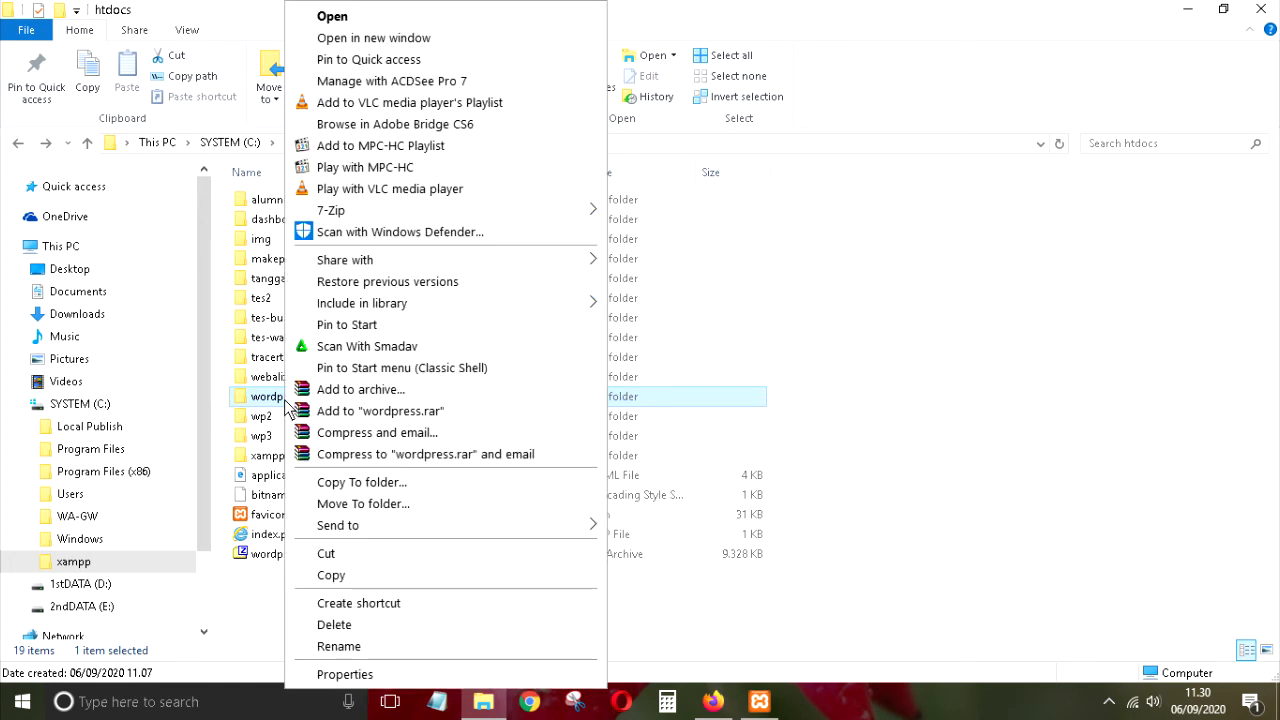
pyautogui.click(373, 640)
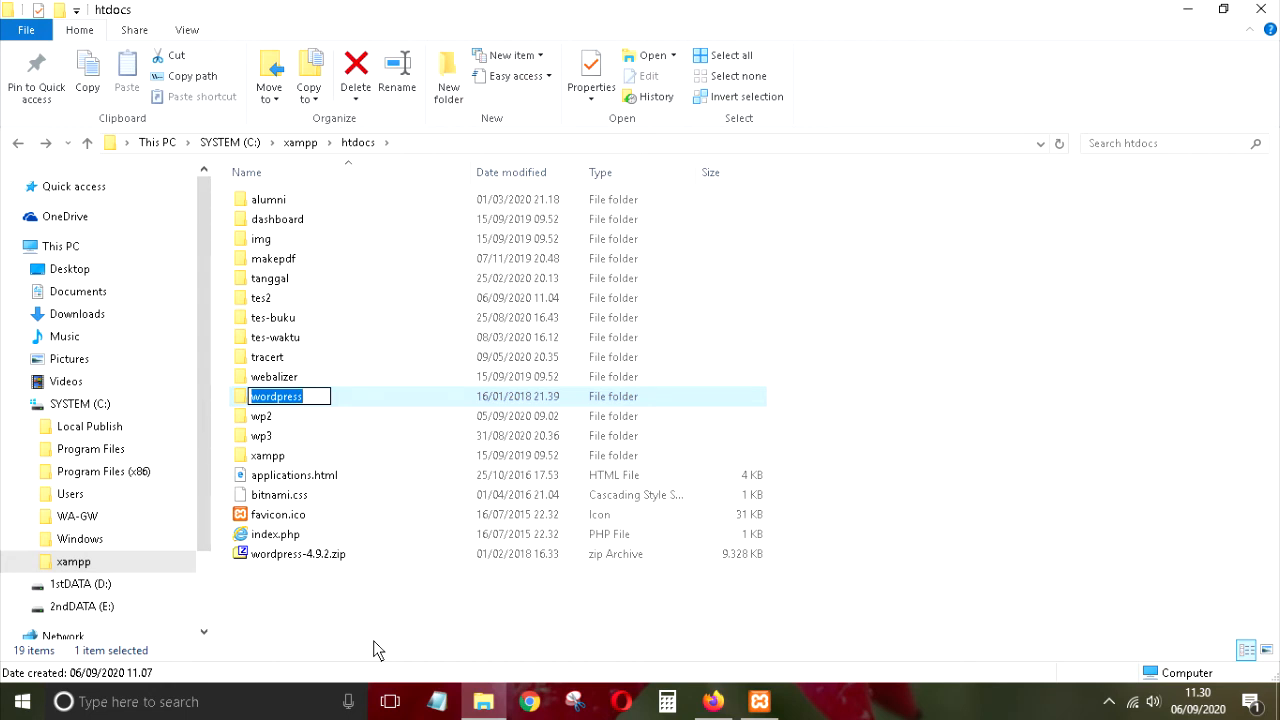
pyautogui.write('u')
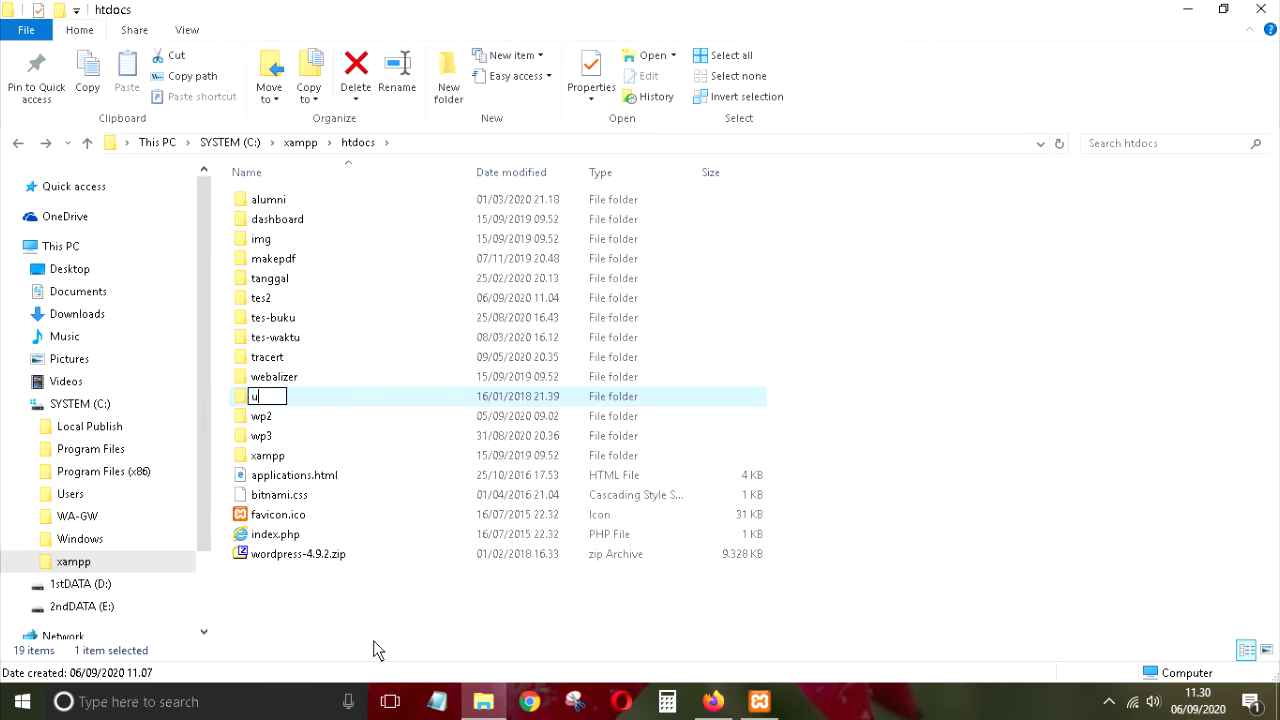
pyautogui.write('jian2')
pyautogui.click(335, 609)
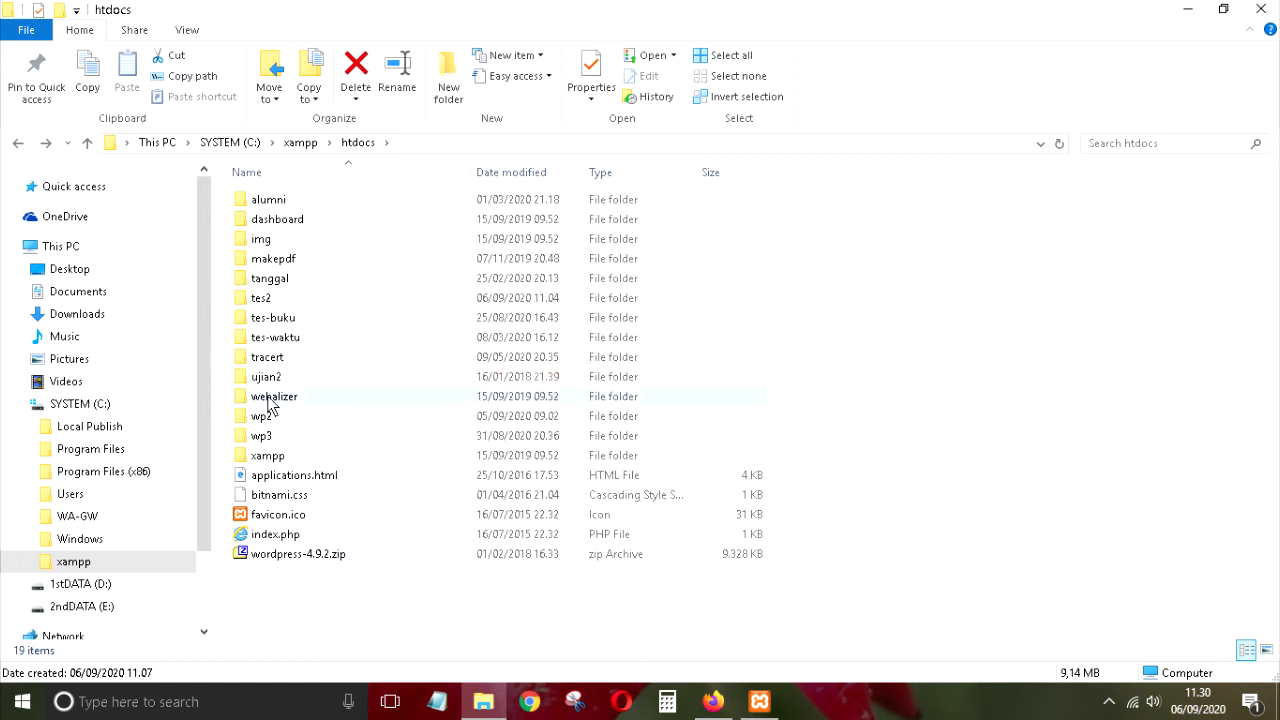
pyautogui.click(275, 380)
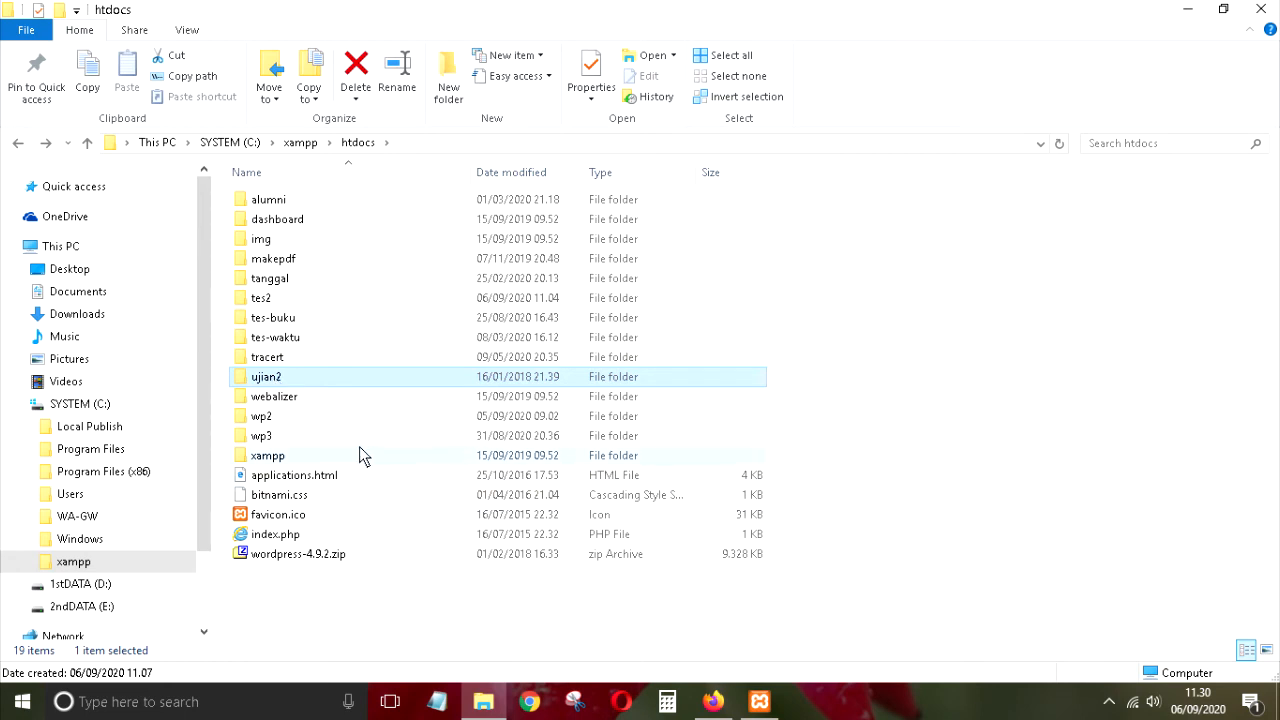
# Step: Point Firefox at localhost/ujian2 instead of the XAMPP dashboard and load it
pyautogui.click(713, 701)
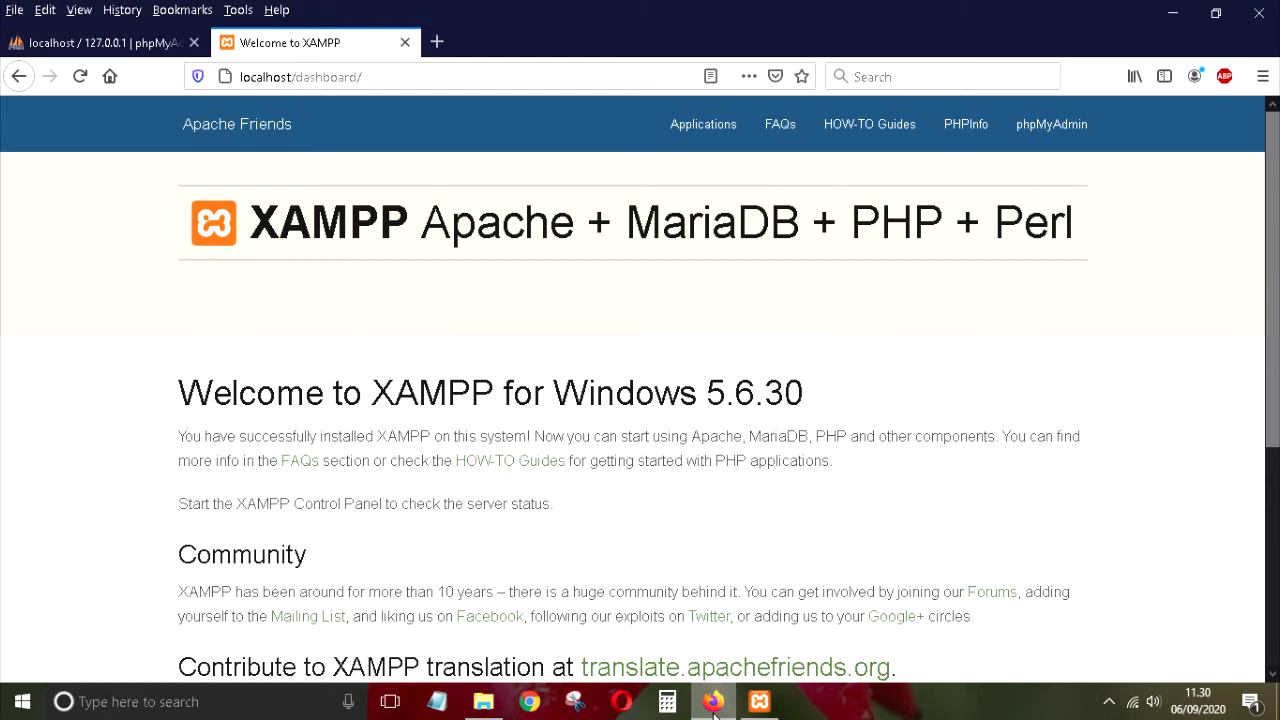
pyautogui.moveTo(296, 77); pyautogui.dragTo(410, 100)
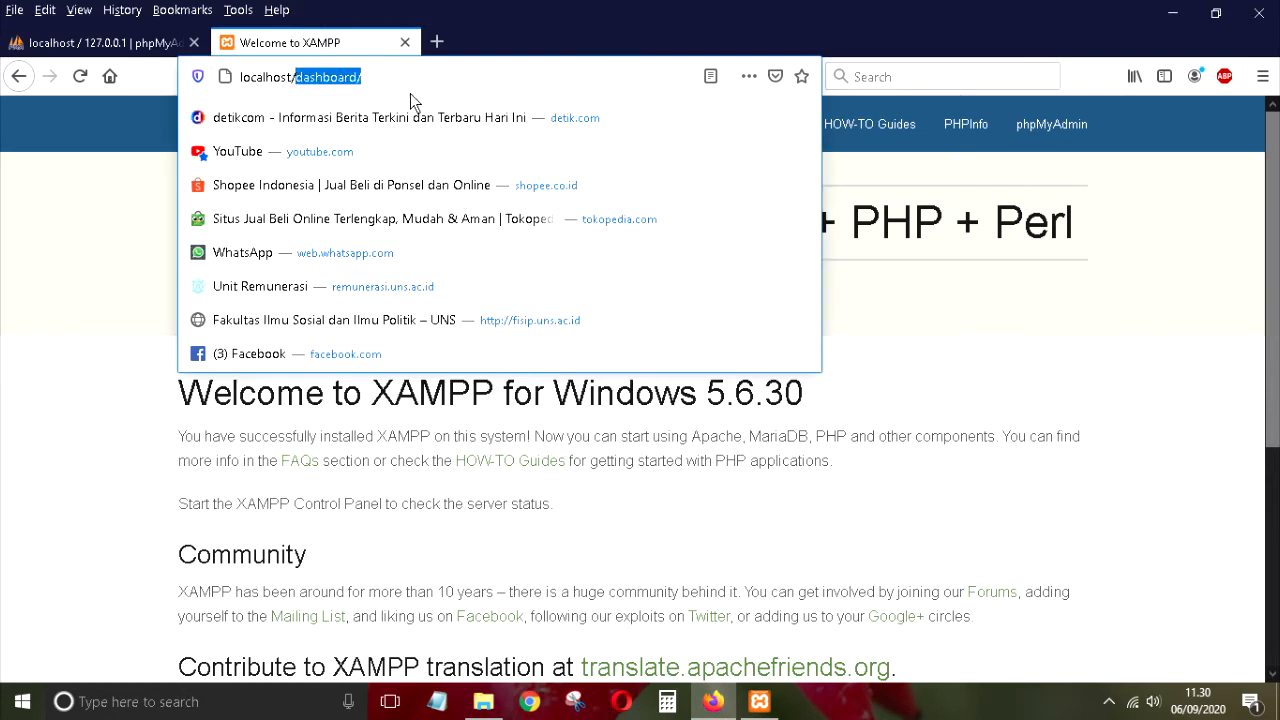
pyautogui.write('ujia')
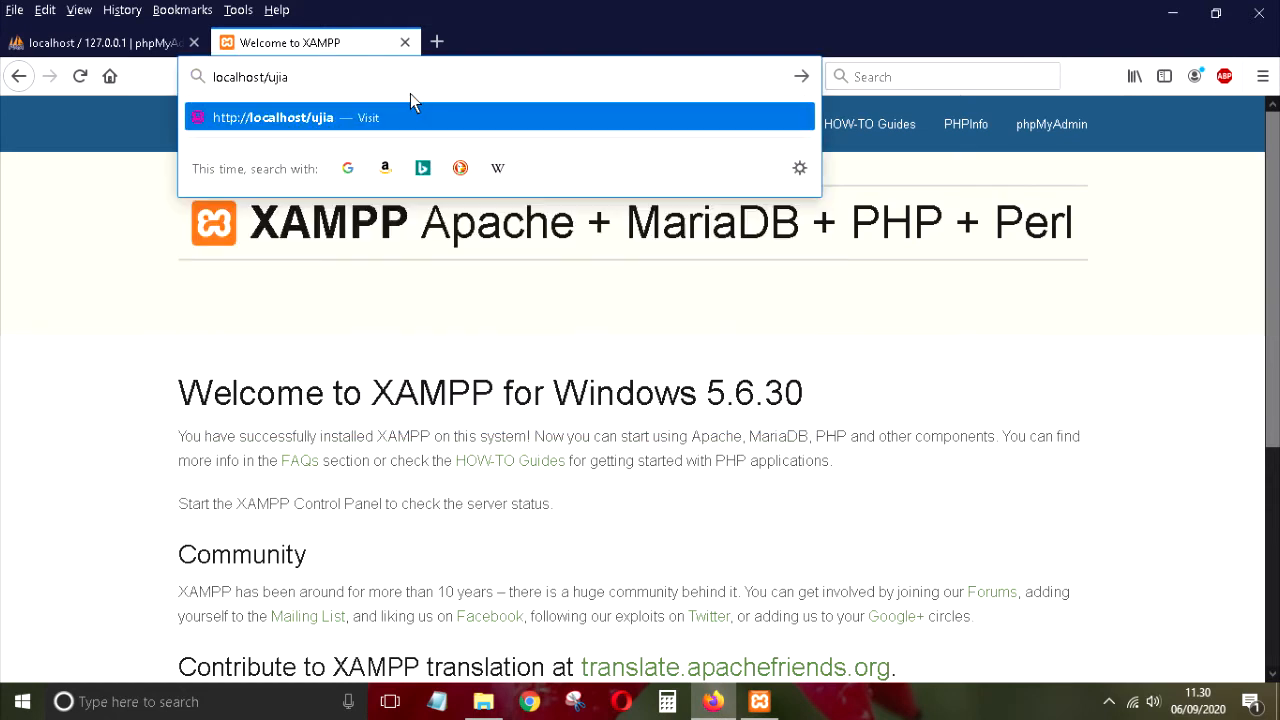
pyautogui.write('n2')
pyautogui.click(486, 703)
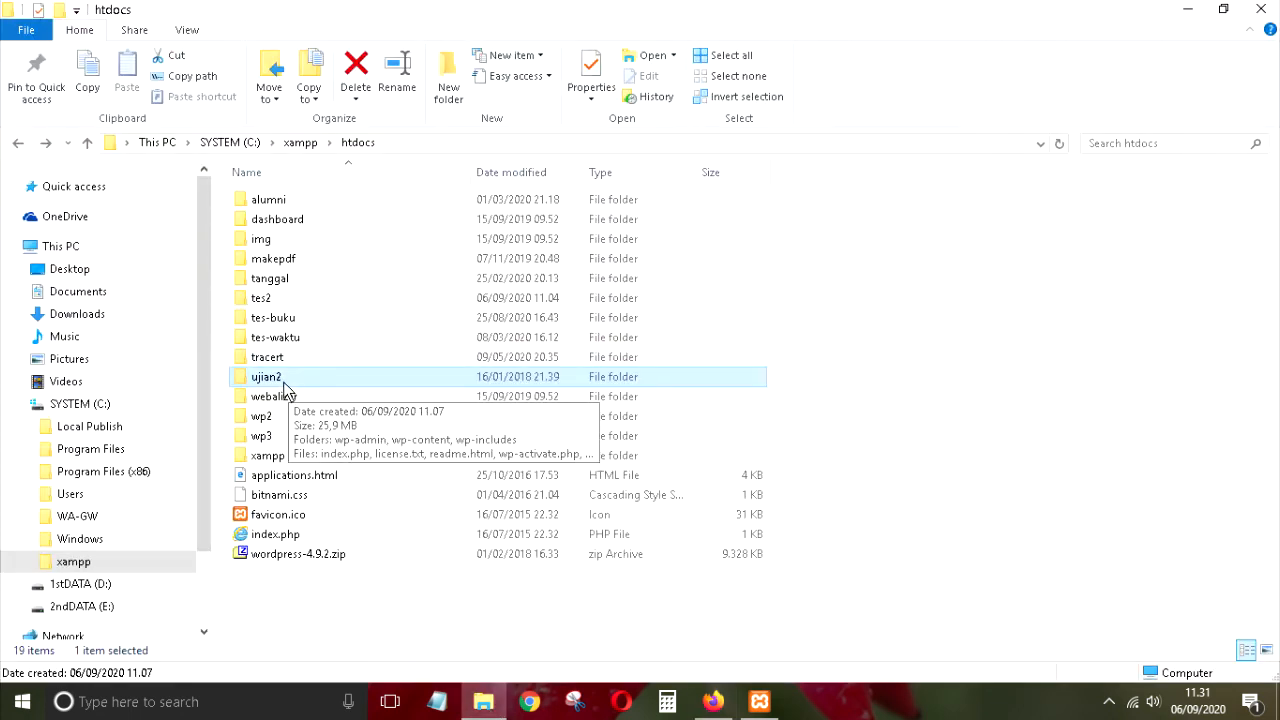
pyautogui.moveTo(752, 705)
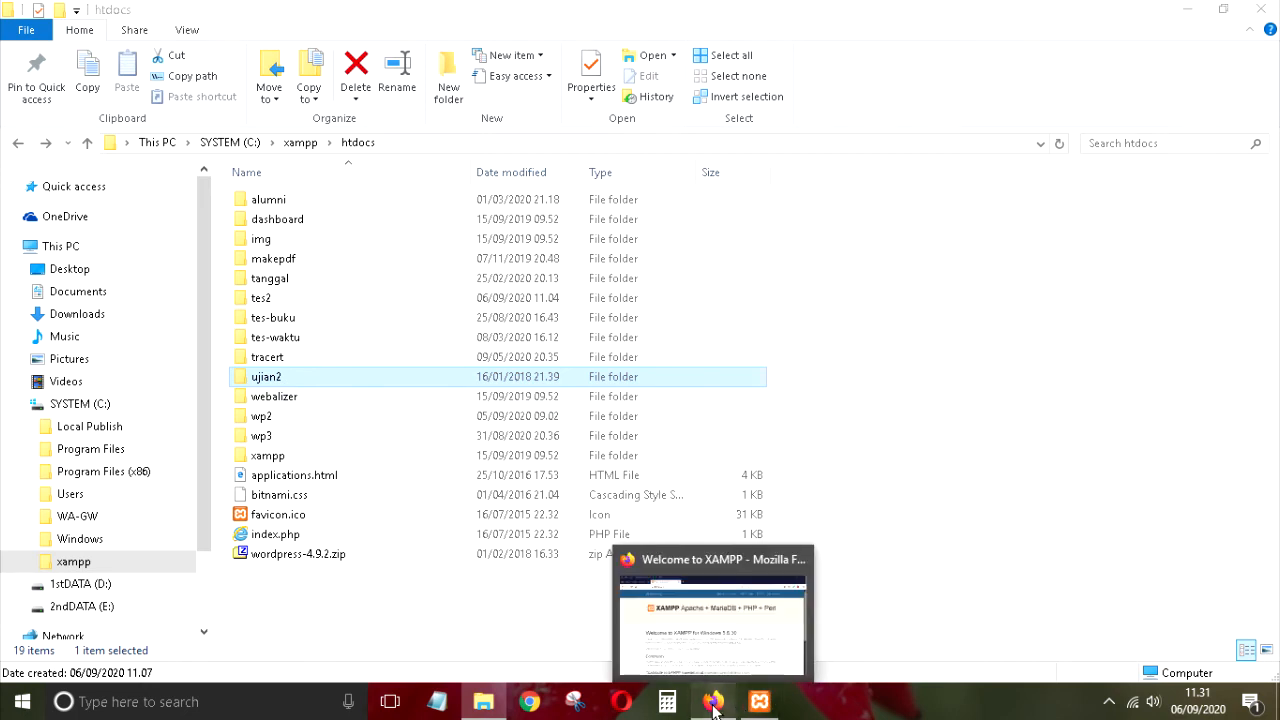
pyautogui.click(713, 705)
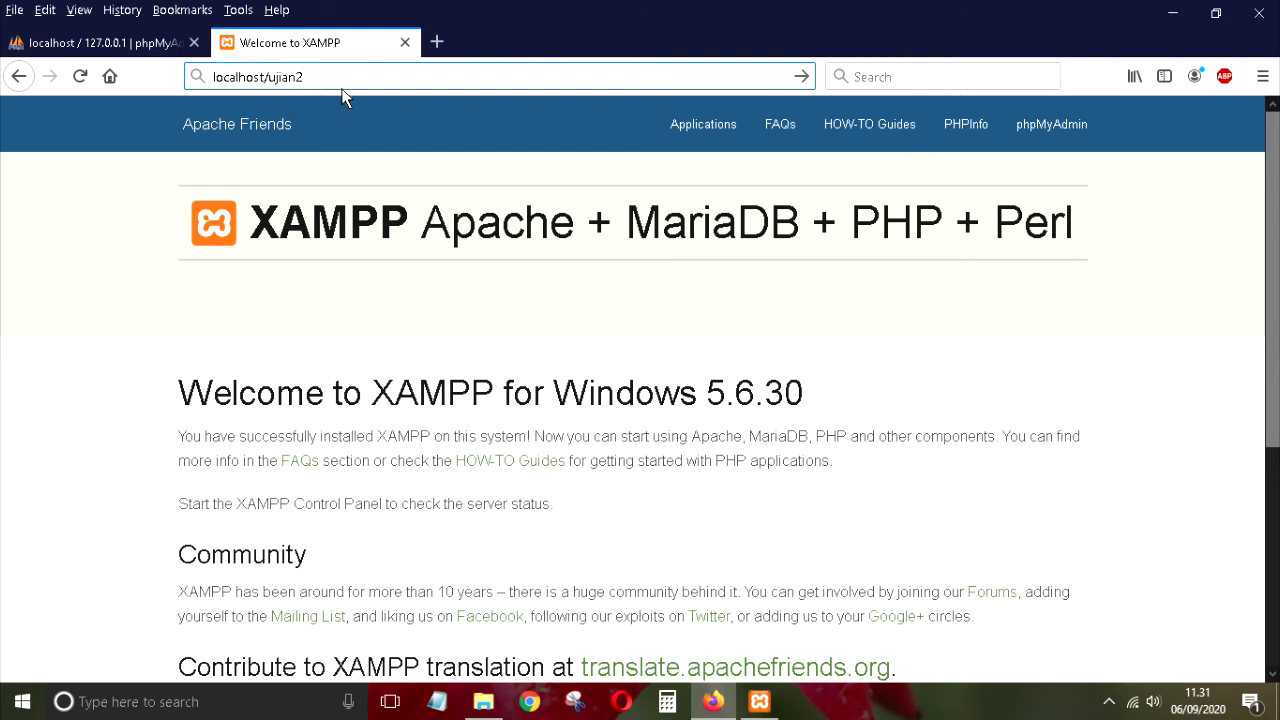
pyautogui.press('Return')
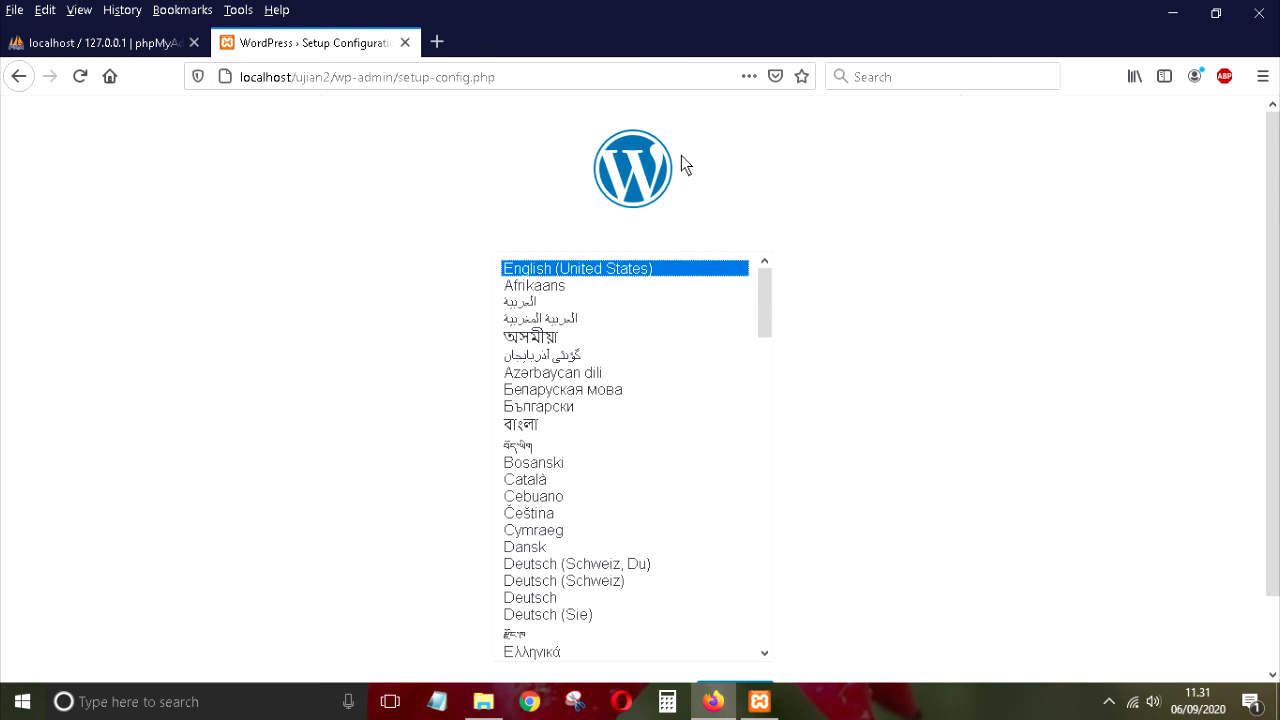
# Step: Pick Bahasa Indonesia as the WordPress setup language and continue to the welcome page
pyautogui.moveTo(769, 287); pyautogui.dragTo(750, 416)
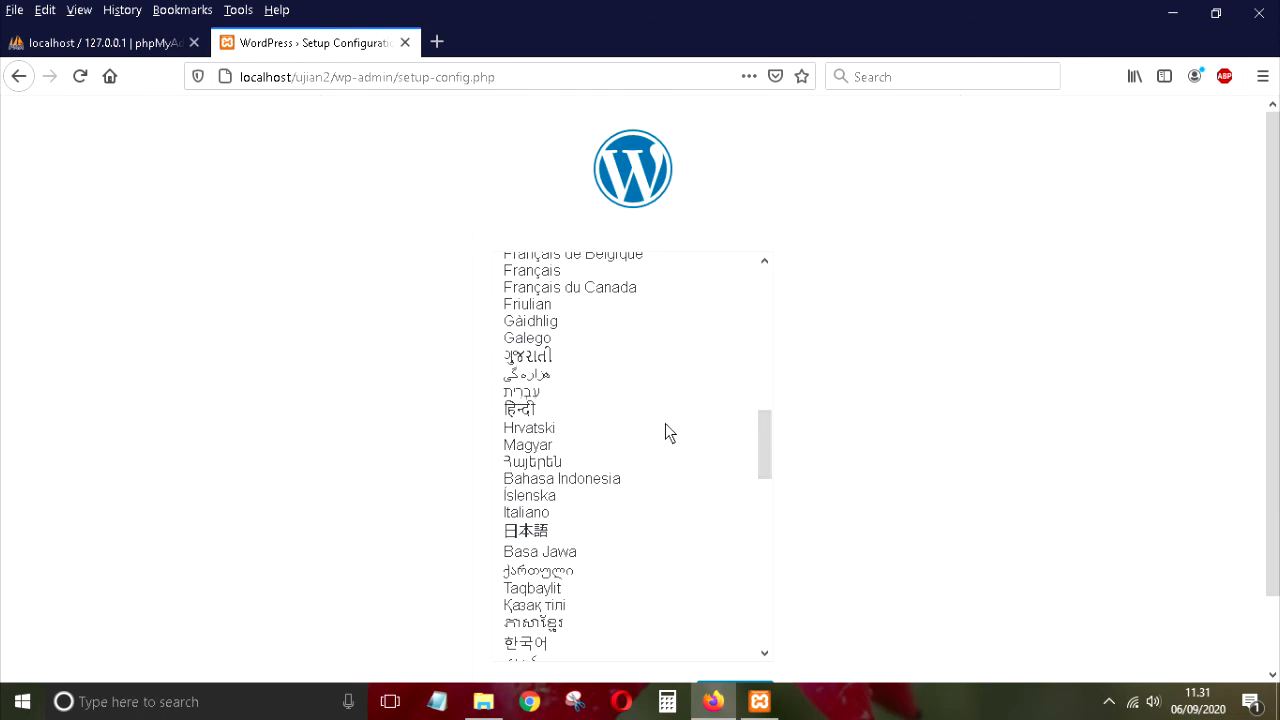
pyautogui.click(577, 482)
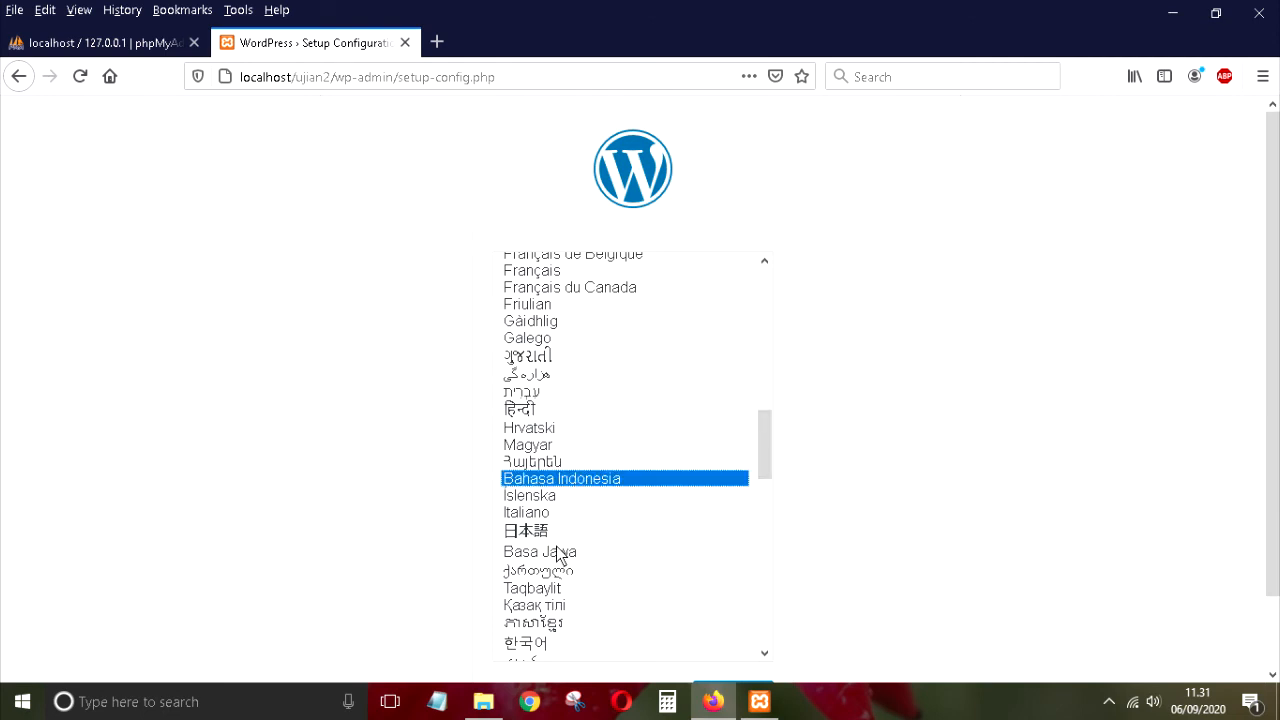
pyautogui.click(558, 551)
pyautogui.click(576, 480)
pyautogui.moveTo(1270, 318); pyautogui.dragTo(1271, 424)
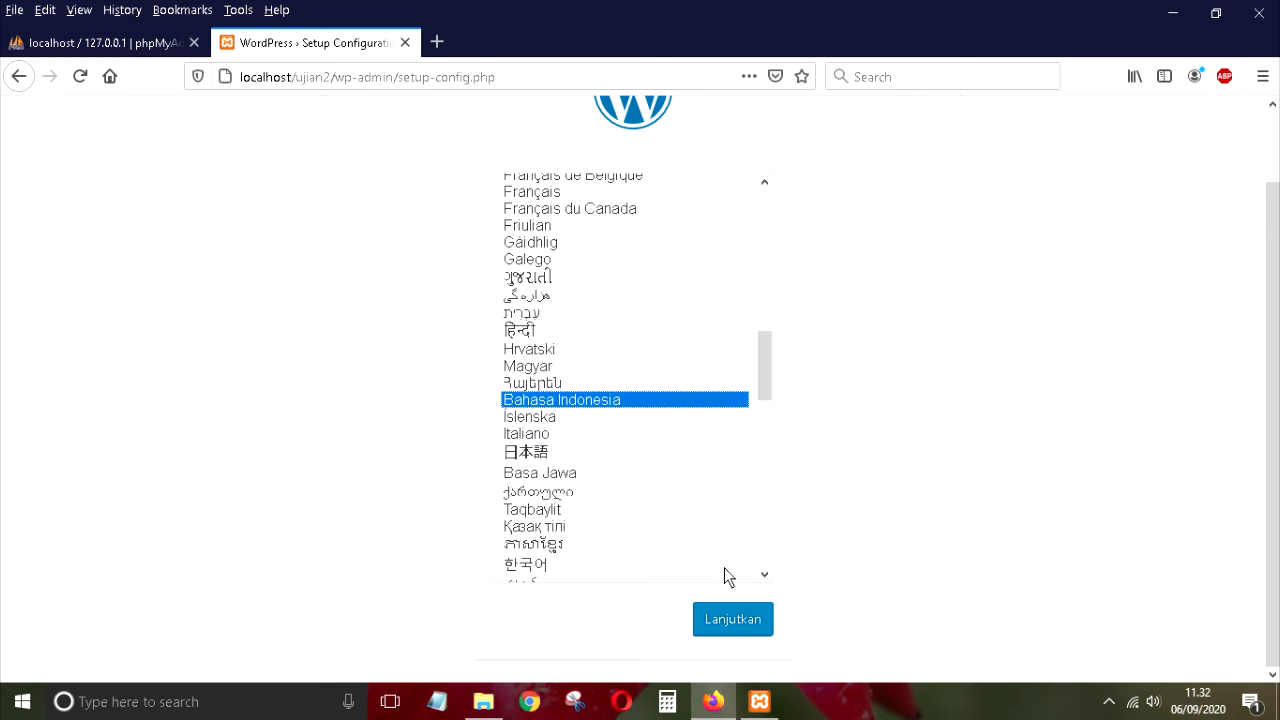
pyautogui.click(736, 621)
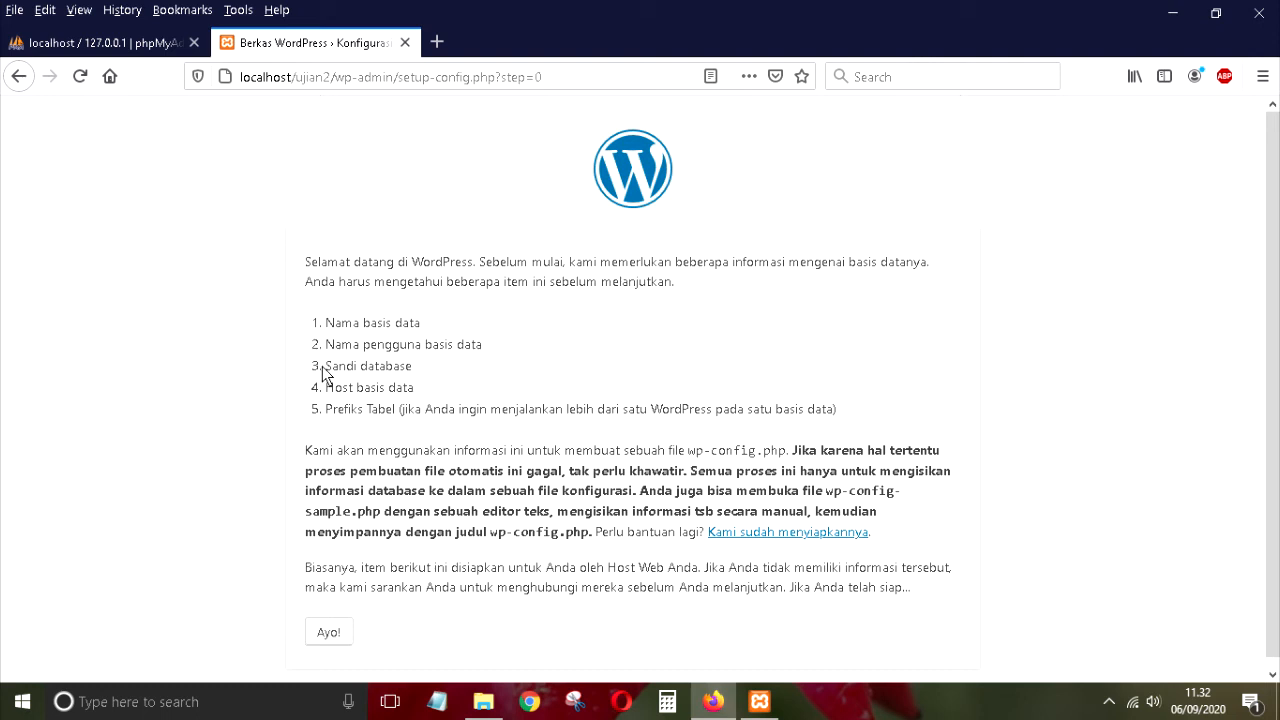
# Step: Go on to the database connection form and clear the default 'wordpress' database name
pyautogui.moveTo(327, 369); pyautogui.dragTo(423, 369)
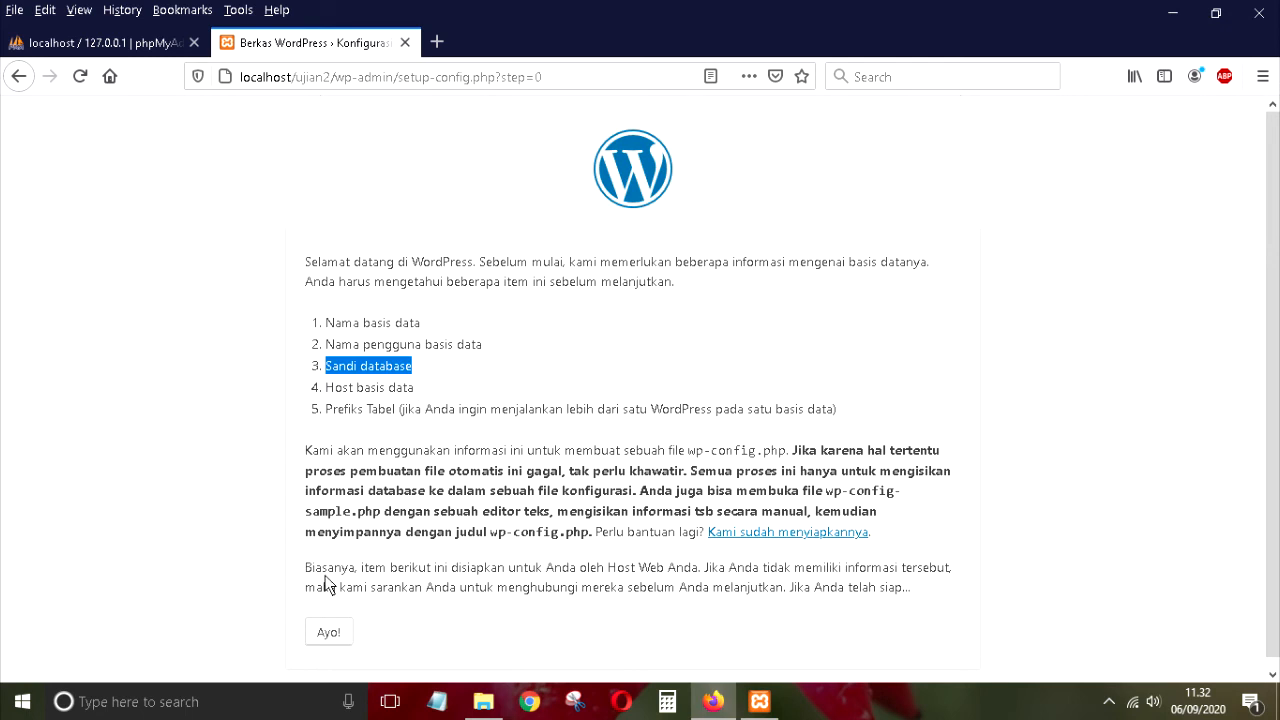
pyautogui.click(336, 634)
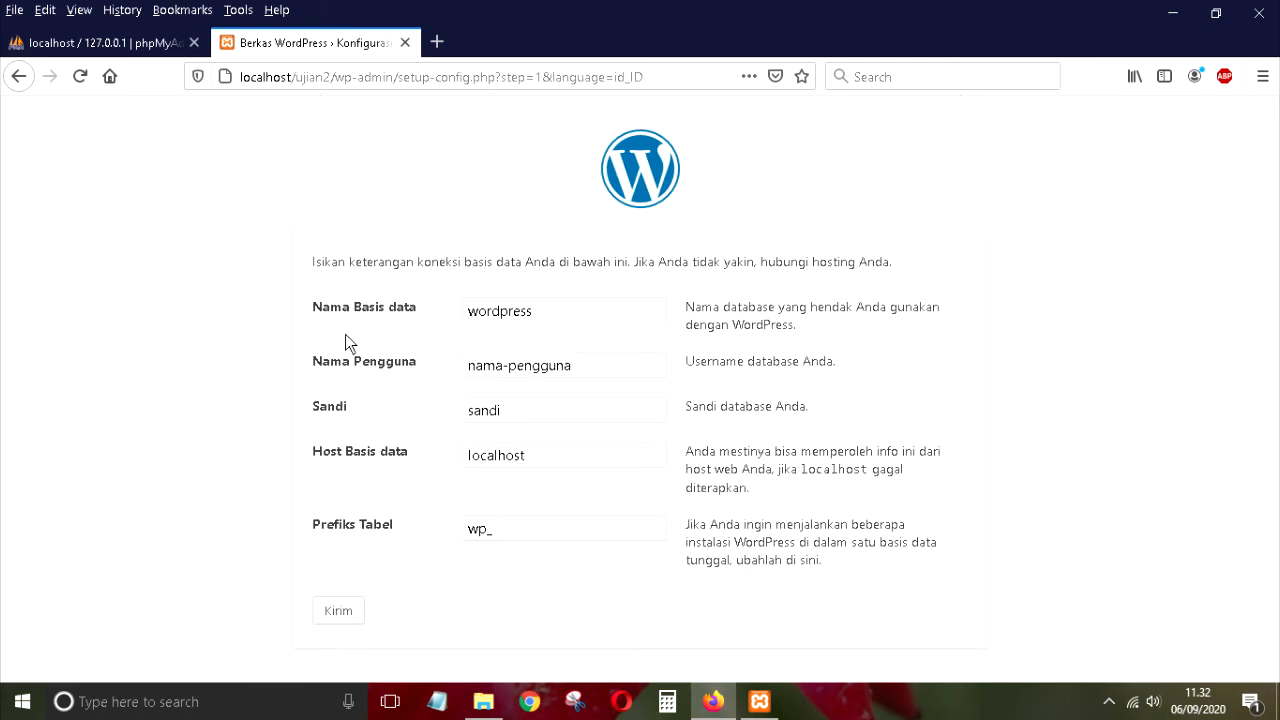
pyautogui.moveTo(540, 311); pyautogui.dragTo(460, 337)
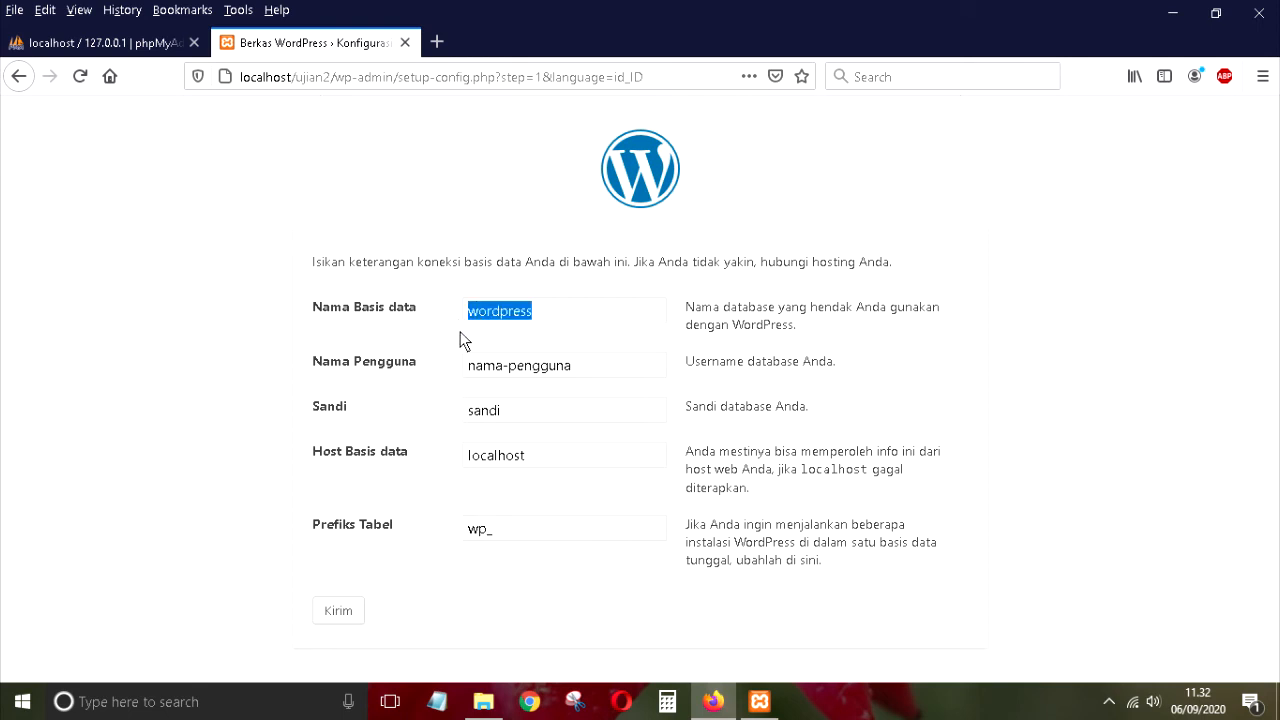
pyautogui.press('BackSpace')
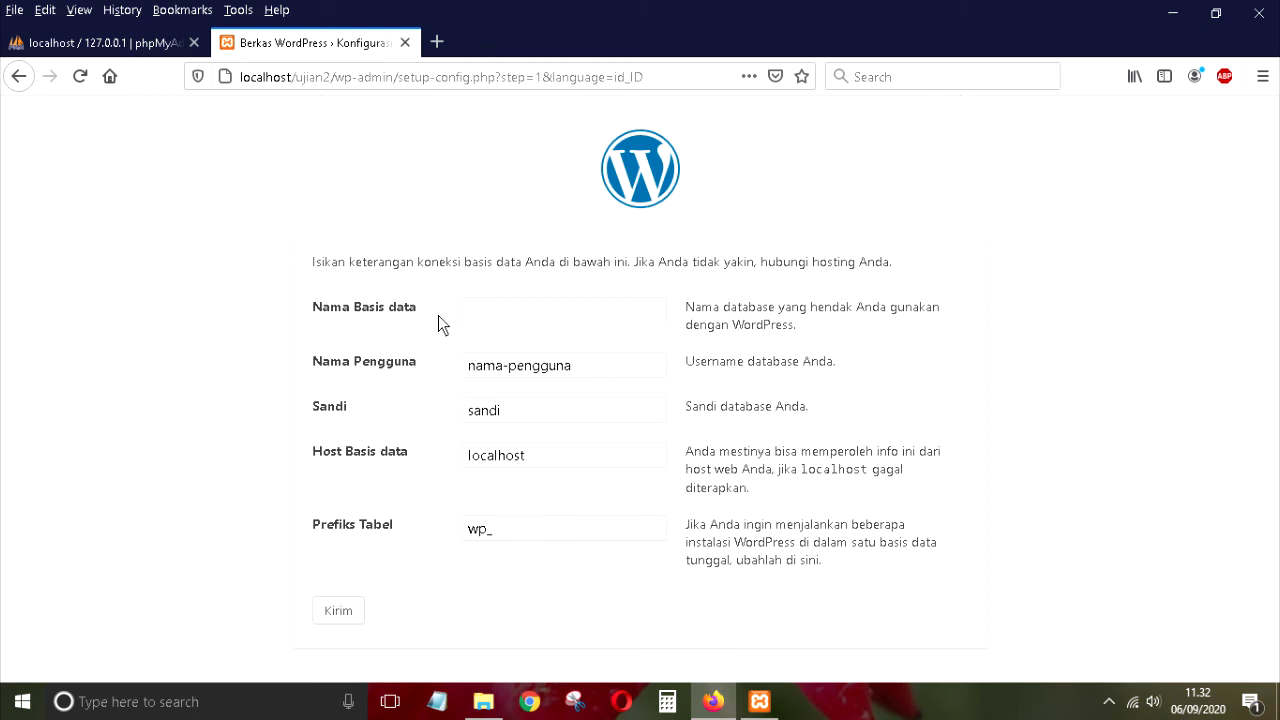
pyautogui.click(152, 45)
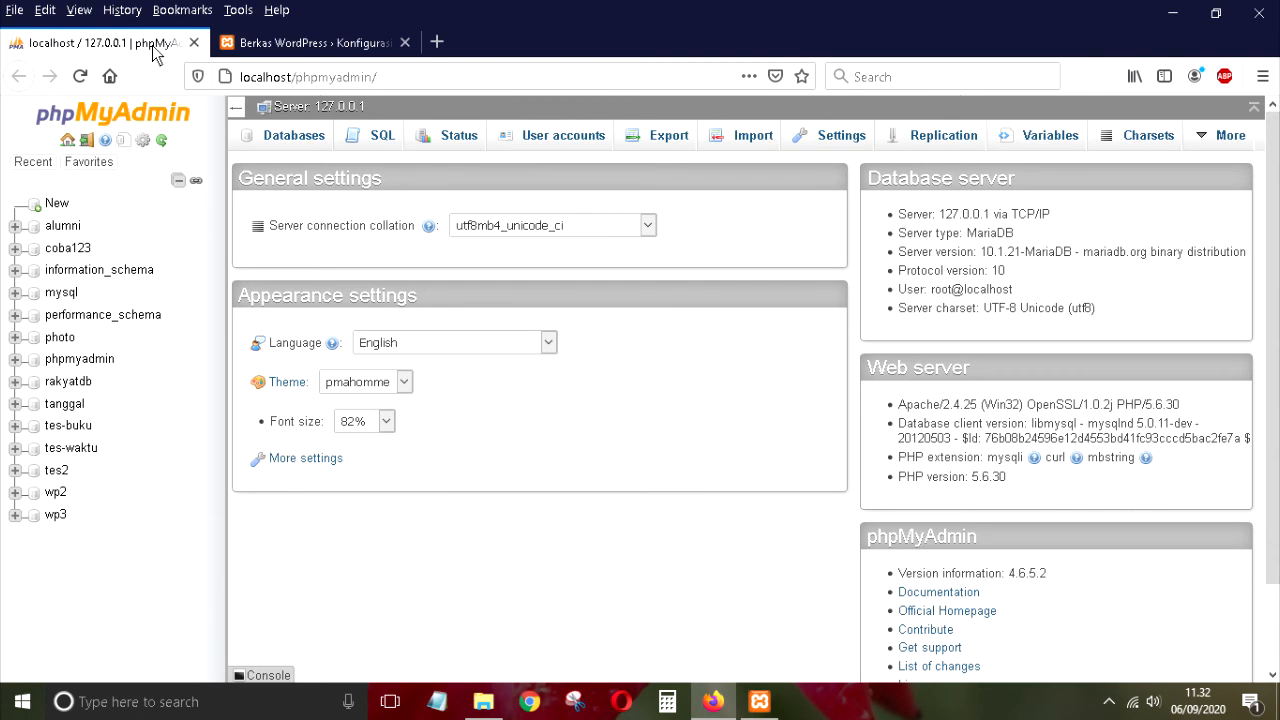
pyautogui.click(245, 45)
pyautogui.click(437, 42)
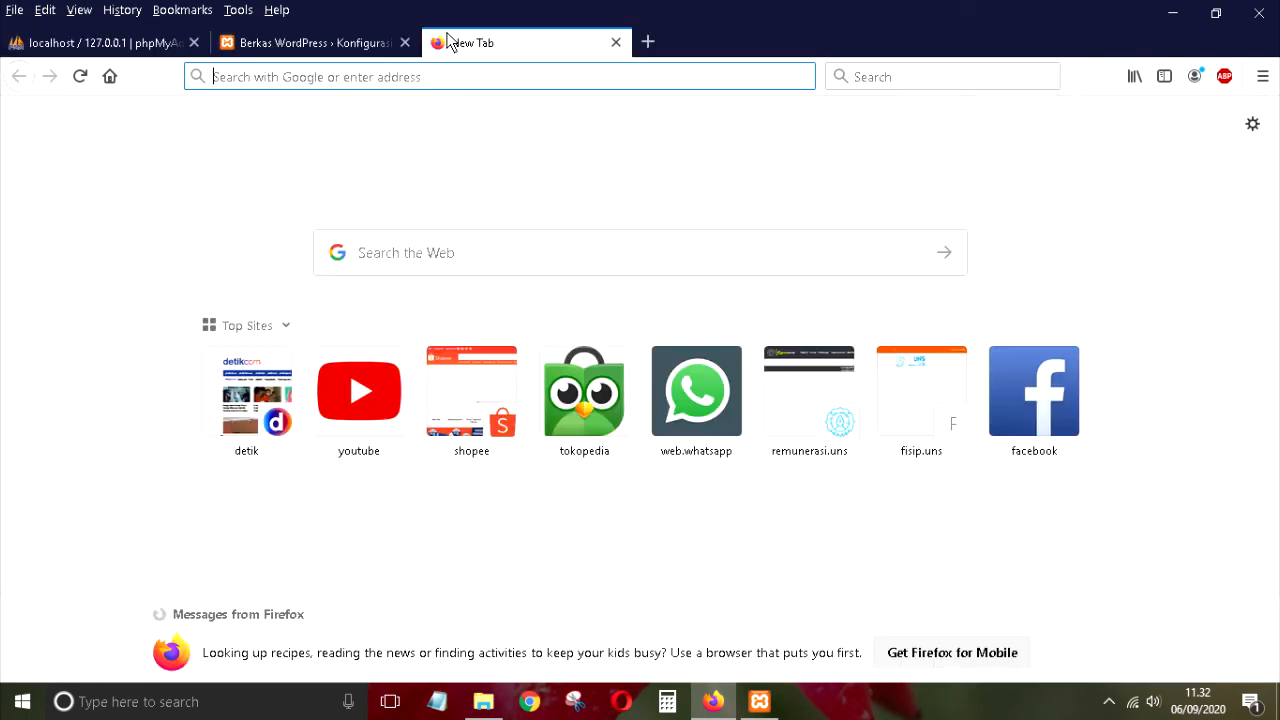
pyautogui.write('localhost/')
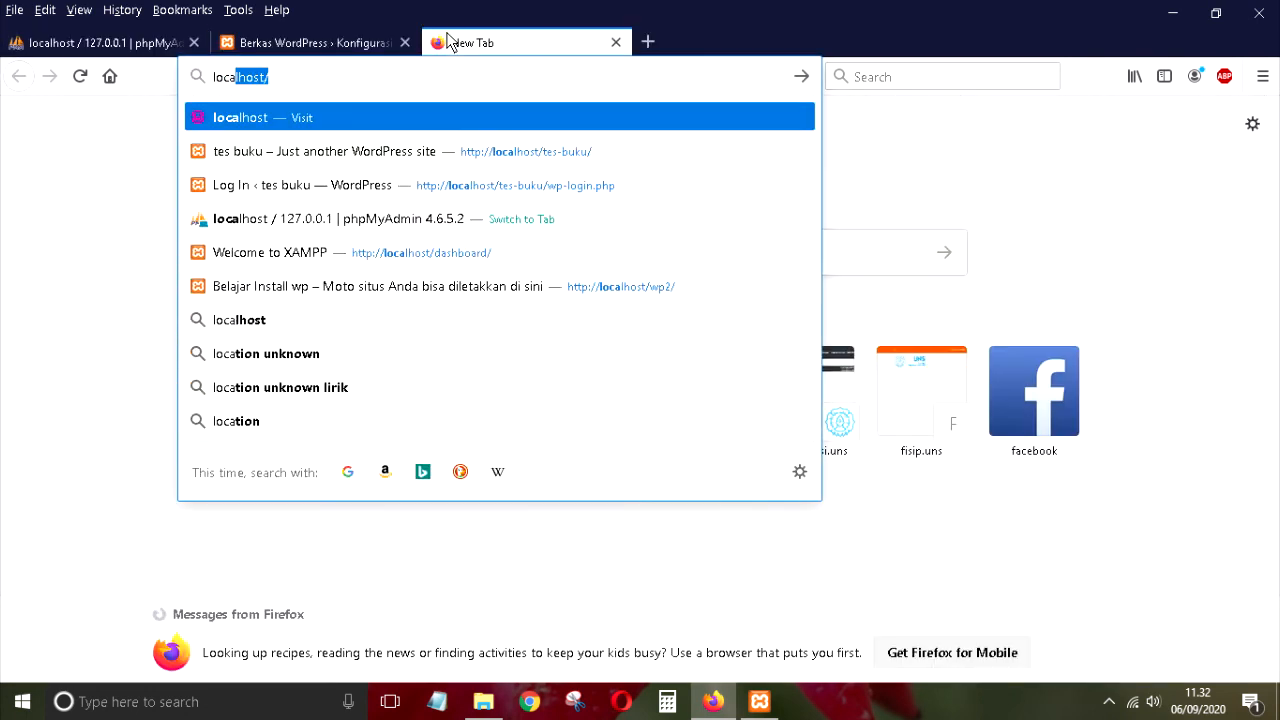
pyautogui.press('Return')
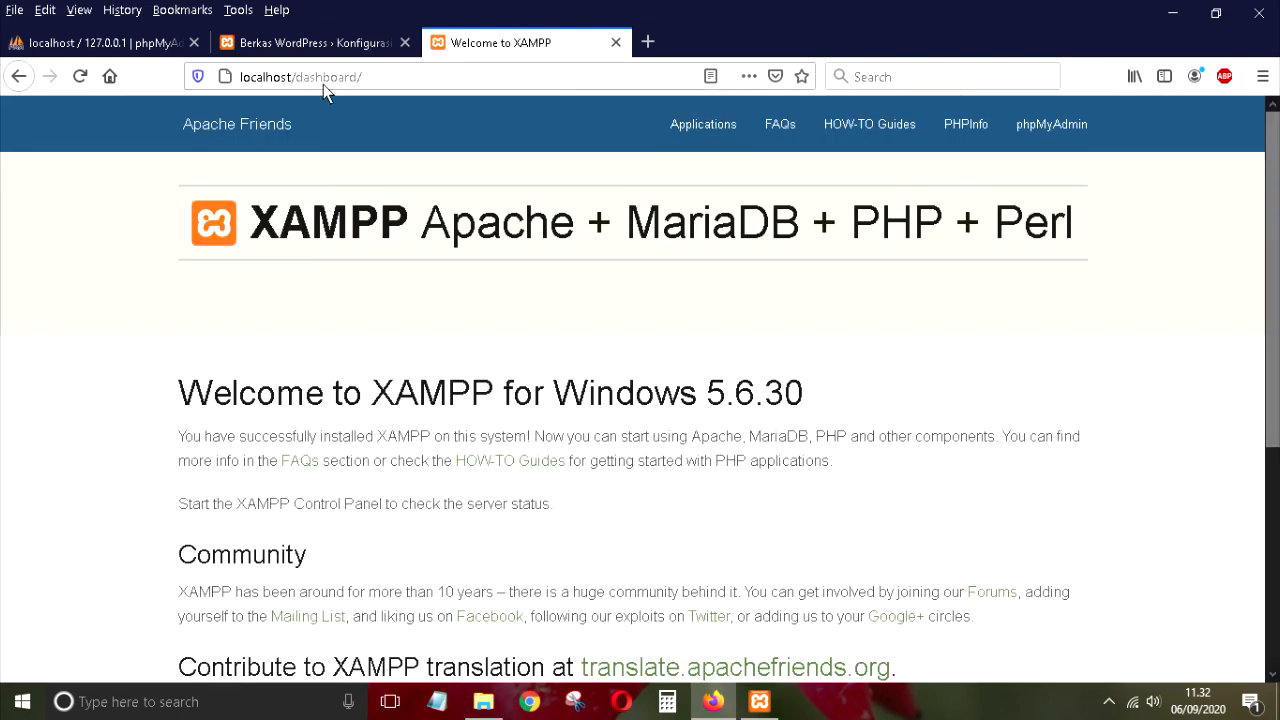
pyautogui.doubleClick(290, 77)
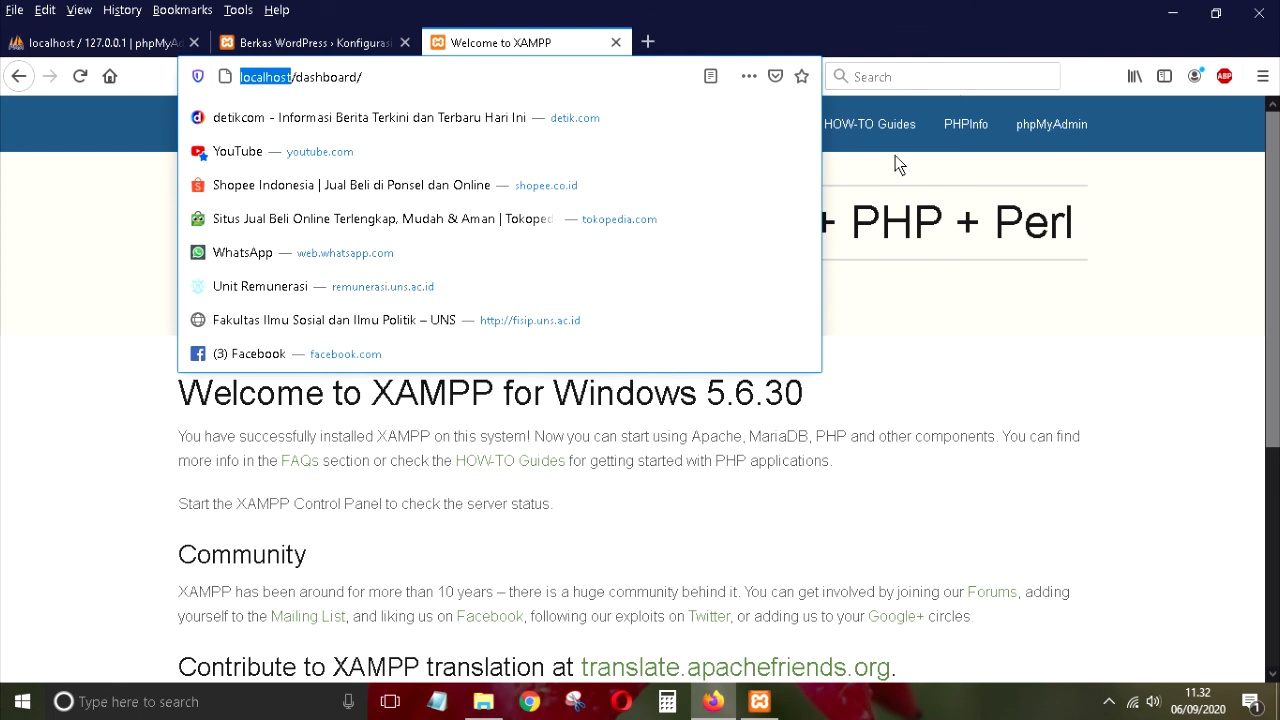
pyautogui.click(1049, 126)
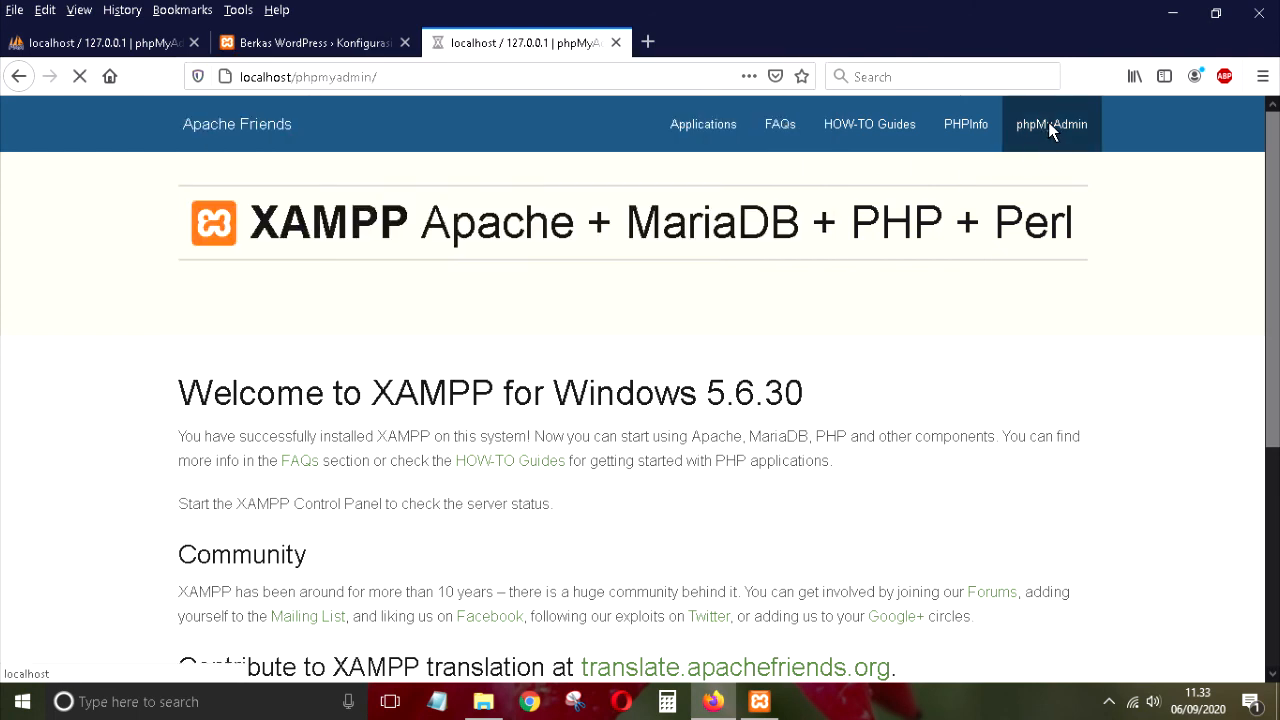
pyautogui.click(123, 44)
pyautogui.click(515, 45)
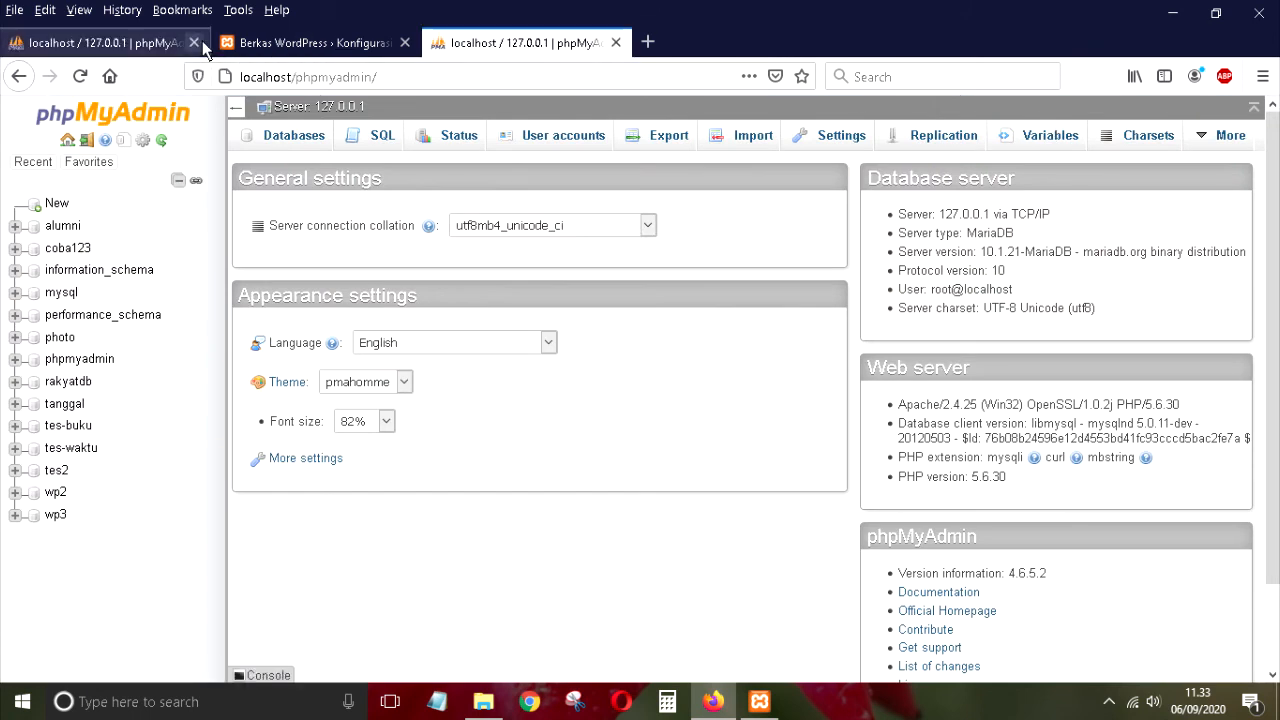
pyautogui.click(616, 42)
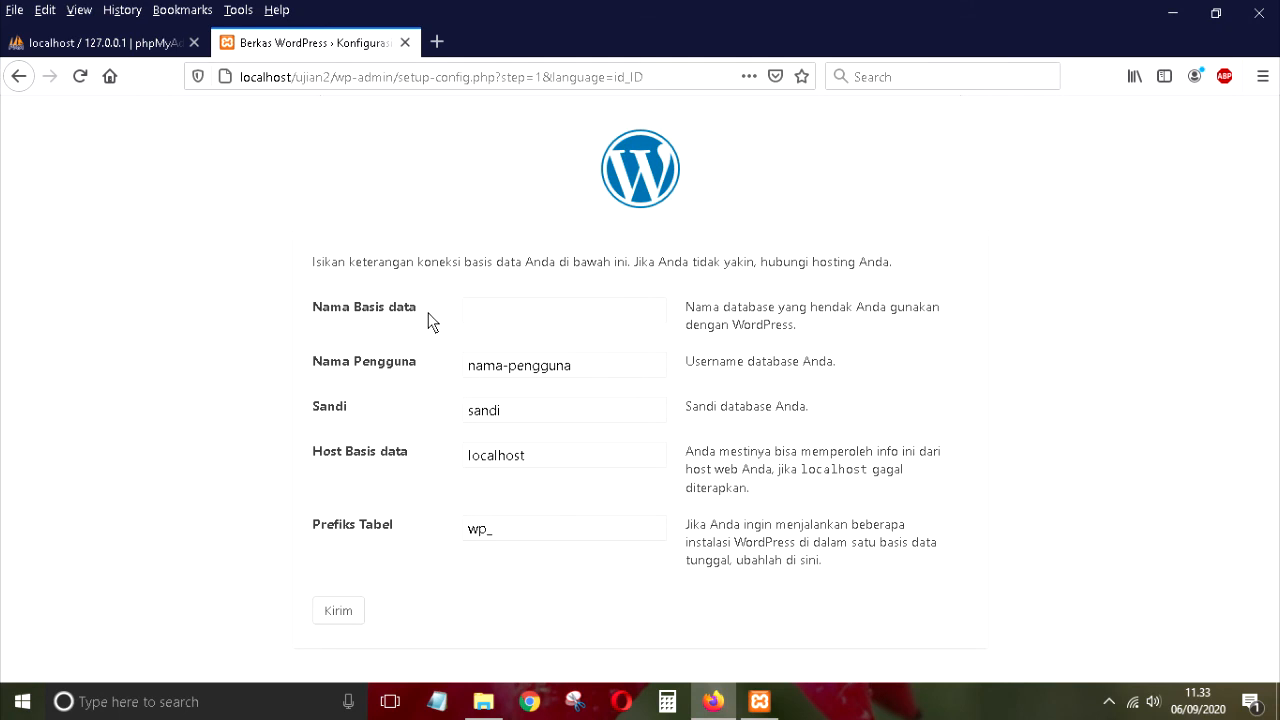
pyautogui.click(138, 49)
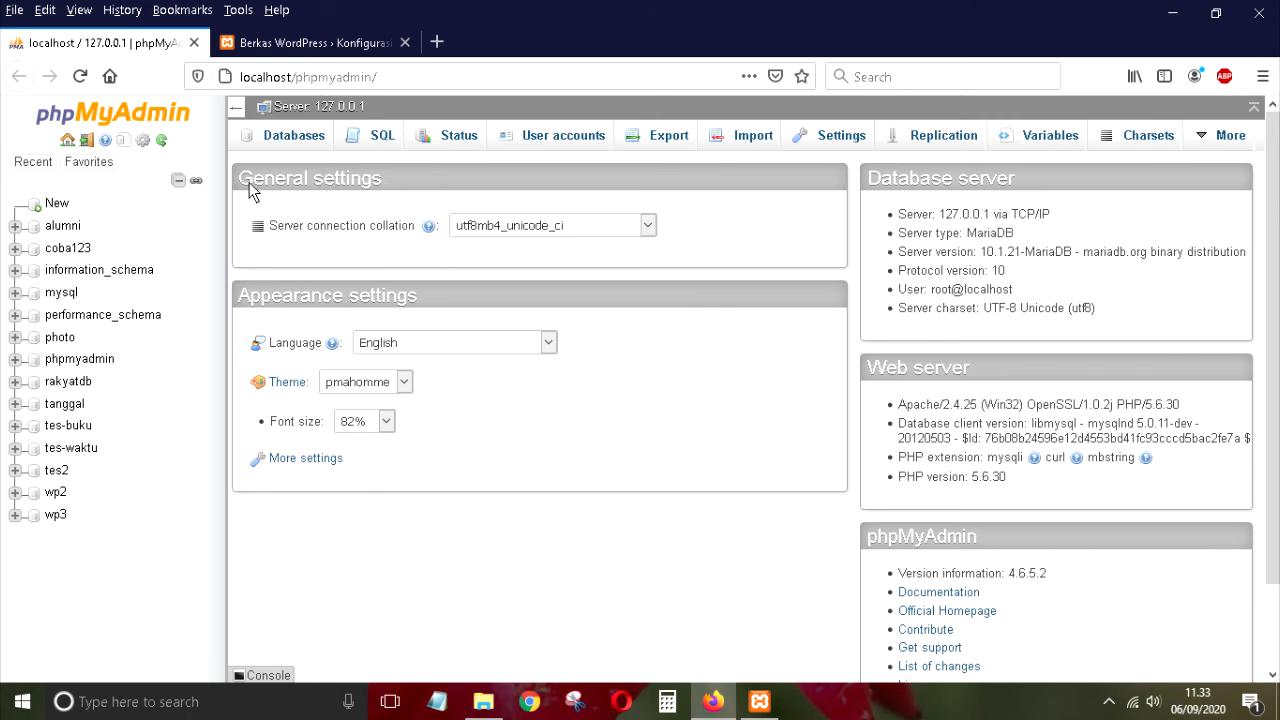
pyautogui.click(295, 138)
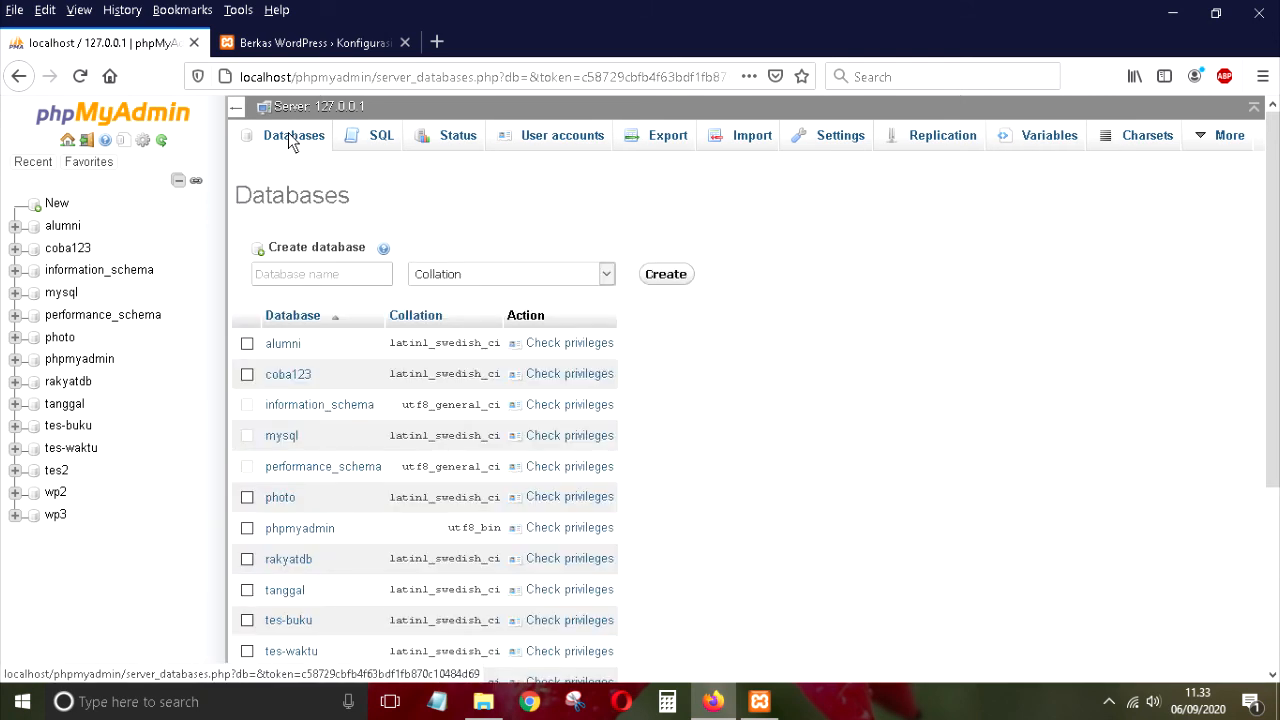
# Step: Compare the WordPress form with phpMyAdmin and copy 'ujian2' from the page address
pyautogui.click(292, 279)
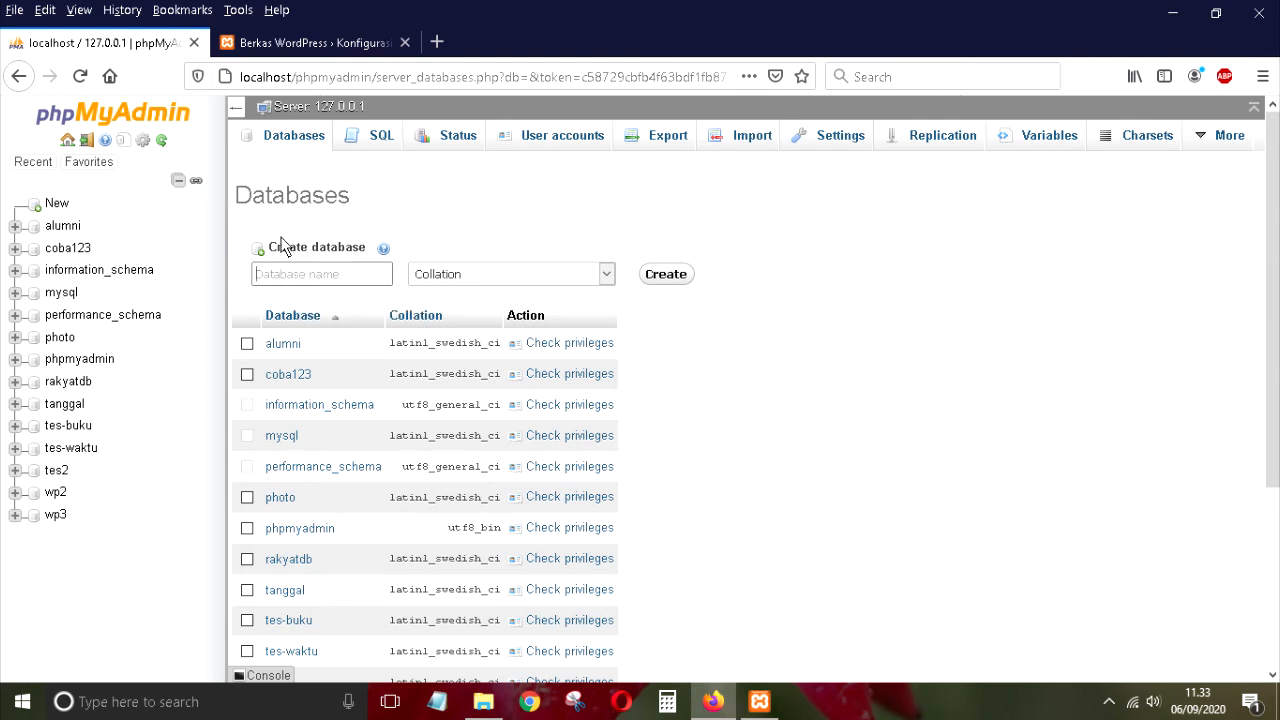
pyautogui.click(320, 45)
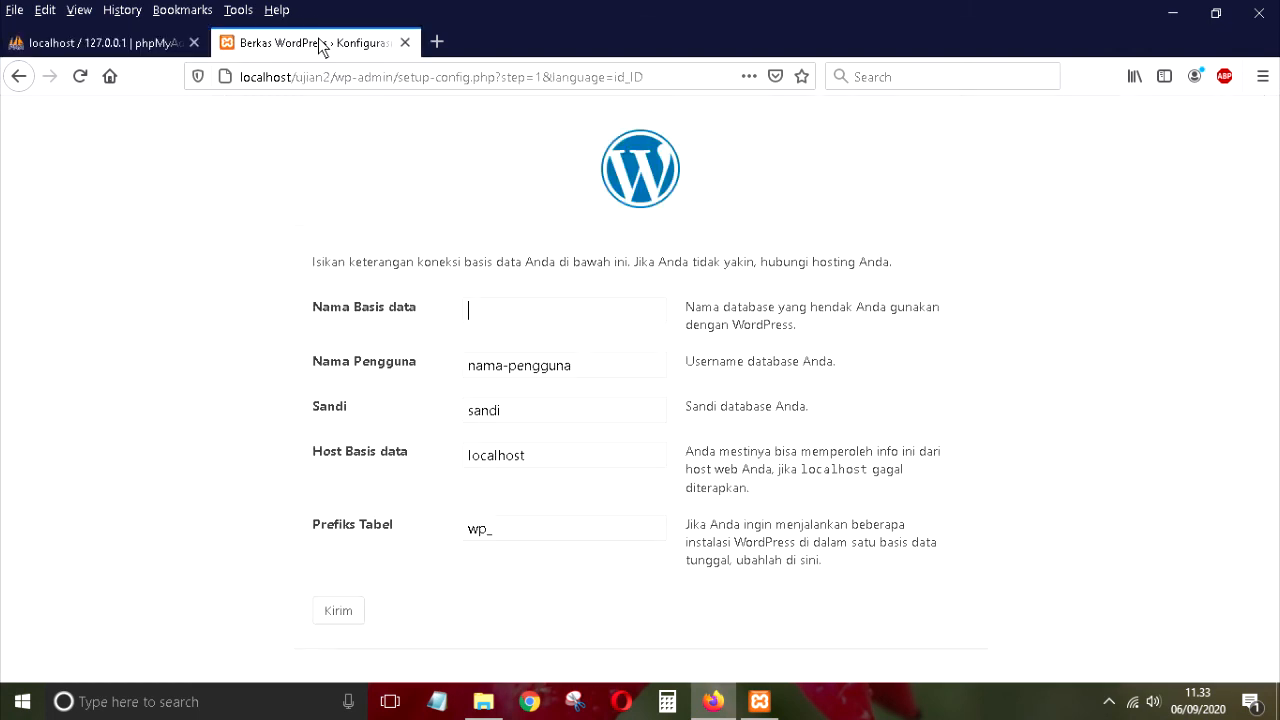
pyautogui.click(117, 45)
pyautogui.click(266, 45)
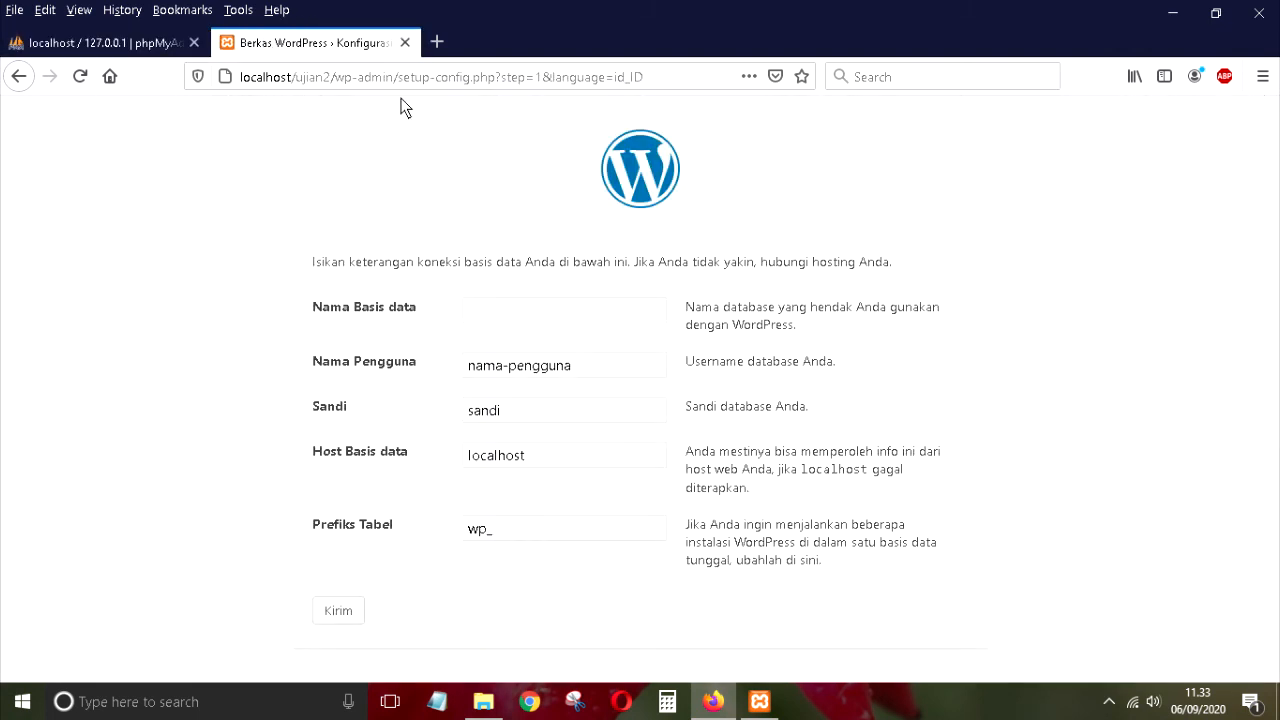
pyautogui.click(150, 44)
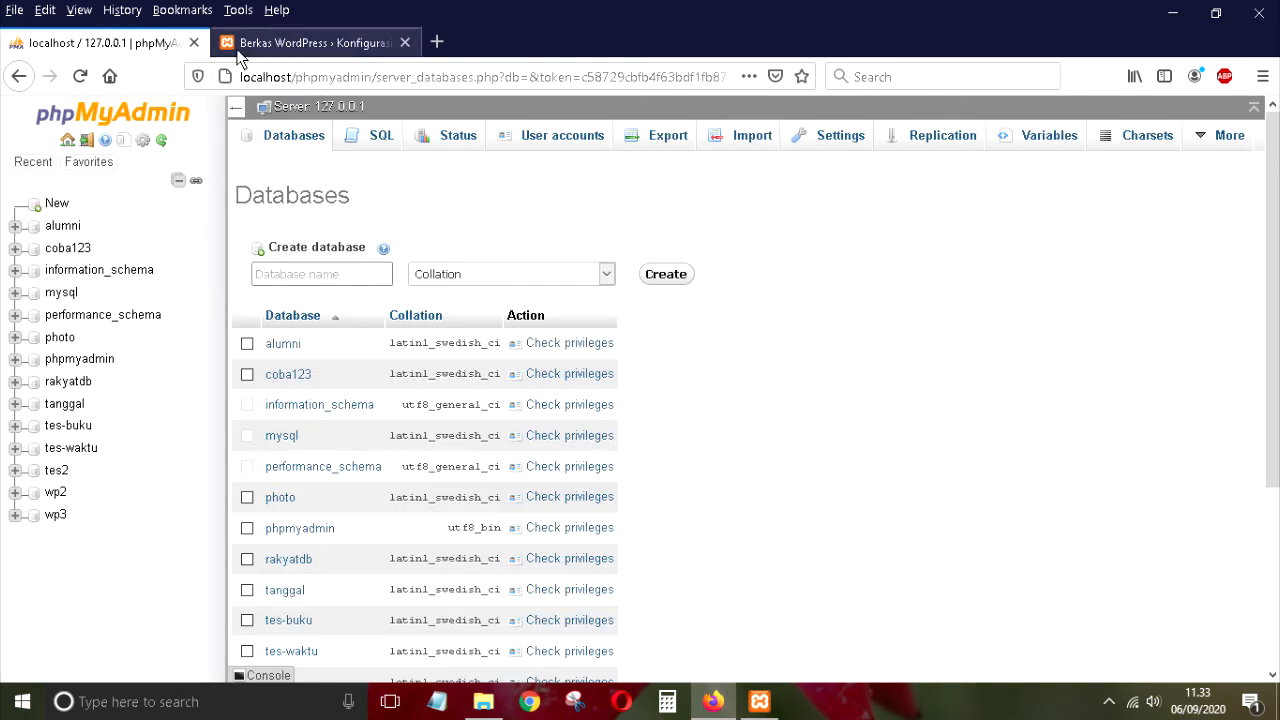
pyautogui.click(336, 42)
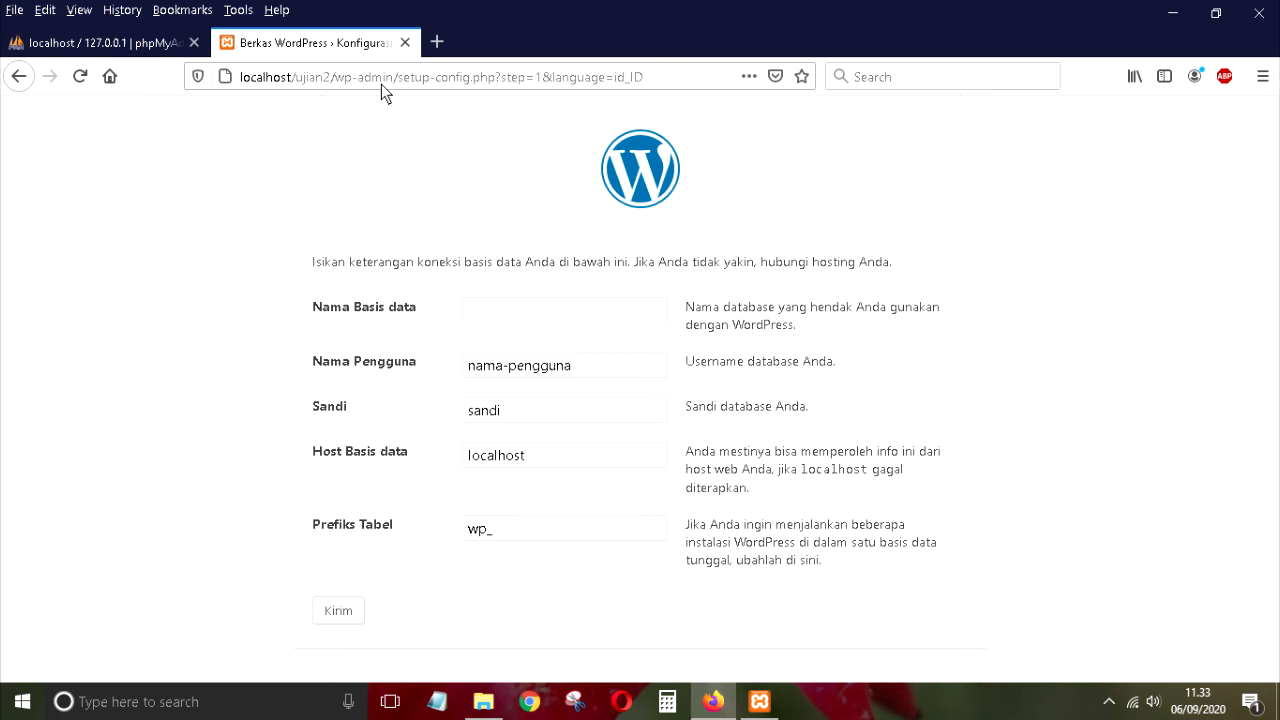
pyautogui.doubleClick(300, 88)
pyautogui.click(155, 45)
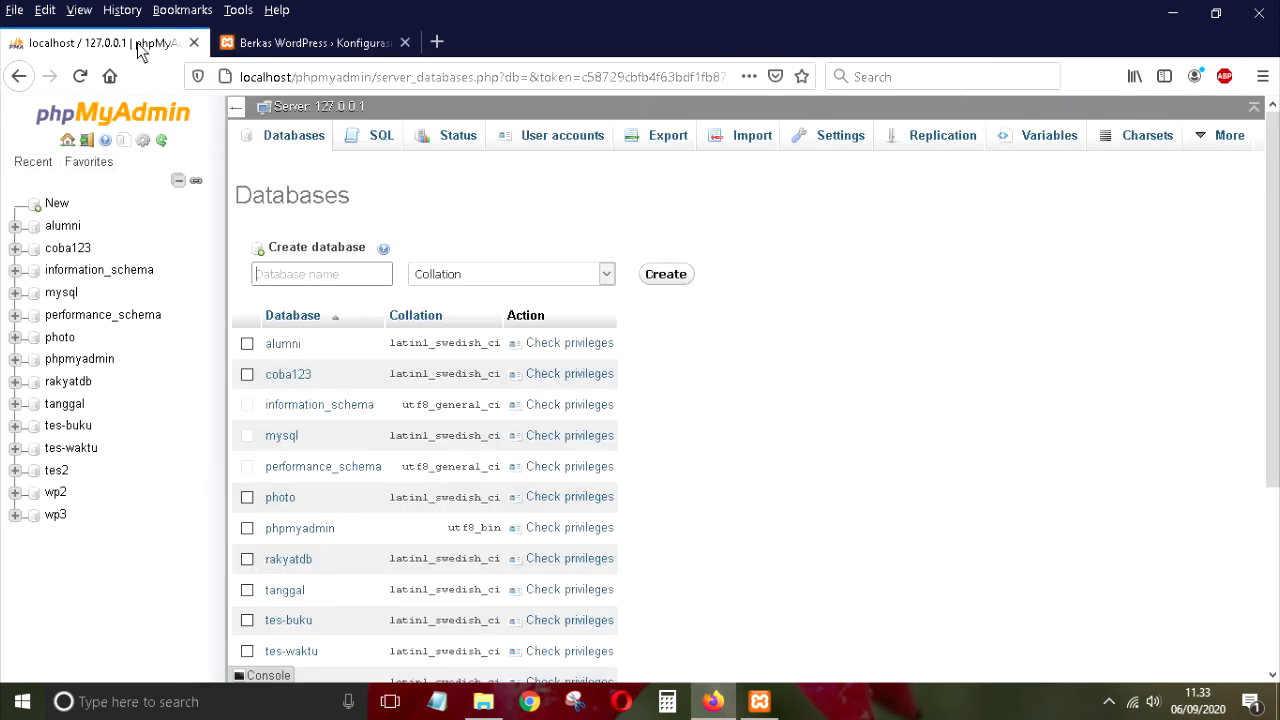
# Step: Create the ujian2 database in phpMyAdmin and open its structure view
pyautogui.click(296, 278)
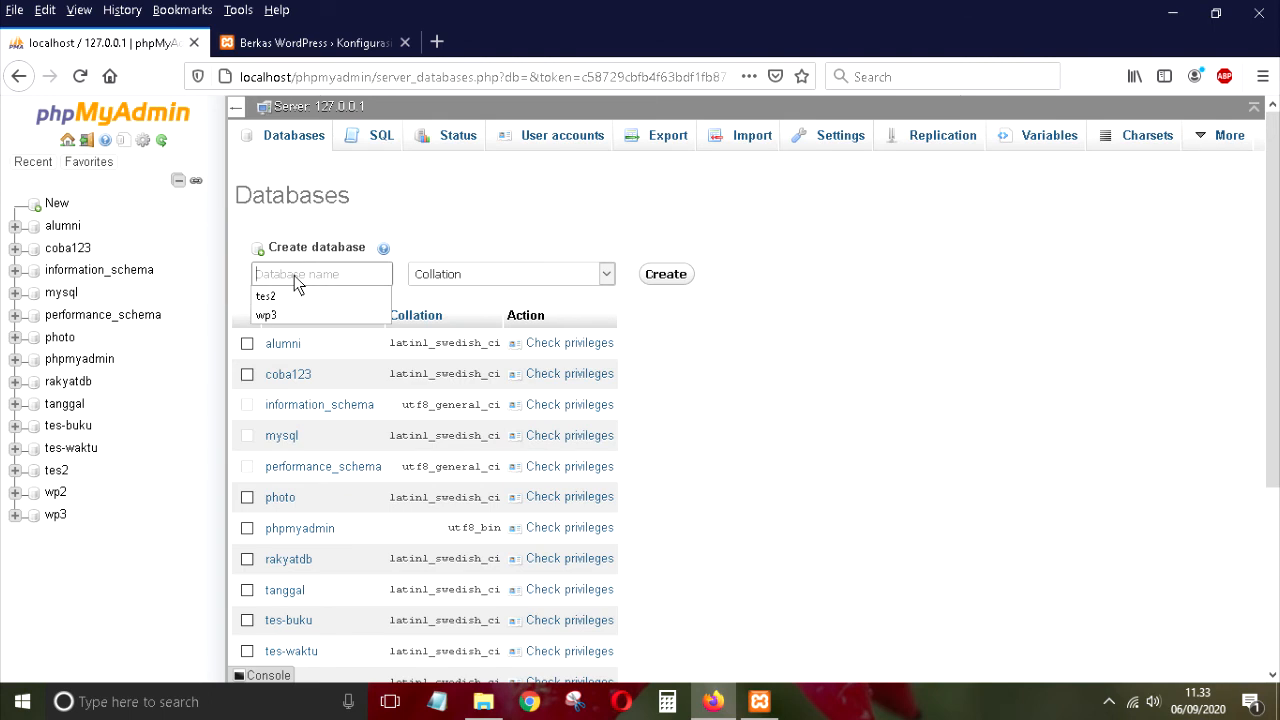
pyautogui.write('ujian2')
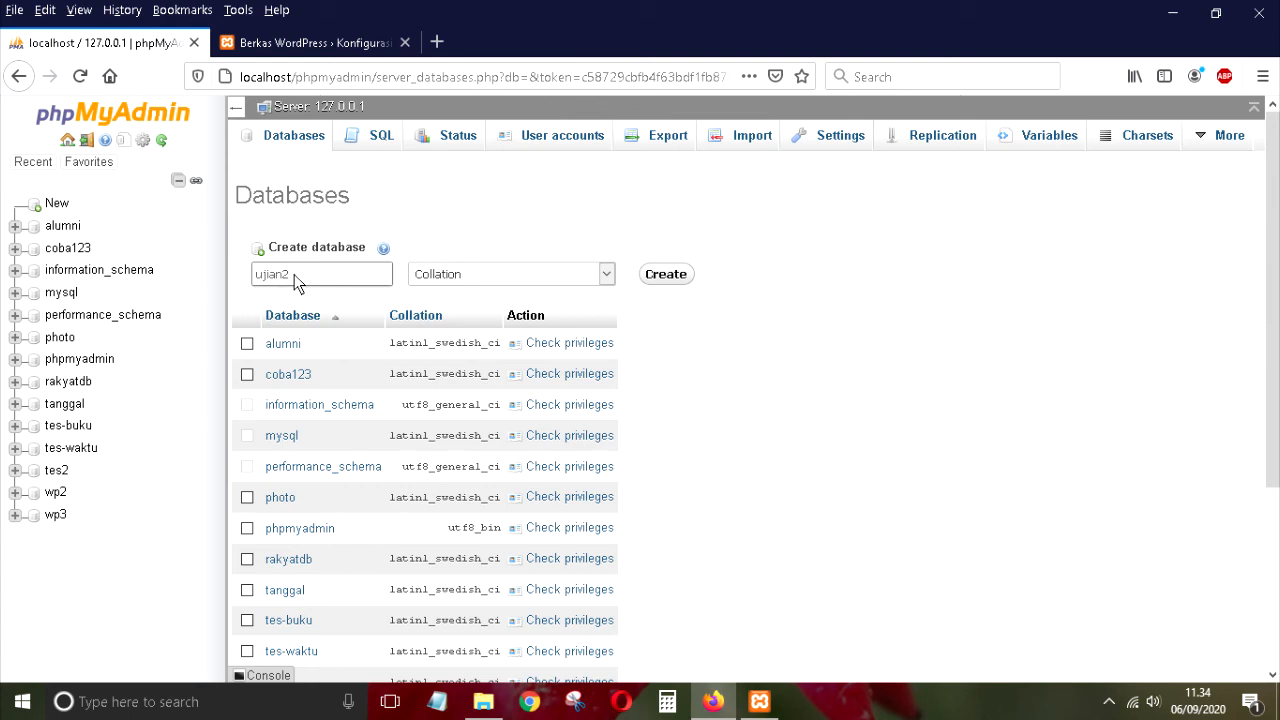
pyautogui.click(666, 278)
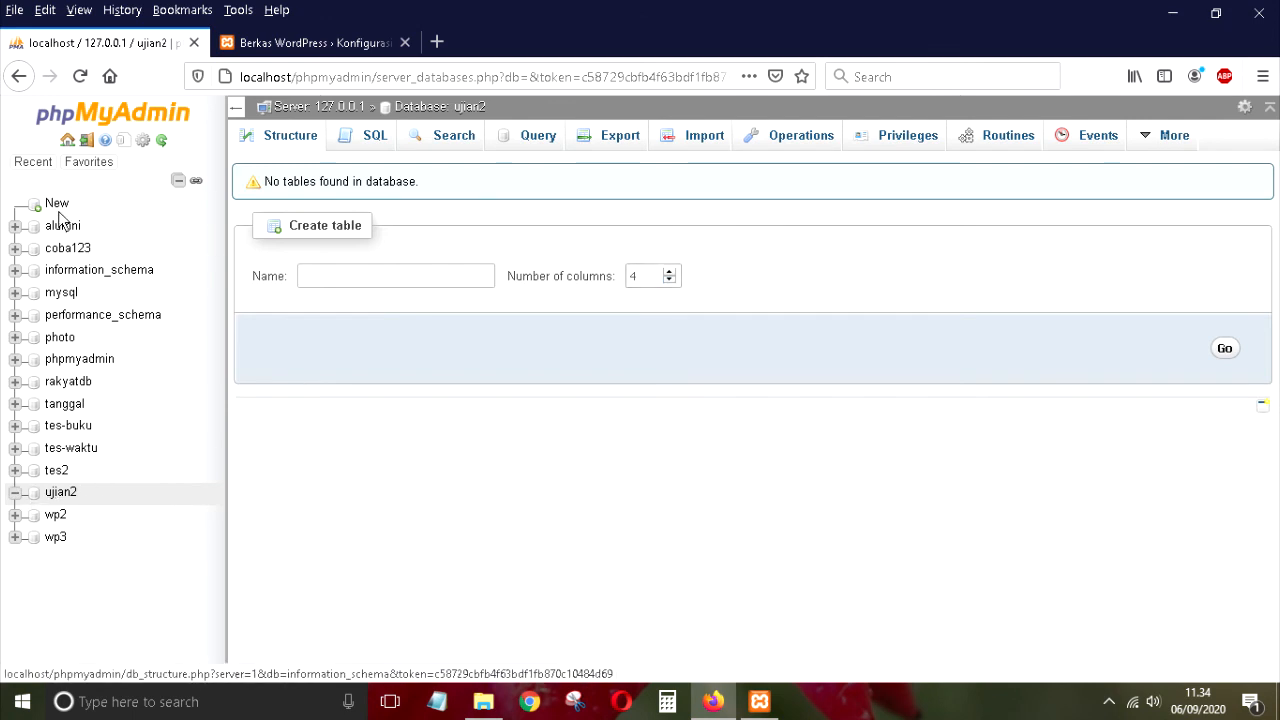
pyautogui.click(66, 494)
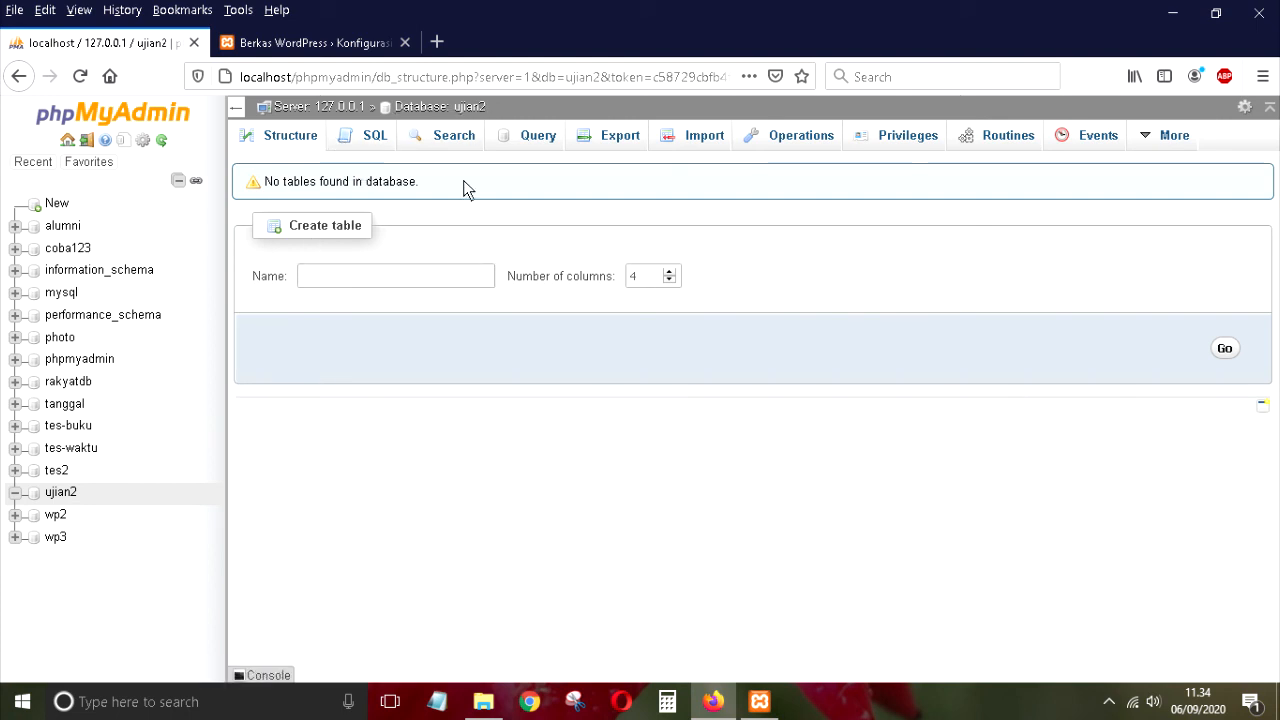
pyautogui.click(326, 46)
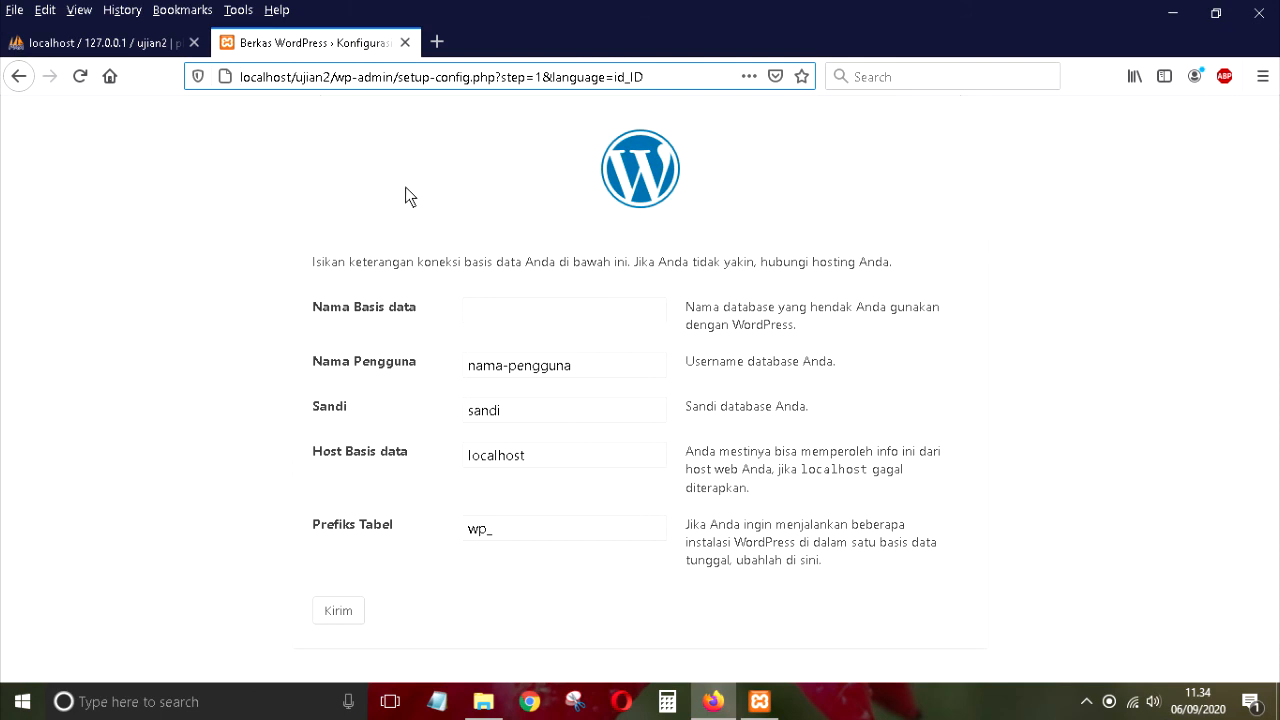
# Step: Enter database name ujian2 and username root in the WordPress connection form
pyautogui.click(502, 318)
pyautogui.write('ujian2')
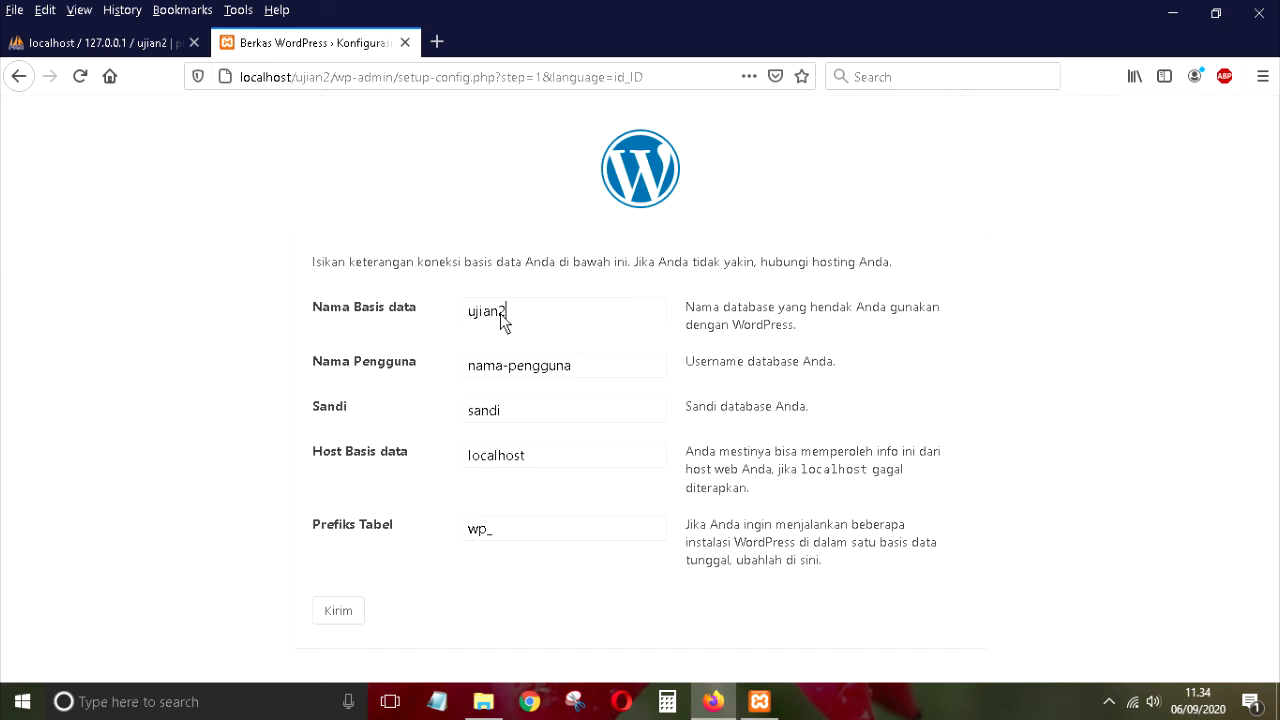
pyautogui.press('Tab')
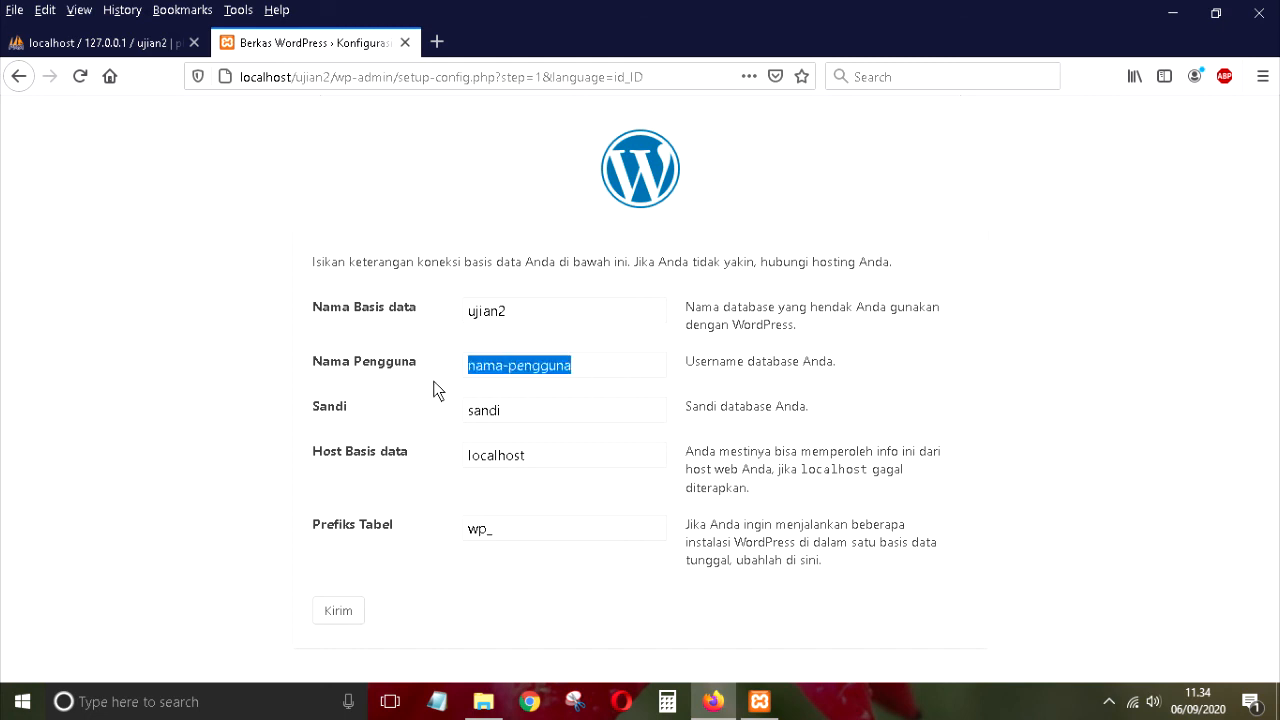
pyautogui.write('root')
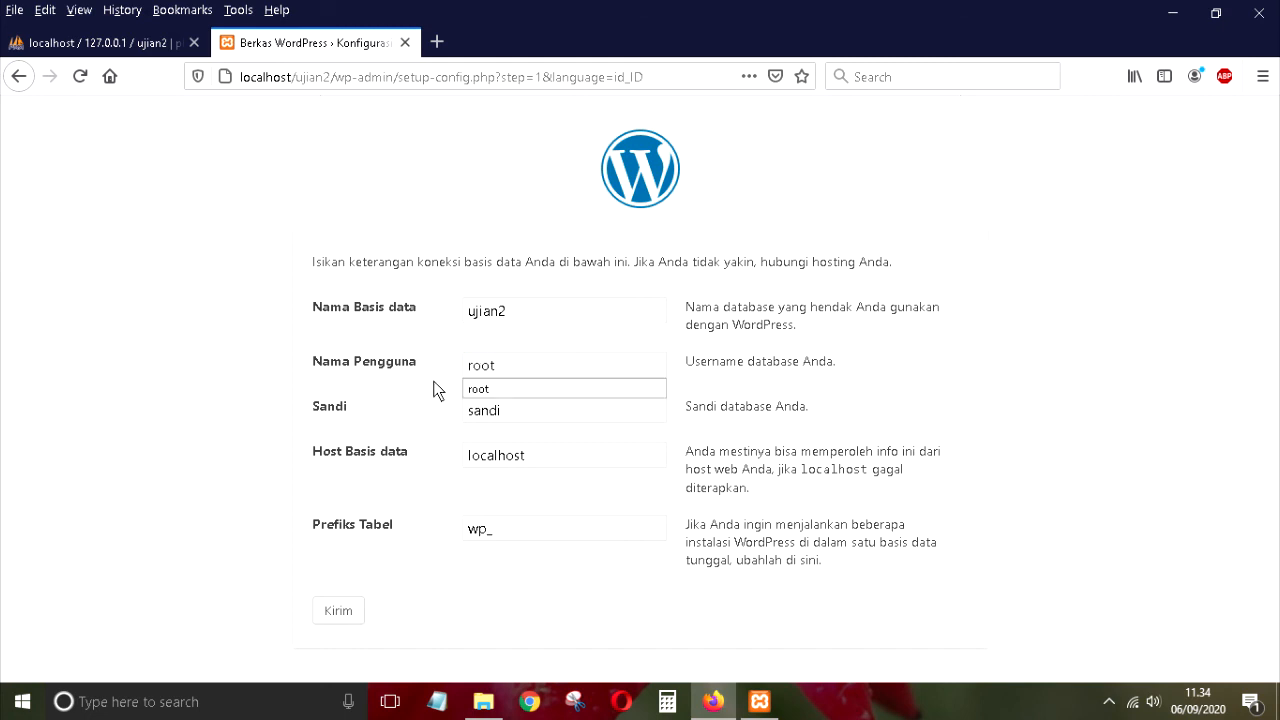
pyautogui.click(492, 388)
pyautogui.moveTo(516, 363); pyautogui.dragTo(453, 368)
pyautogui.click(531, 368)
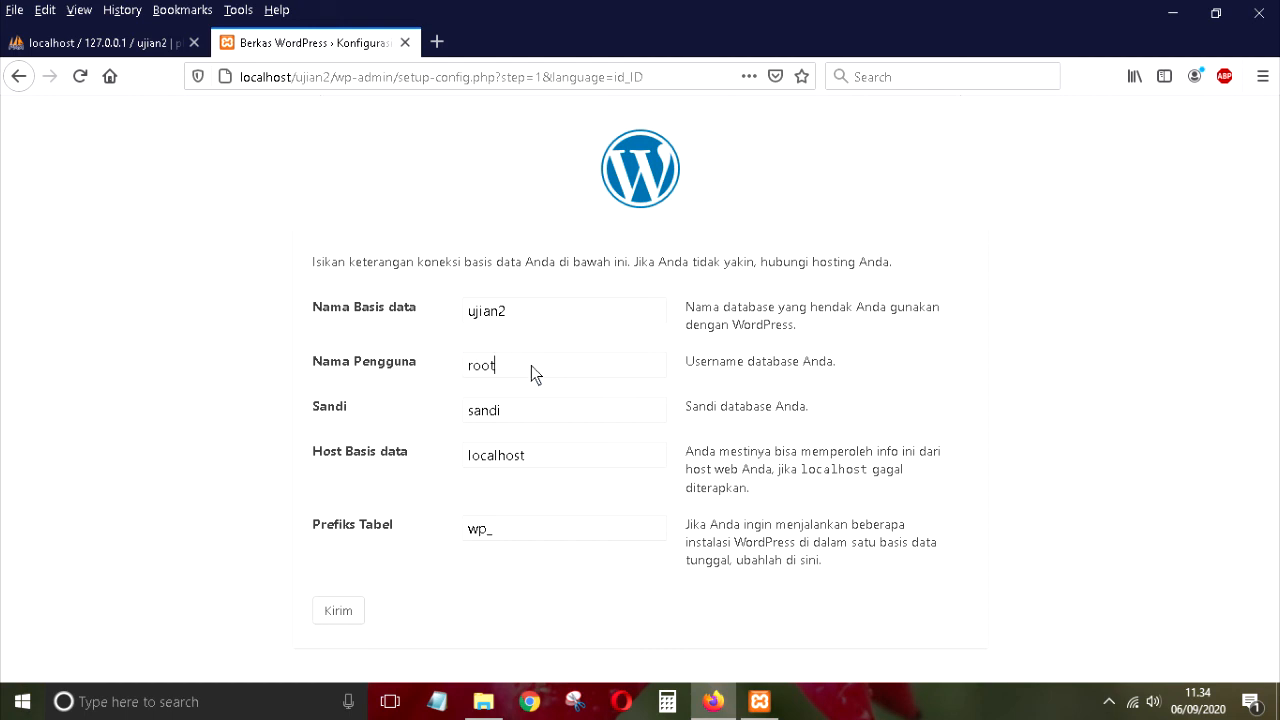
# Step: Leave the password empty, keep host localhost, and submit the connection details
pyautogui.press('BackSpace')
pyautogui.moveTo(470, 370); pyautogui.dragTo(508, 372)
pyautogui.click(505, 413)
pyautogui.moveTo(470, 455); pyautogui.dragTo(506, 488)
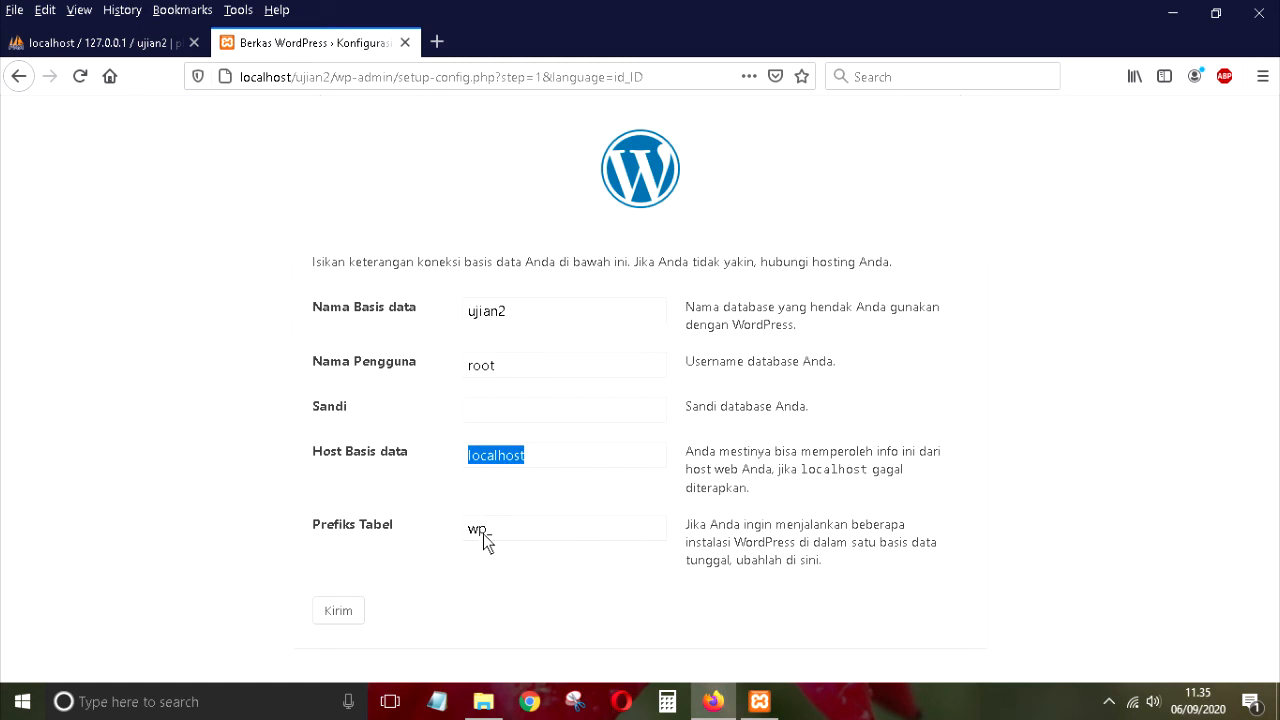
pyautogui.click(523, 419)
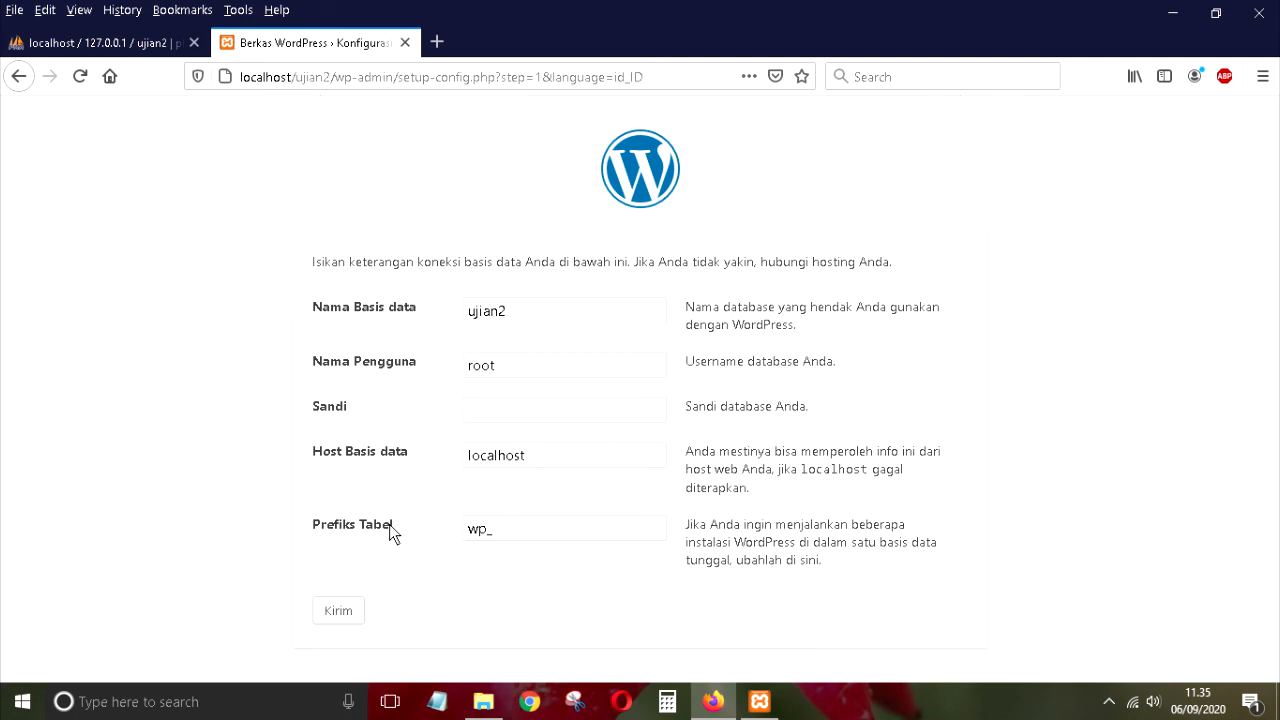
pyautogui.click(338, 612)
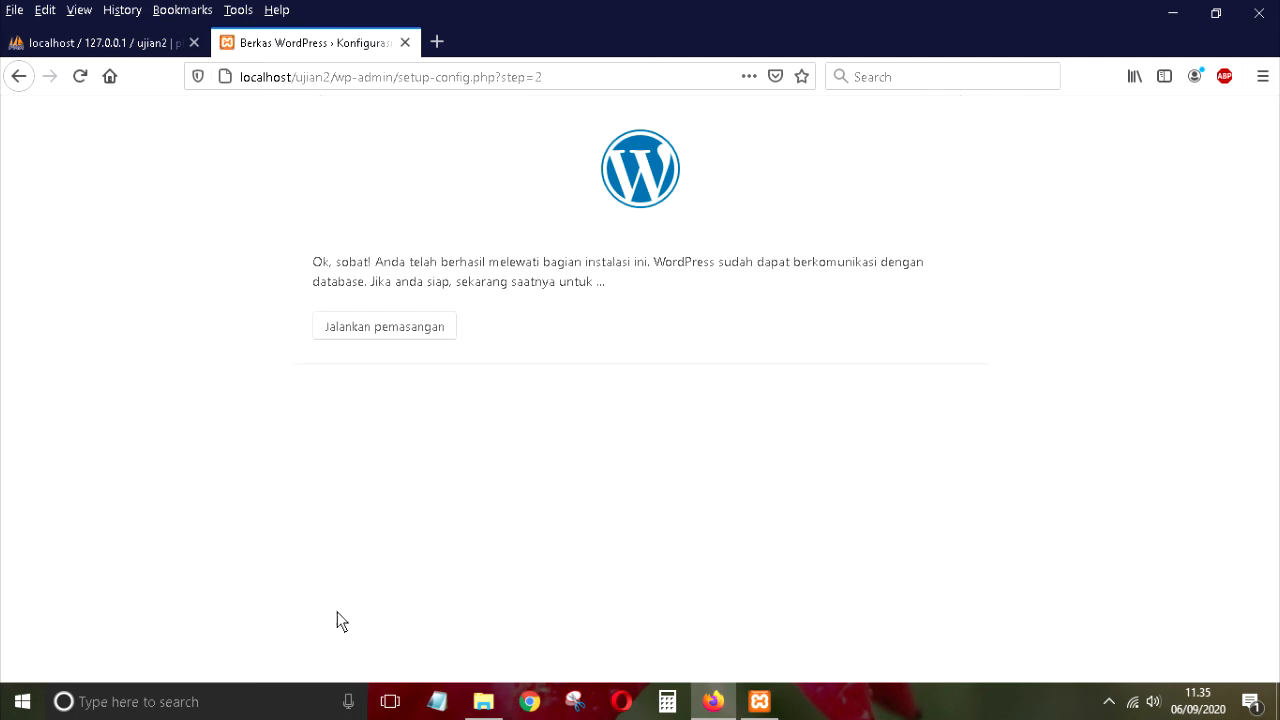
# Step: Start the installation and enter the site title 'Belajar Worpress'
pyautogui.click(404, 333)
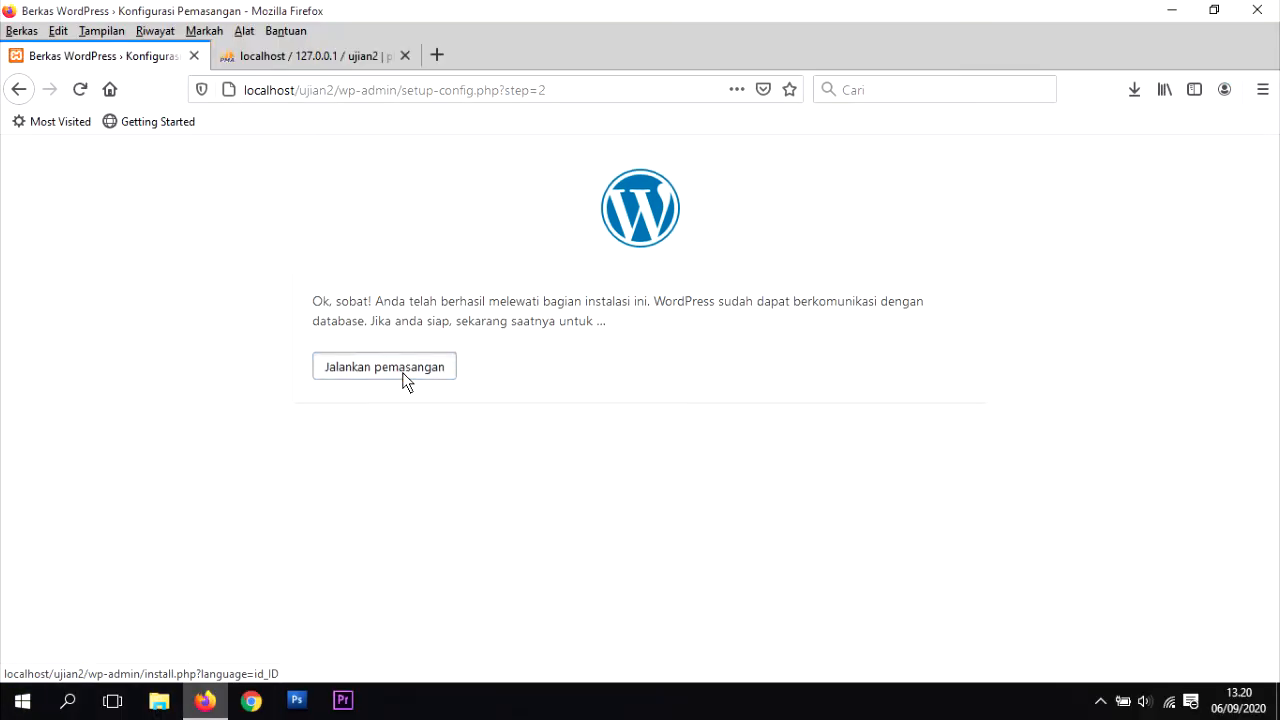
pyautogui.click(402, 372)
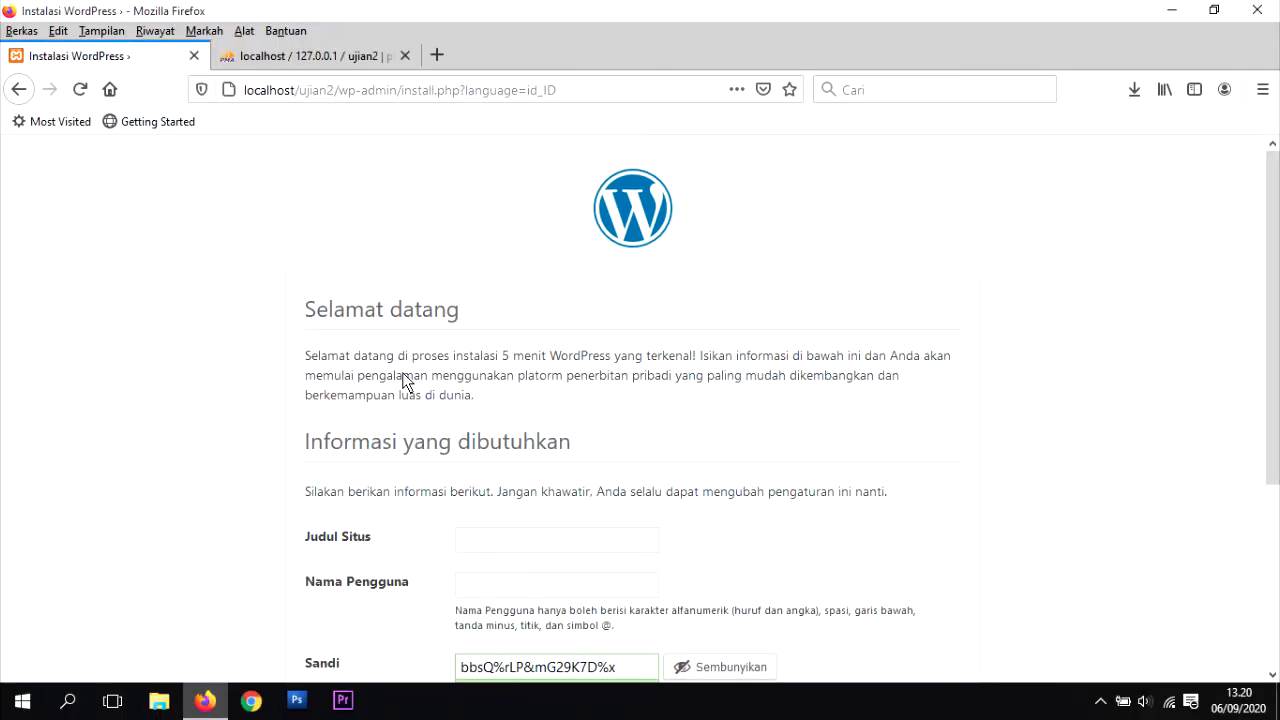
pyautogui.scroll(-3, 402, 373)
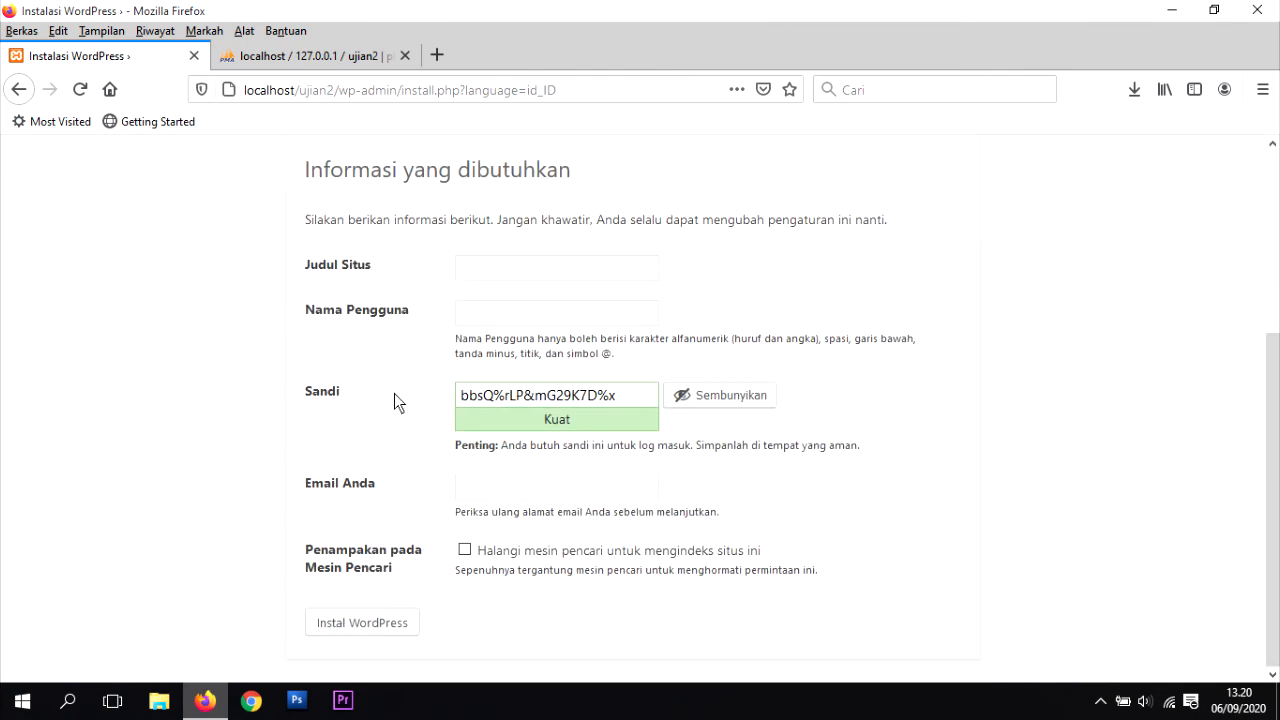
pyautogui.click(478, 267)
pyautogui.moveTo(334, 90); pyautogui.dragTo(243, 90)
pyautogui.click(1020, 201)
pyautogui.write('Belajar Korpress')
# Step: Set the admin username to 'admin' with a weak password, confirming its use
pyautogui.click(506, 313)
pyautogui.write('admin')
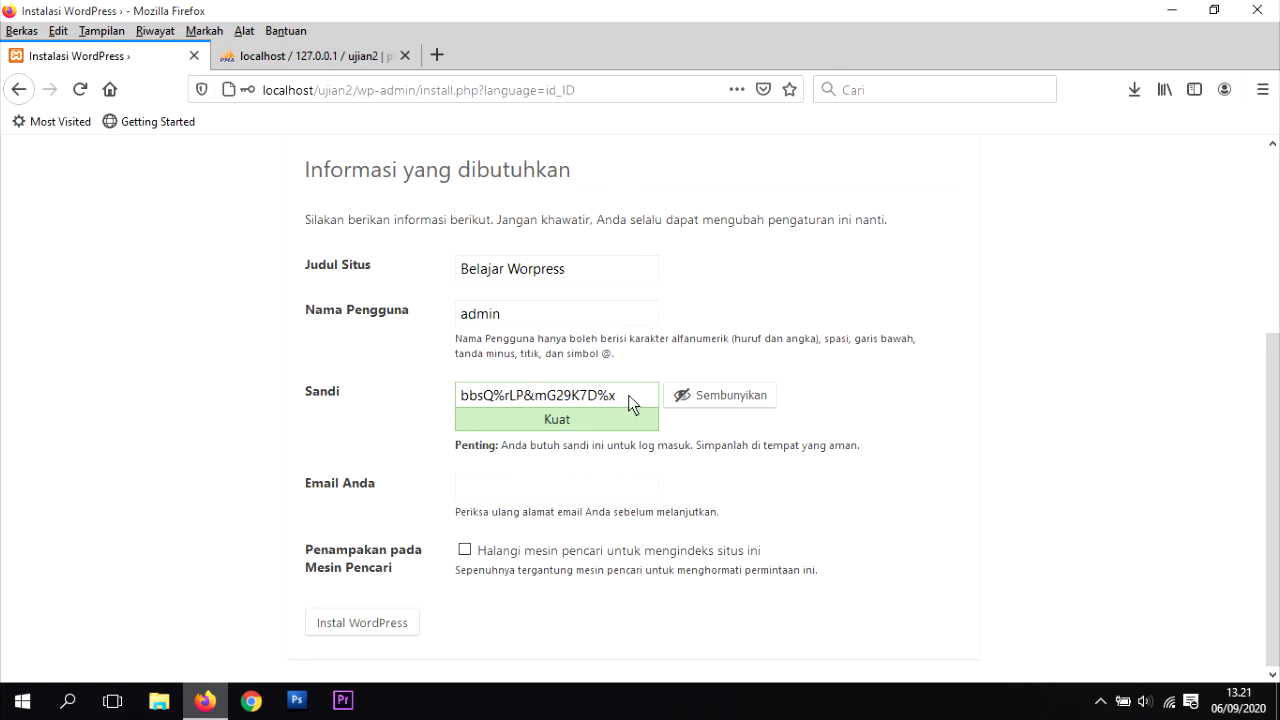
pyautogui.moveTo(628, 395); pyautogui.dragTo(469, 397)
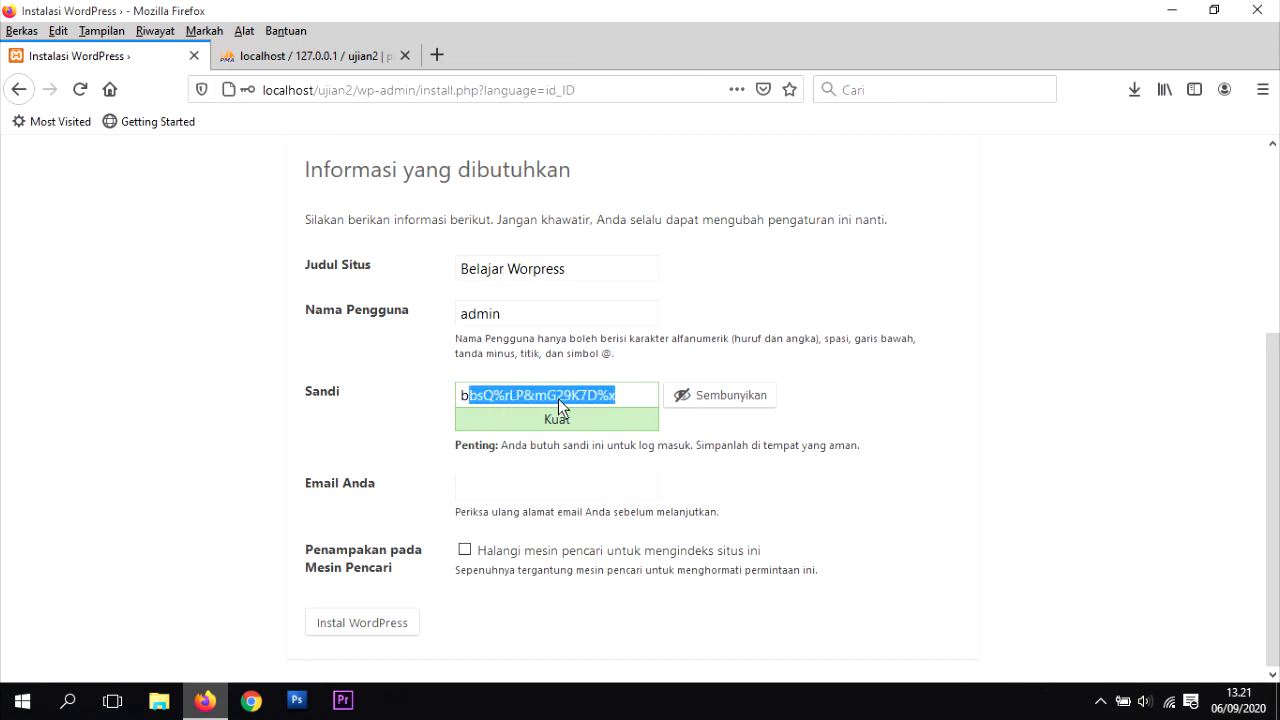
pyautogui.press('BackSpace')
pyautogui.press('BackSpace')
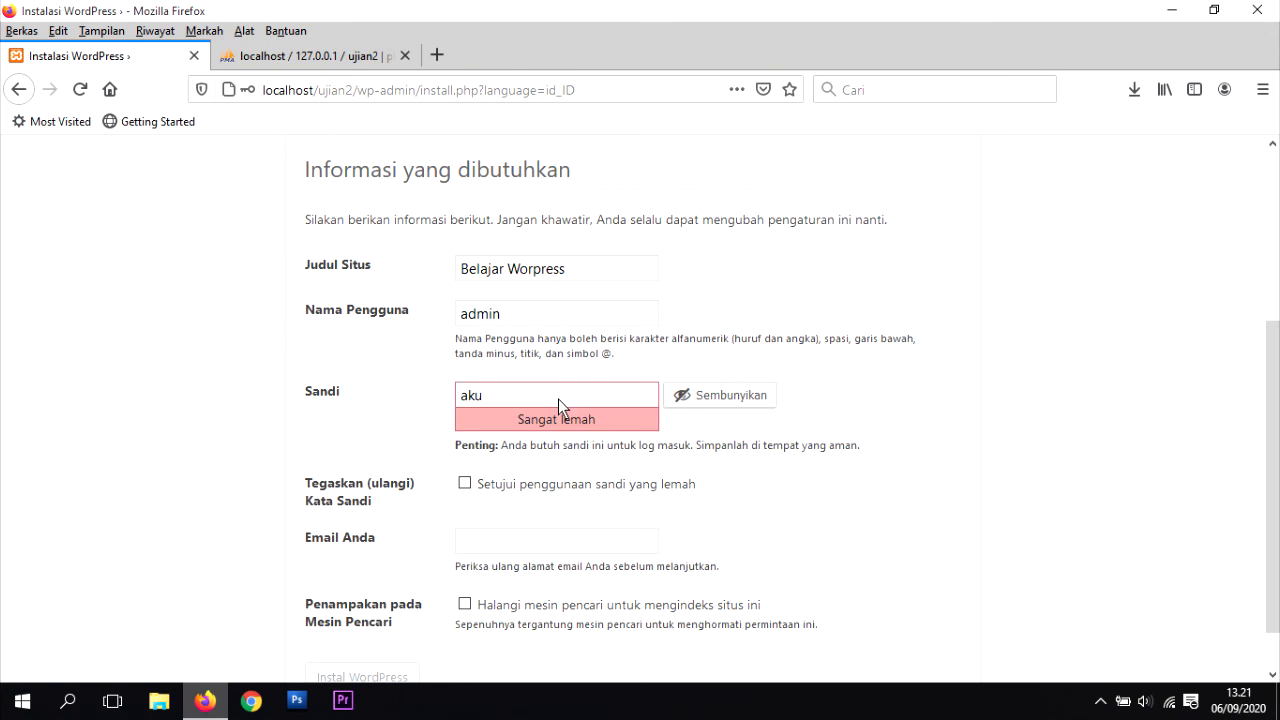
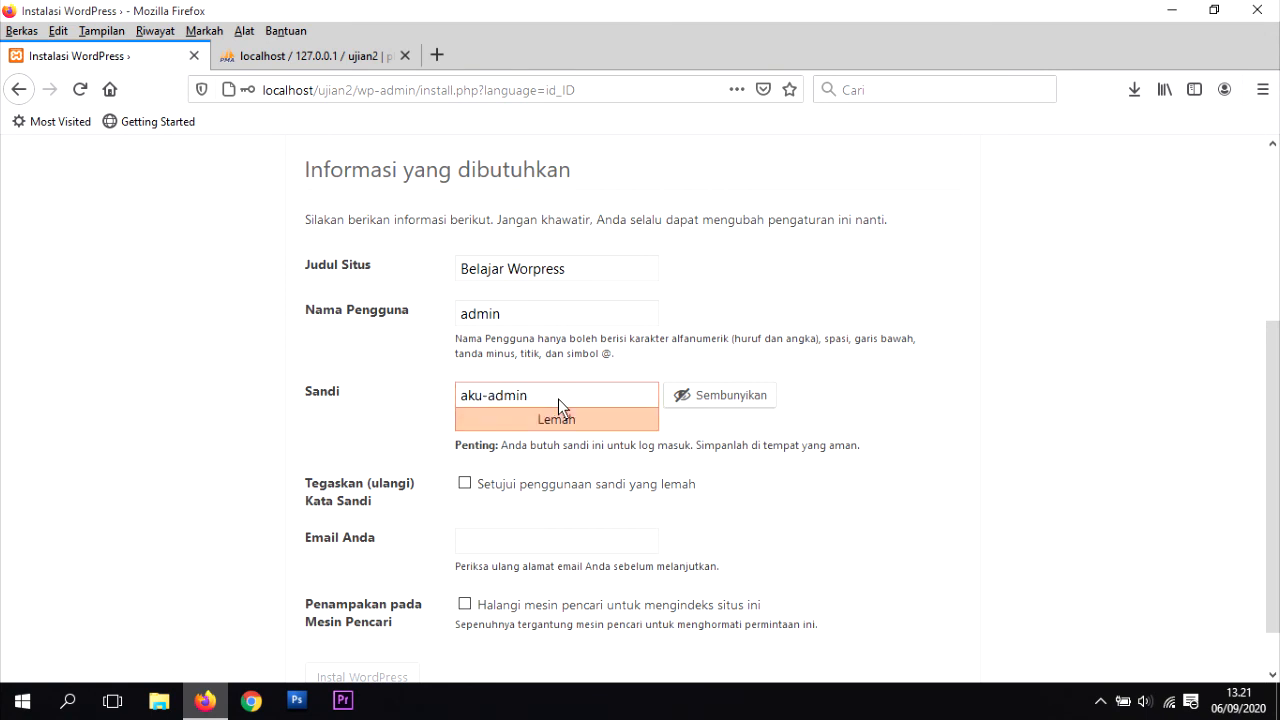
pyautogui.click(466, 482)
# Step: Fill in the admin e-mail address and submit the install form
pyautogui.scroll(-1, 521, 408)
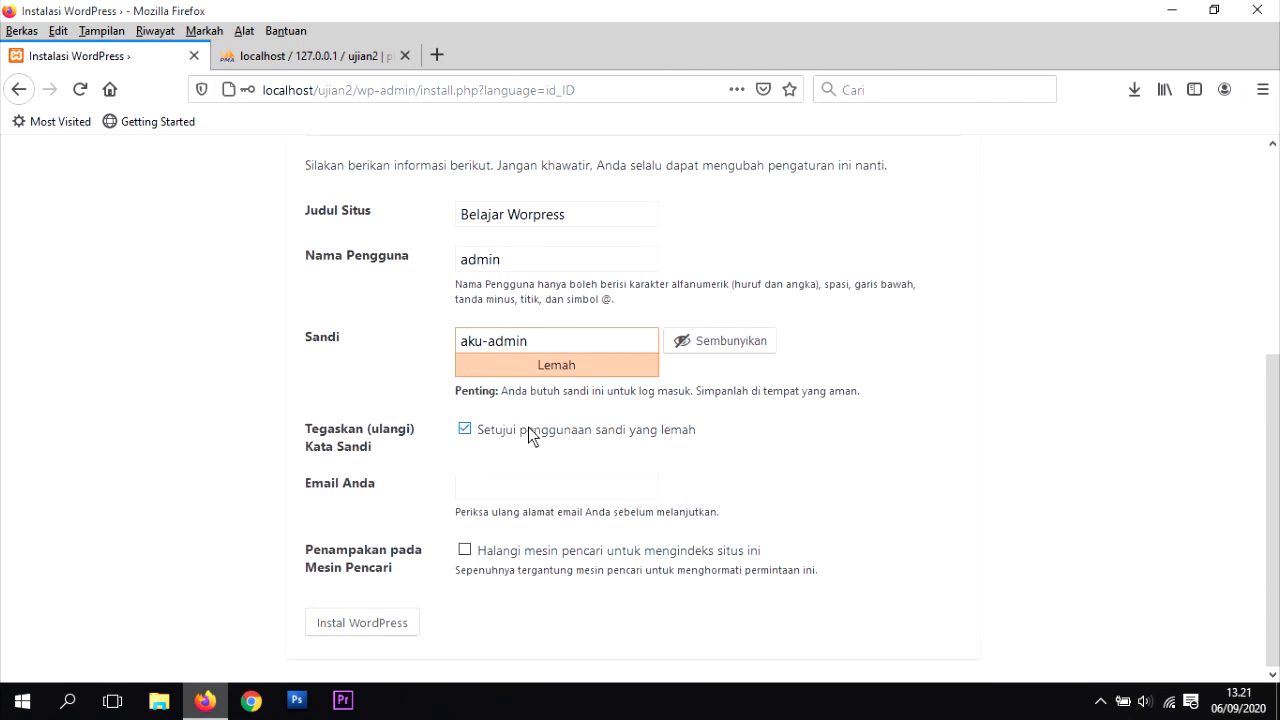
pyautogui.click(507, 491)
pyautogui.write('aku@')
pyautogui.write('aku.aku')
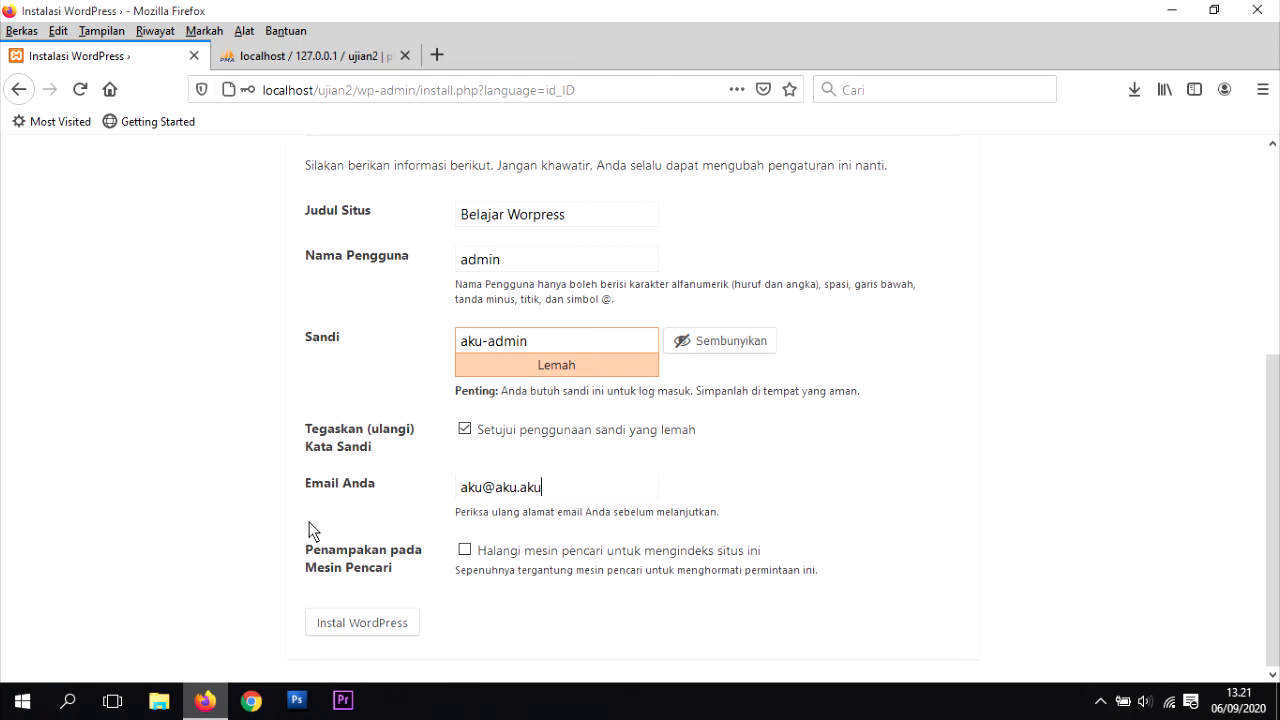
pyautogui.click(362, 625)
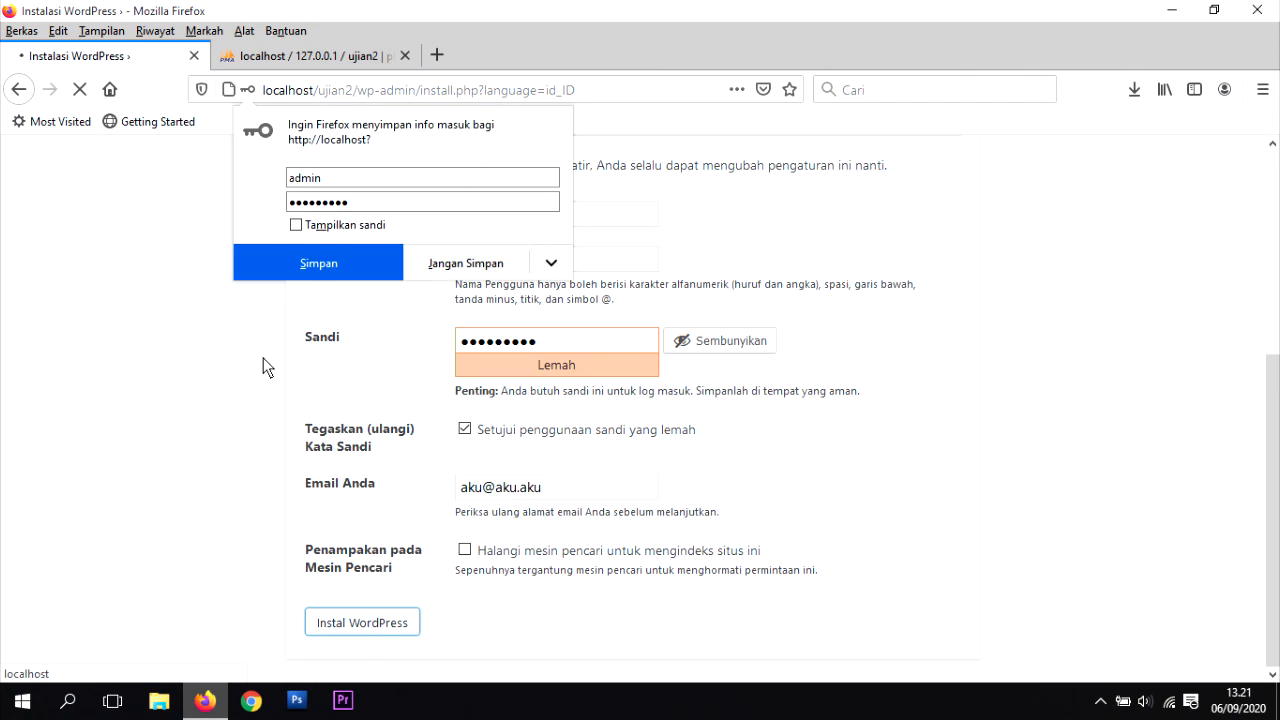
# Step: Save the new login in Firefox and go to the WordPress login page
pyautogui.click(323, 263)
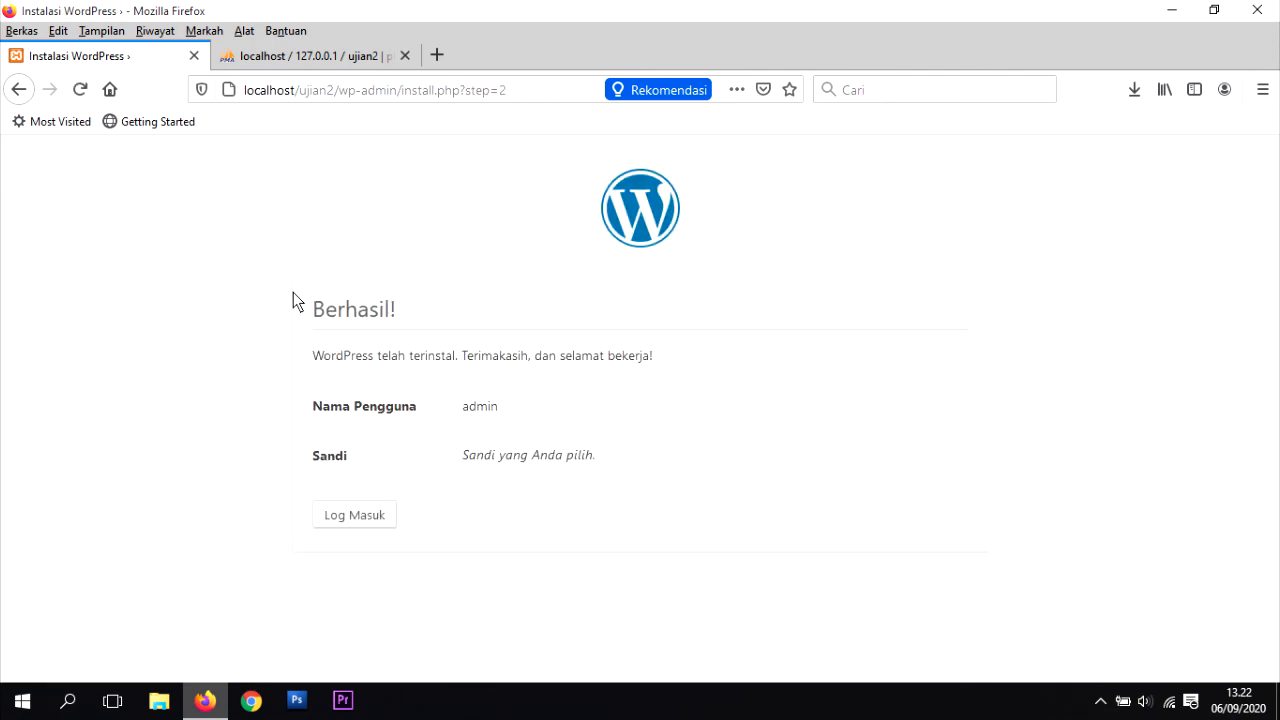
pyautogui.moveTo(300, 312); pyautogui.dragTo(403, 314)
pyautogui.click(486, 409)
pyautogui.doubleClick(474, 412)
pyautogui.click(336, 518)
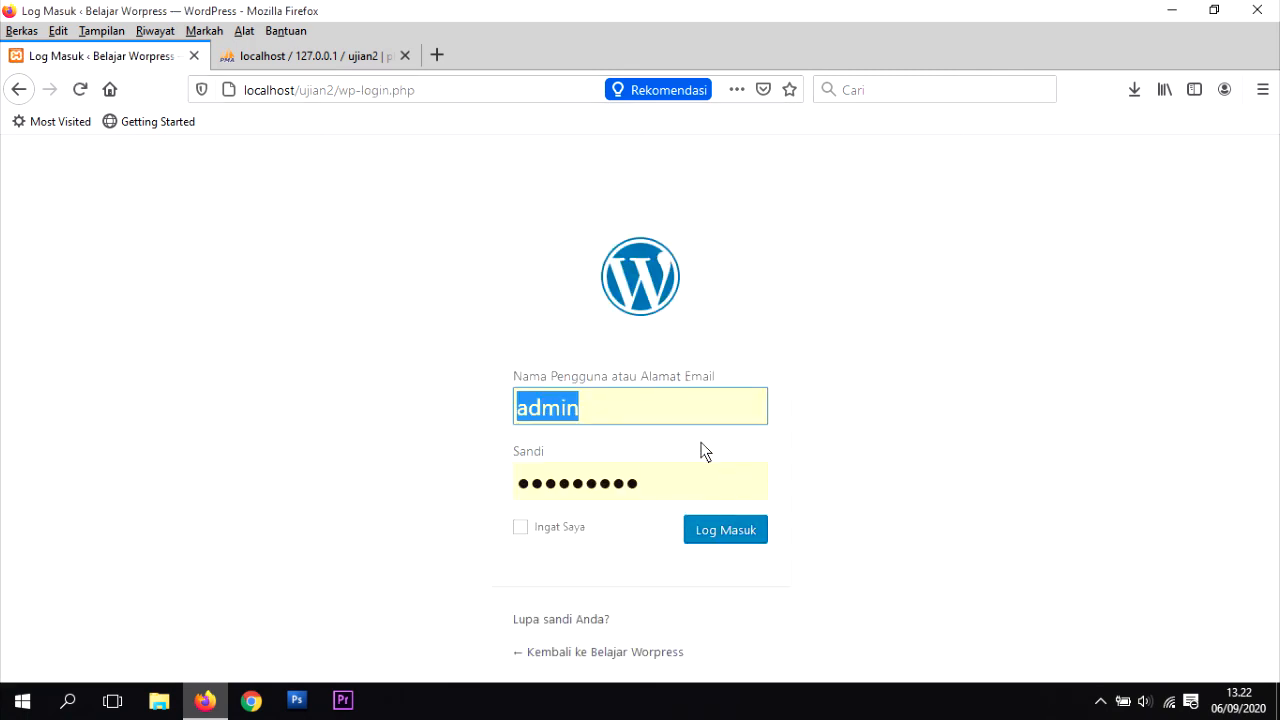
# Step: Log in as admin with the autofilled credentials to reach the dashboard
pyautogui.click(604, 420)
pyautogui.click(909, 414)
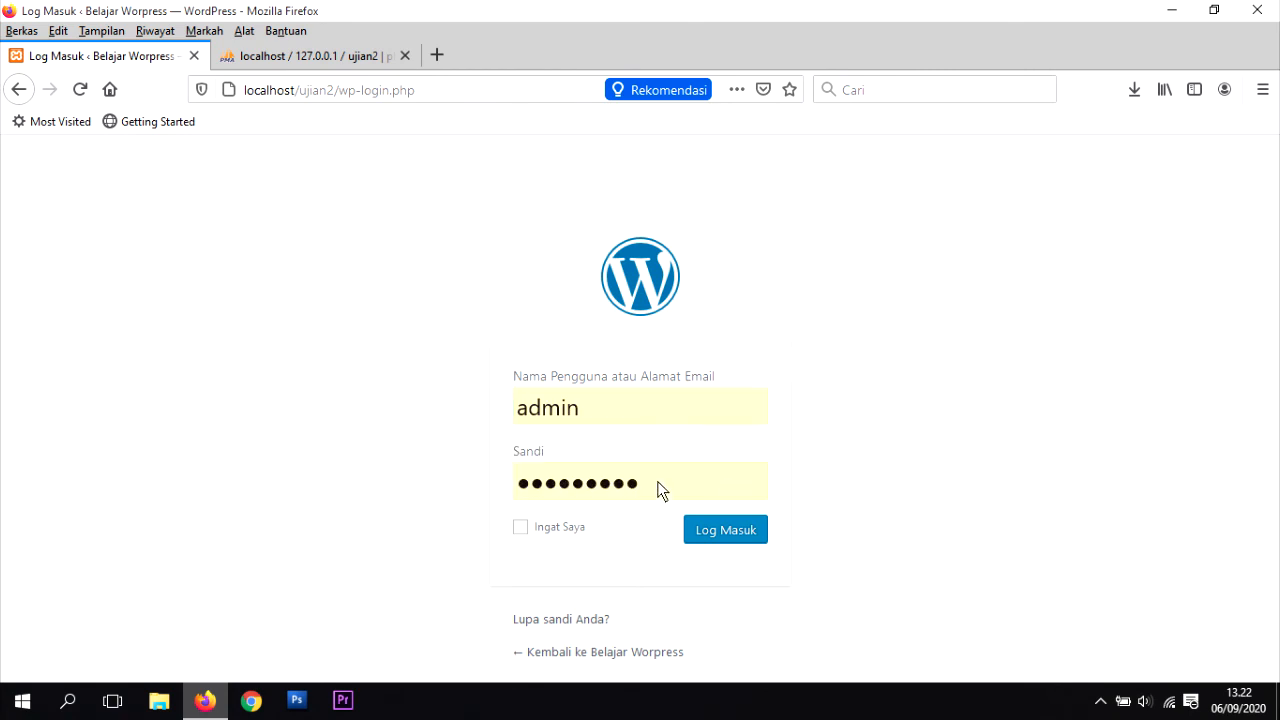
pyautogui.moveTo(648, 484); pyautogui.dragTo(523, 480)
pyautogui.click(422, 497)
pyautogui.moveTo(641, 487); pyautogui.dragTo(523, 487)
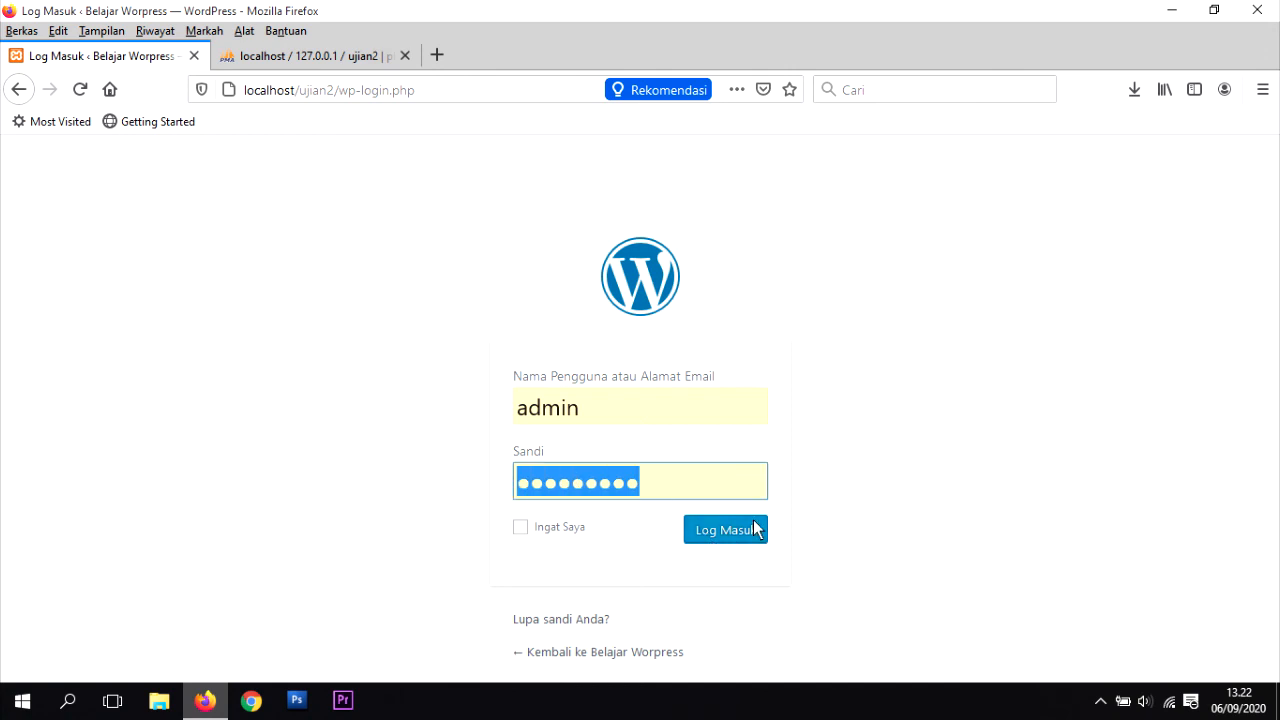
pyautogui.click(737, 528)
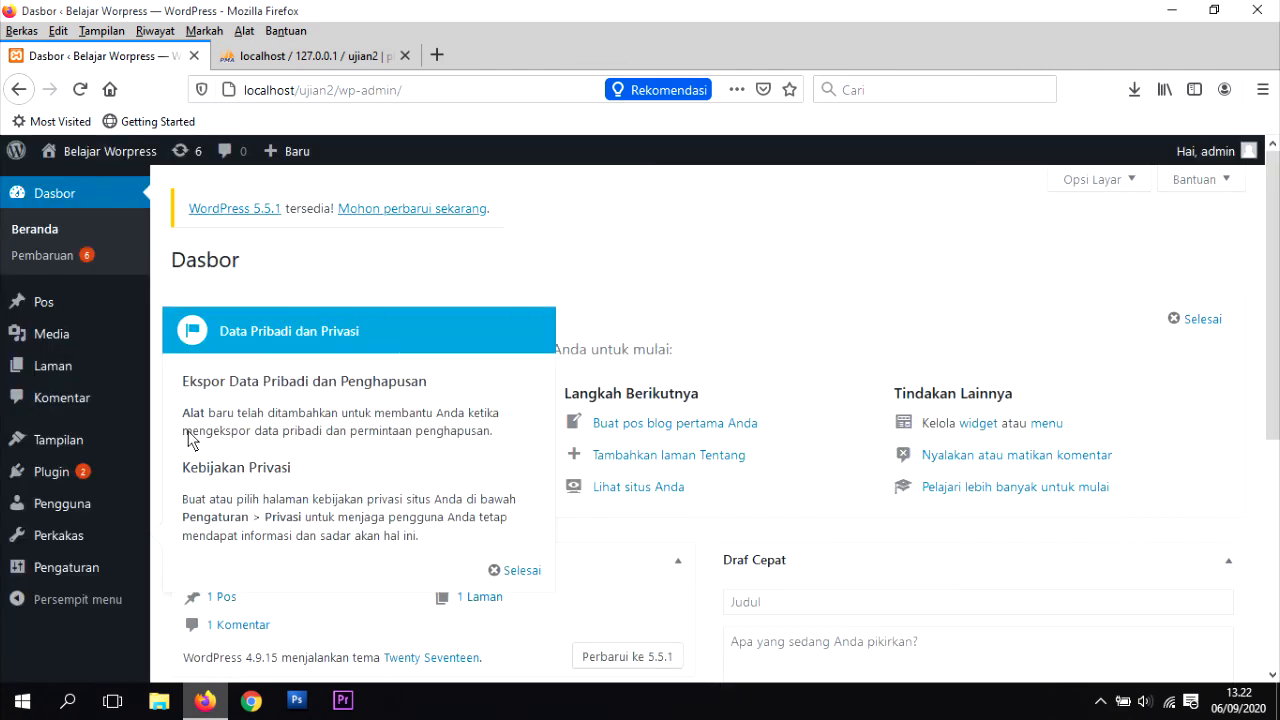
# Step: Dismiss the Data Pribadi dan Privasi notice and look over the dashboard sidebar menu
pyautogui.click(505, 574)
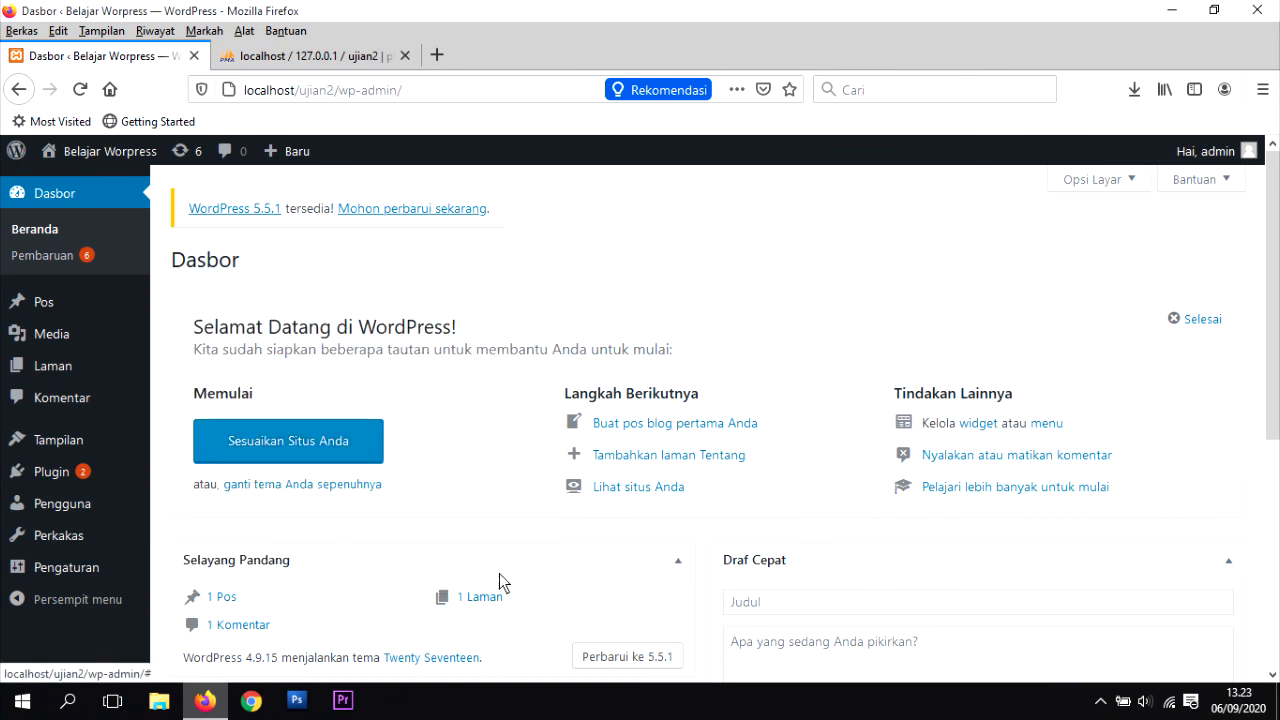
pyautogui.moveTo(55, 318)
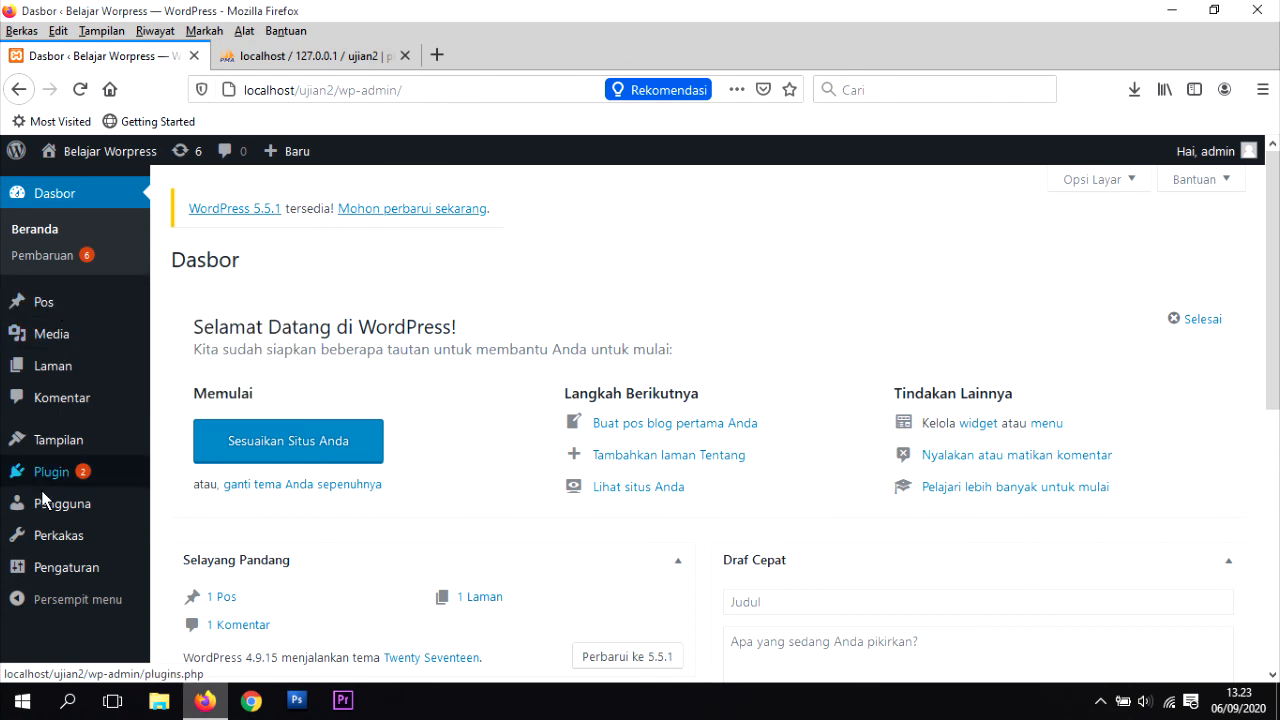
pyautogui.moveTo(133, 494)
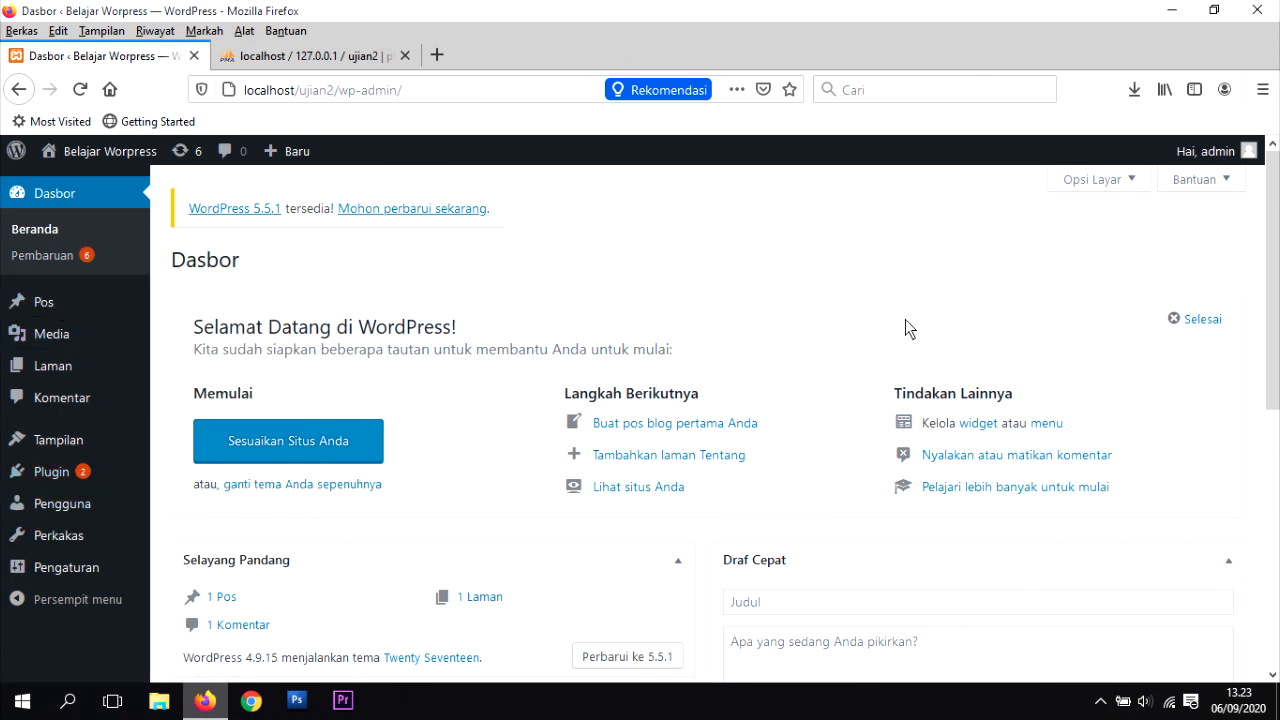
pyautogui.moveTo(87, 347)
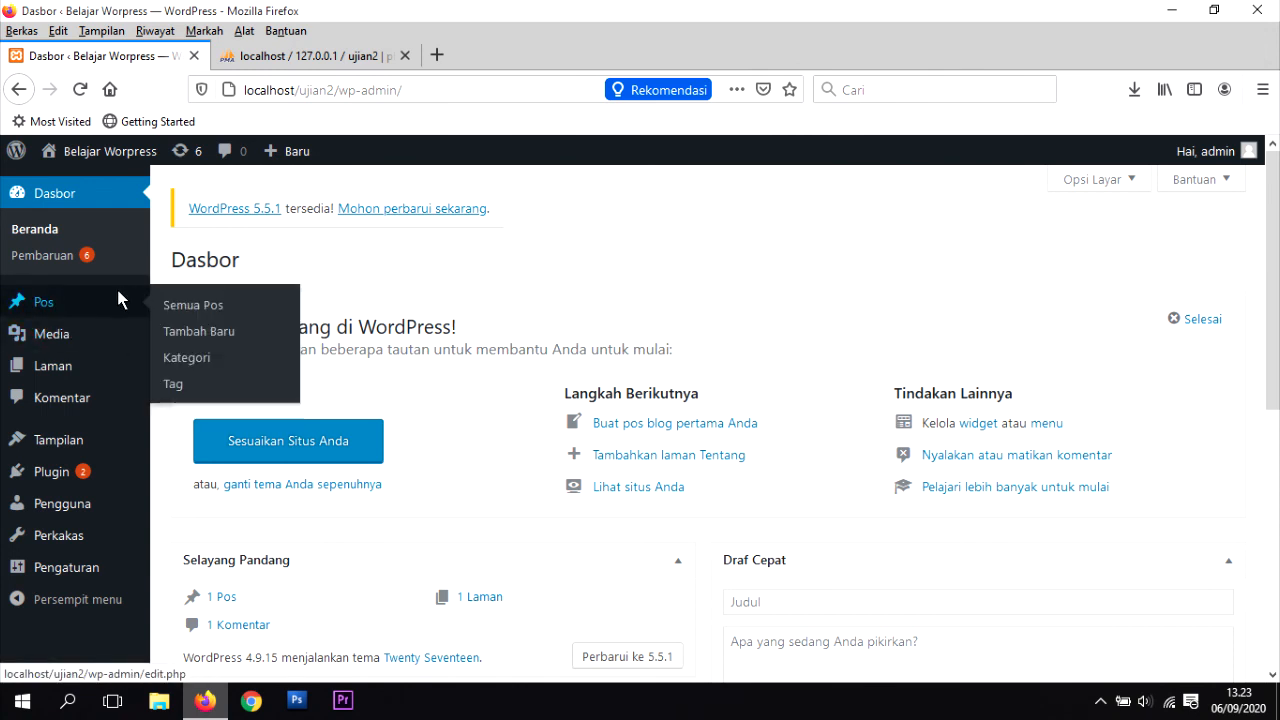
pyautogui.moveTo(97, 374)
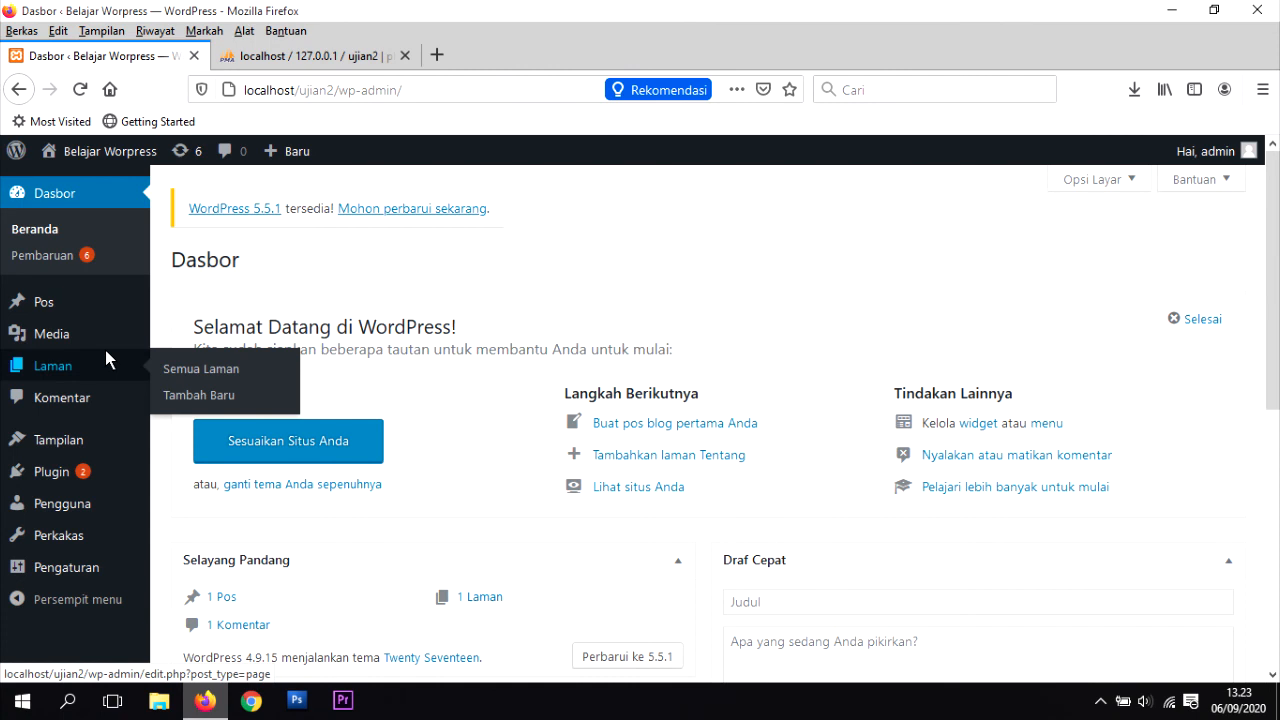